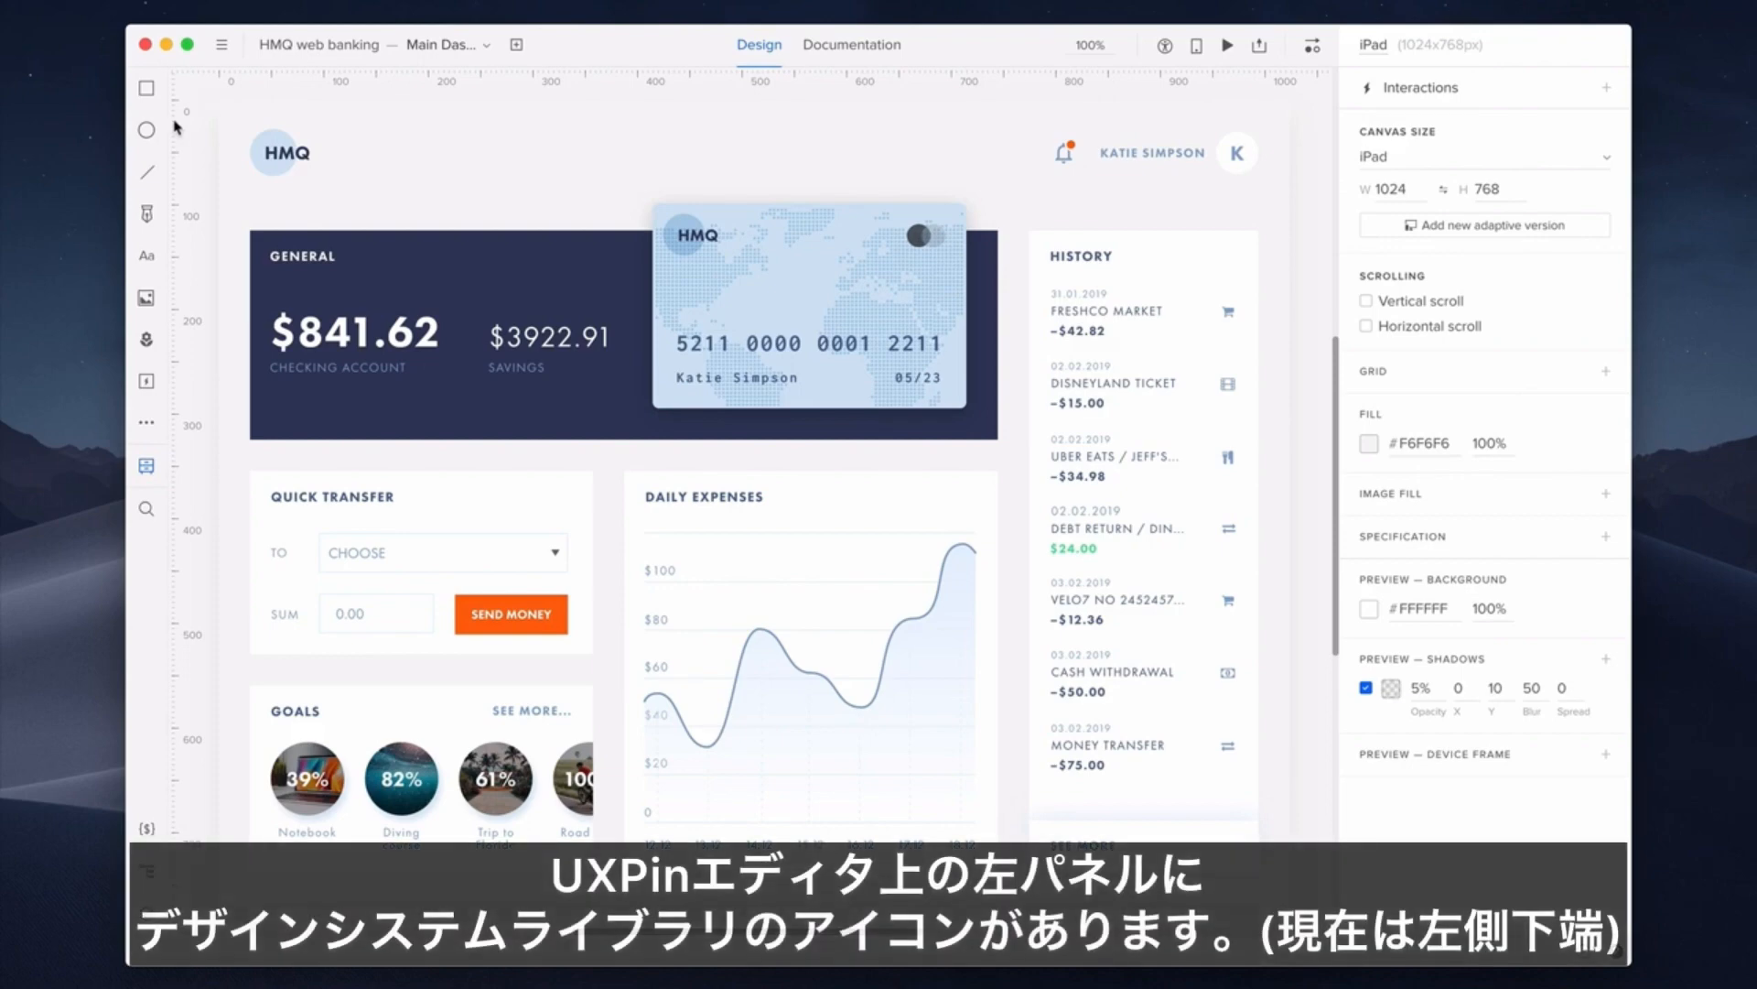
Step: Create a design system library named "HMQ Library" with editing permission limited to Me
click(145, 466)
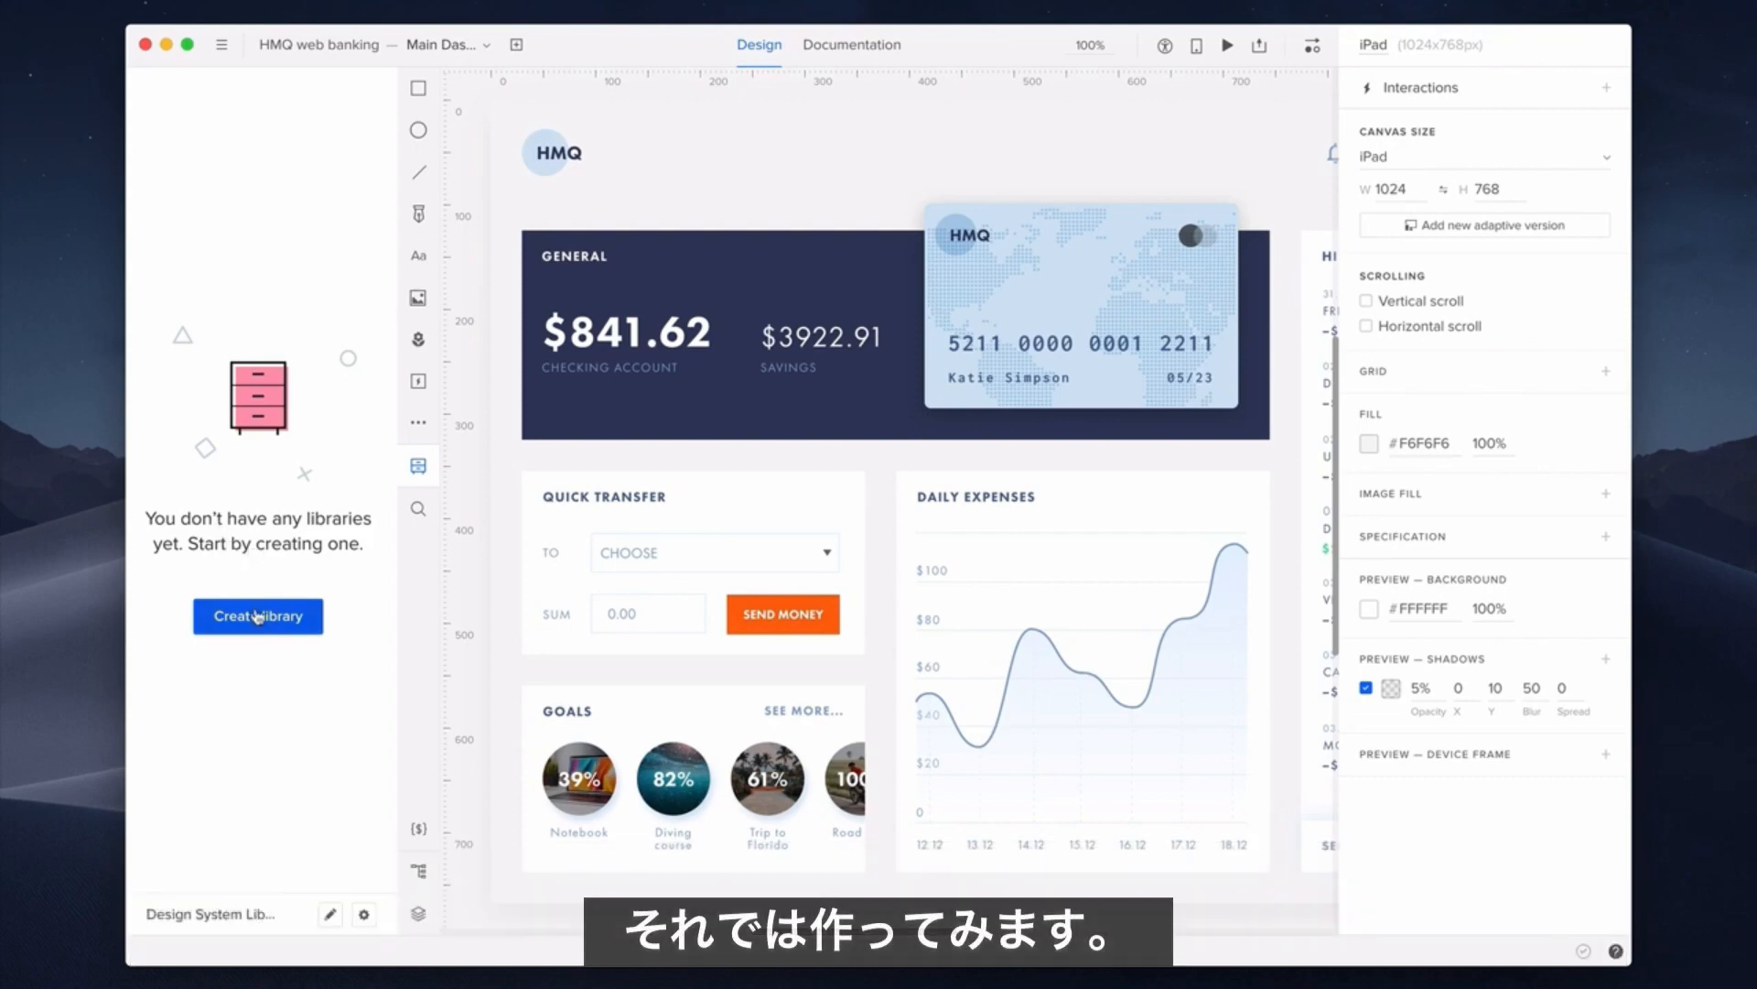
click(258, 616)
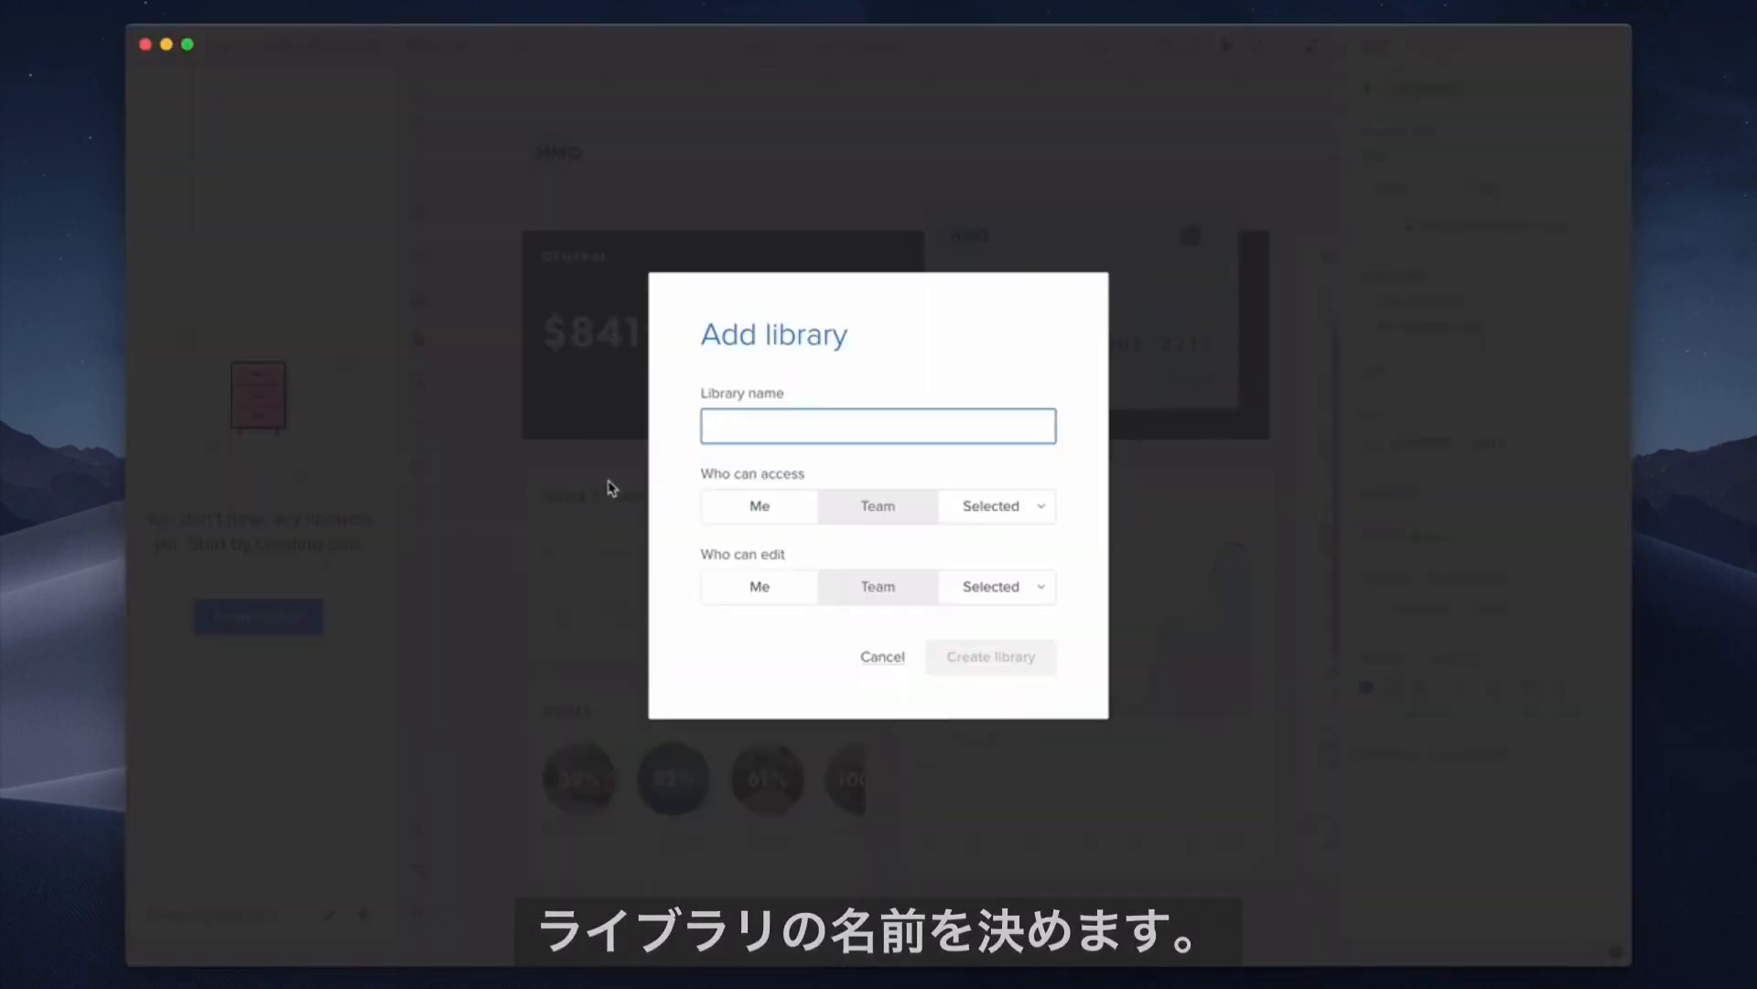
text(HMQ)
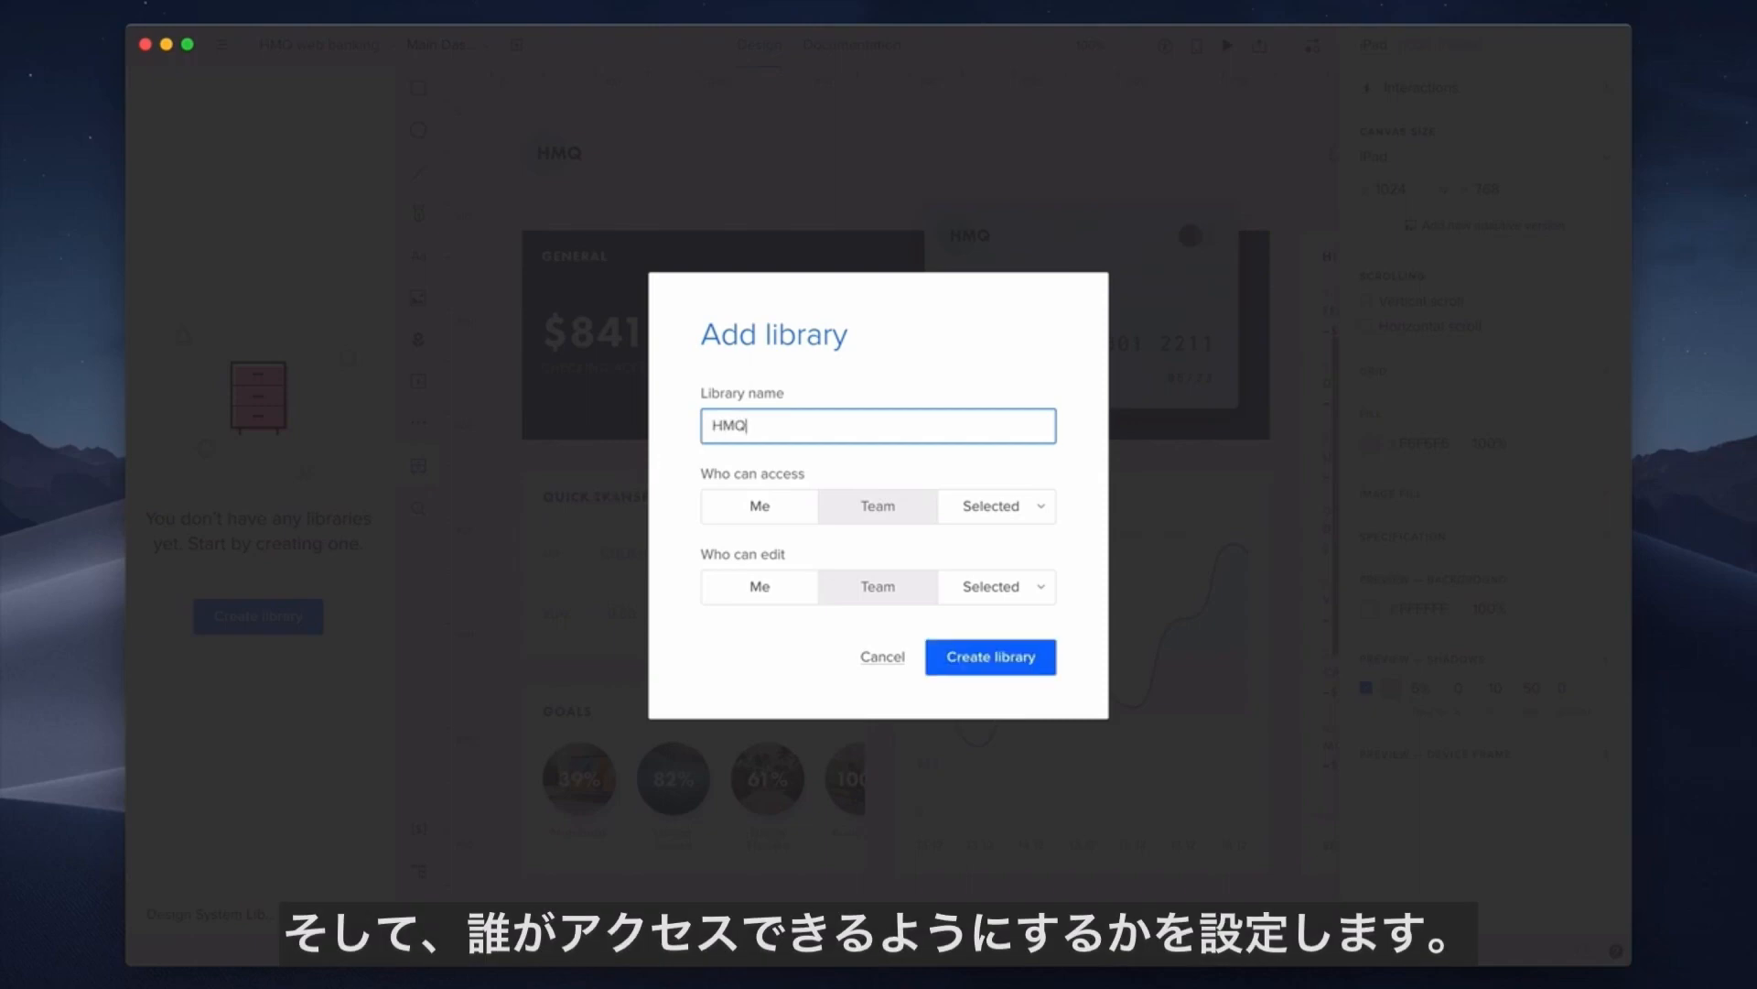
text( Library)
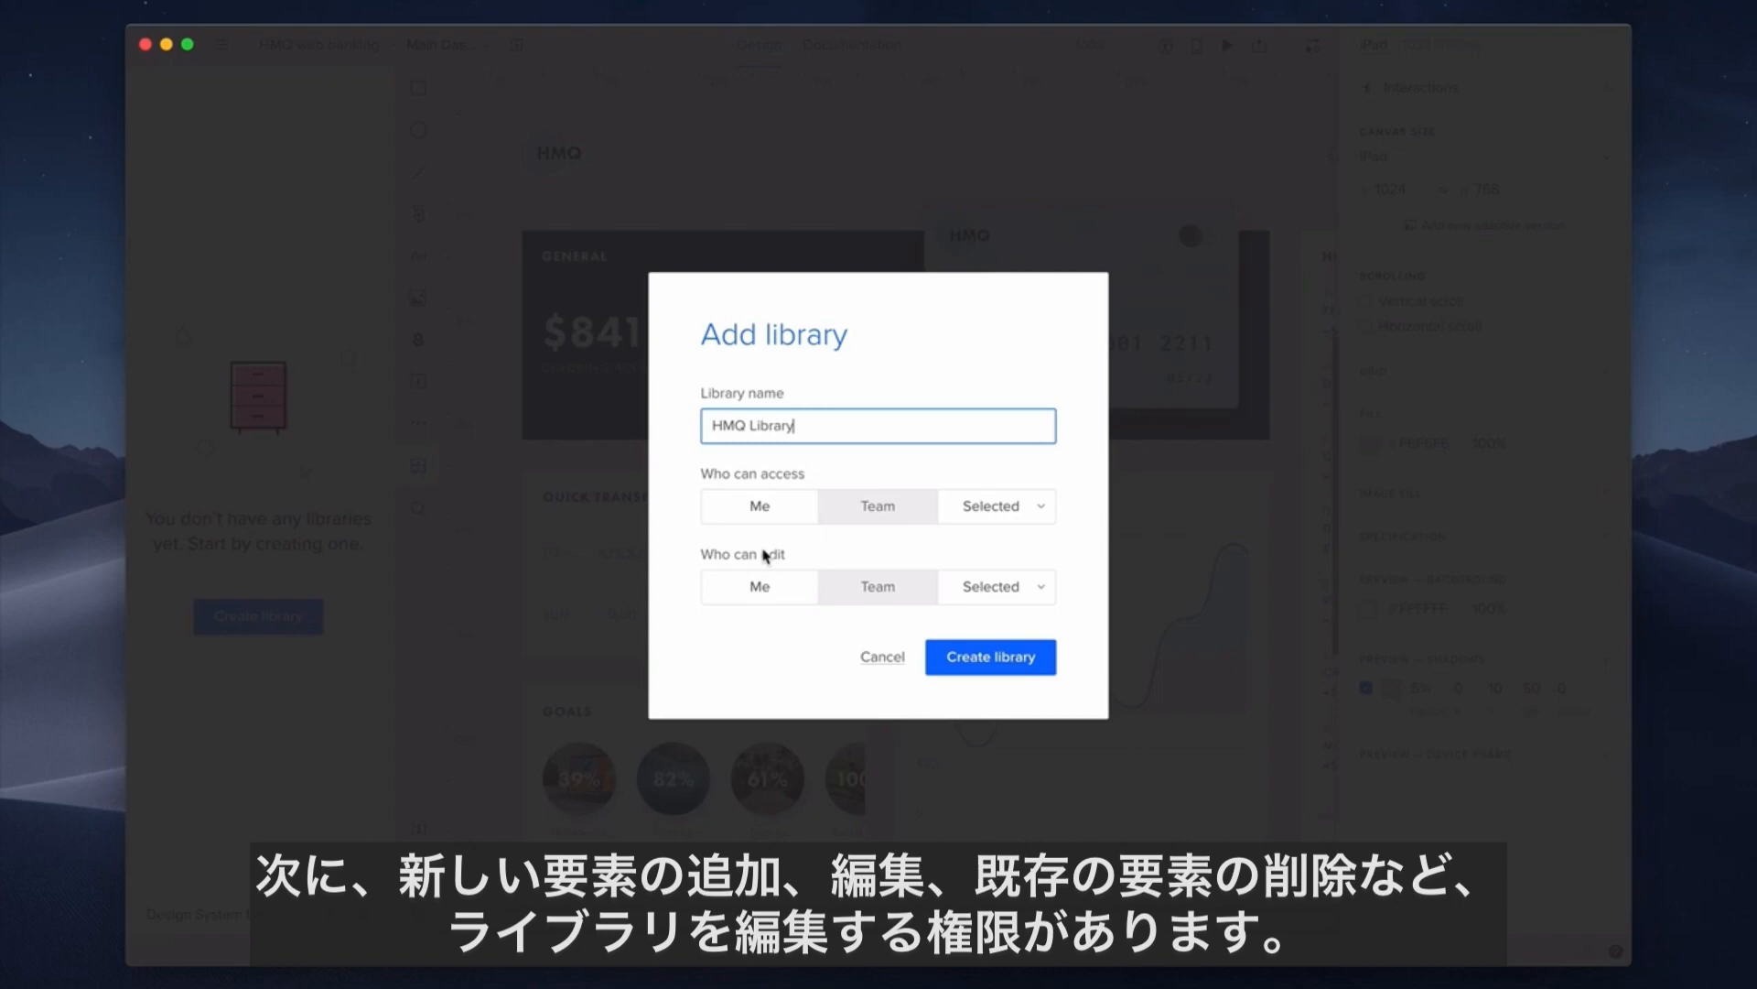
click(772, 589)
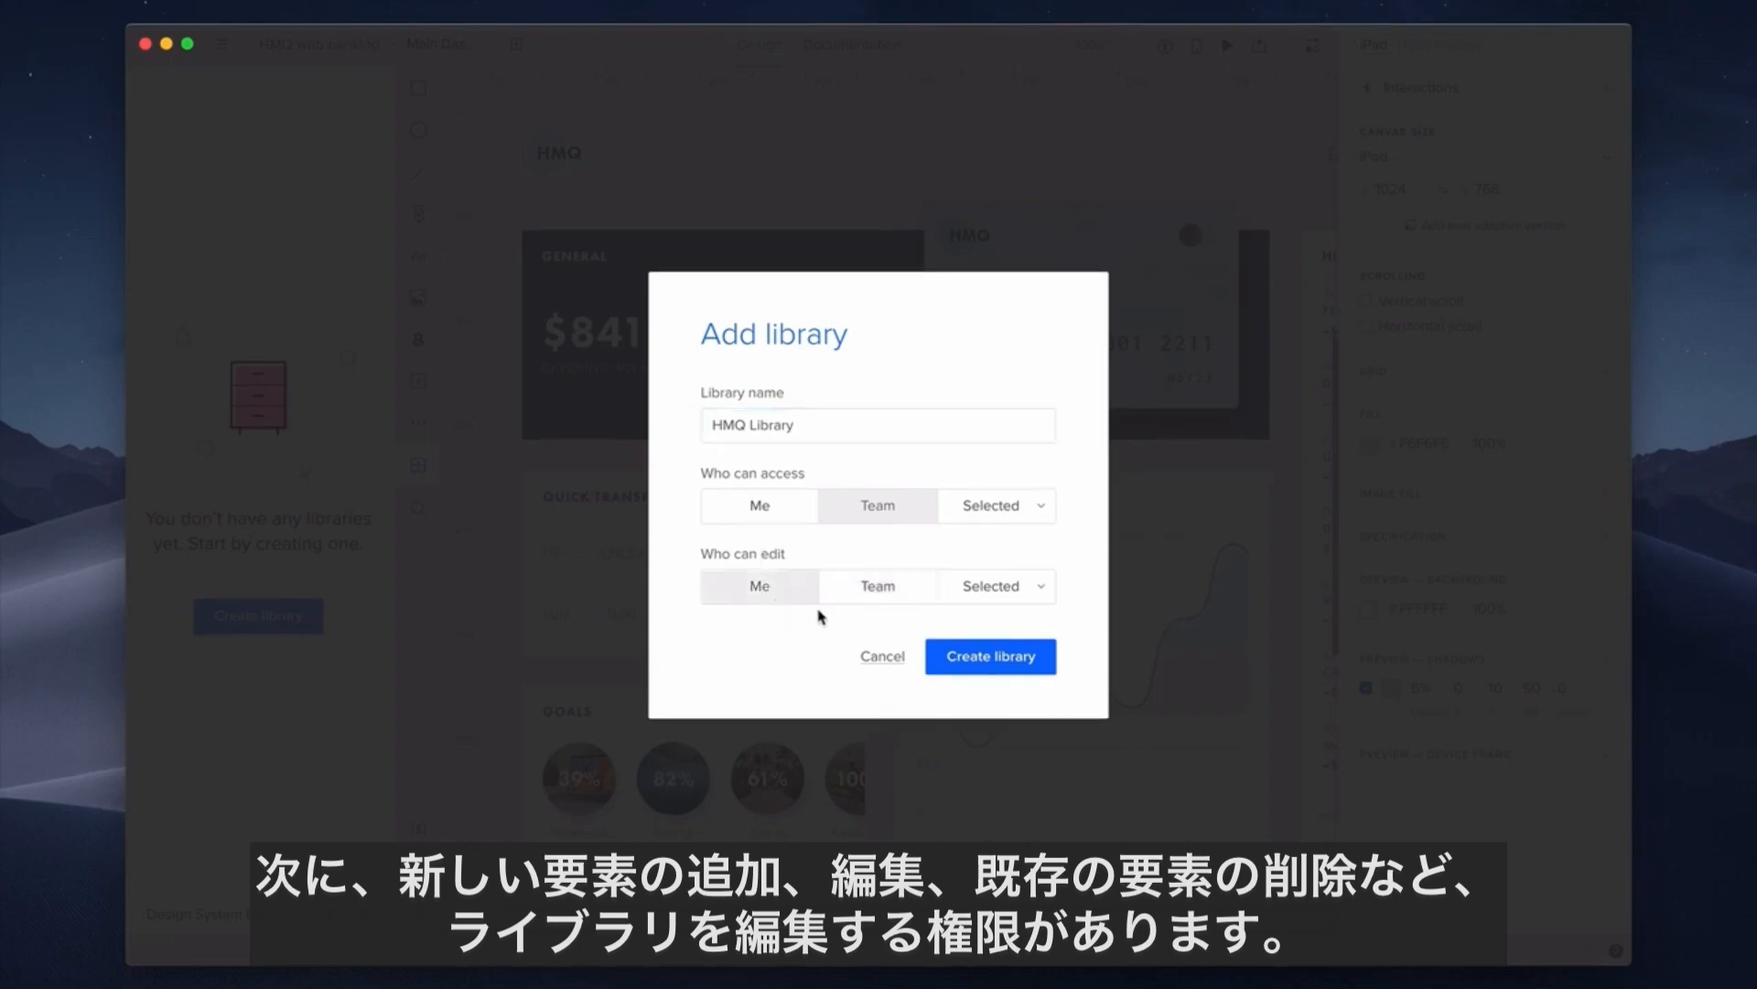
click(958, 655)
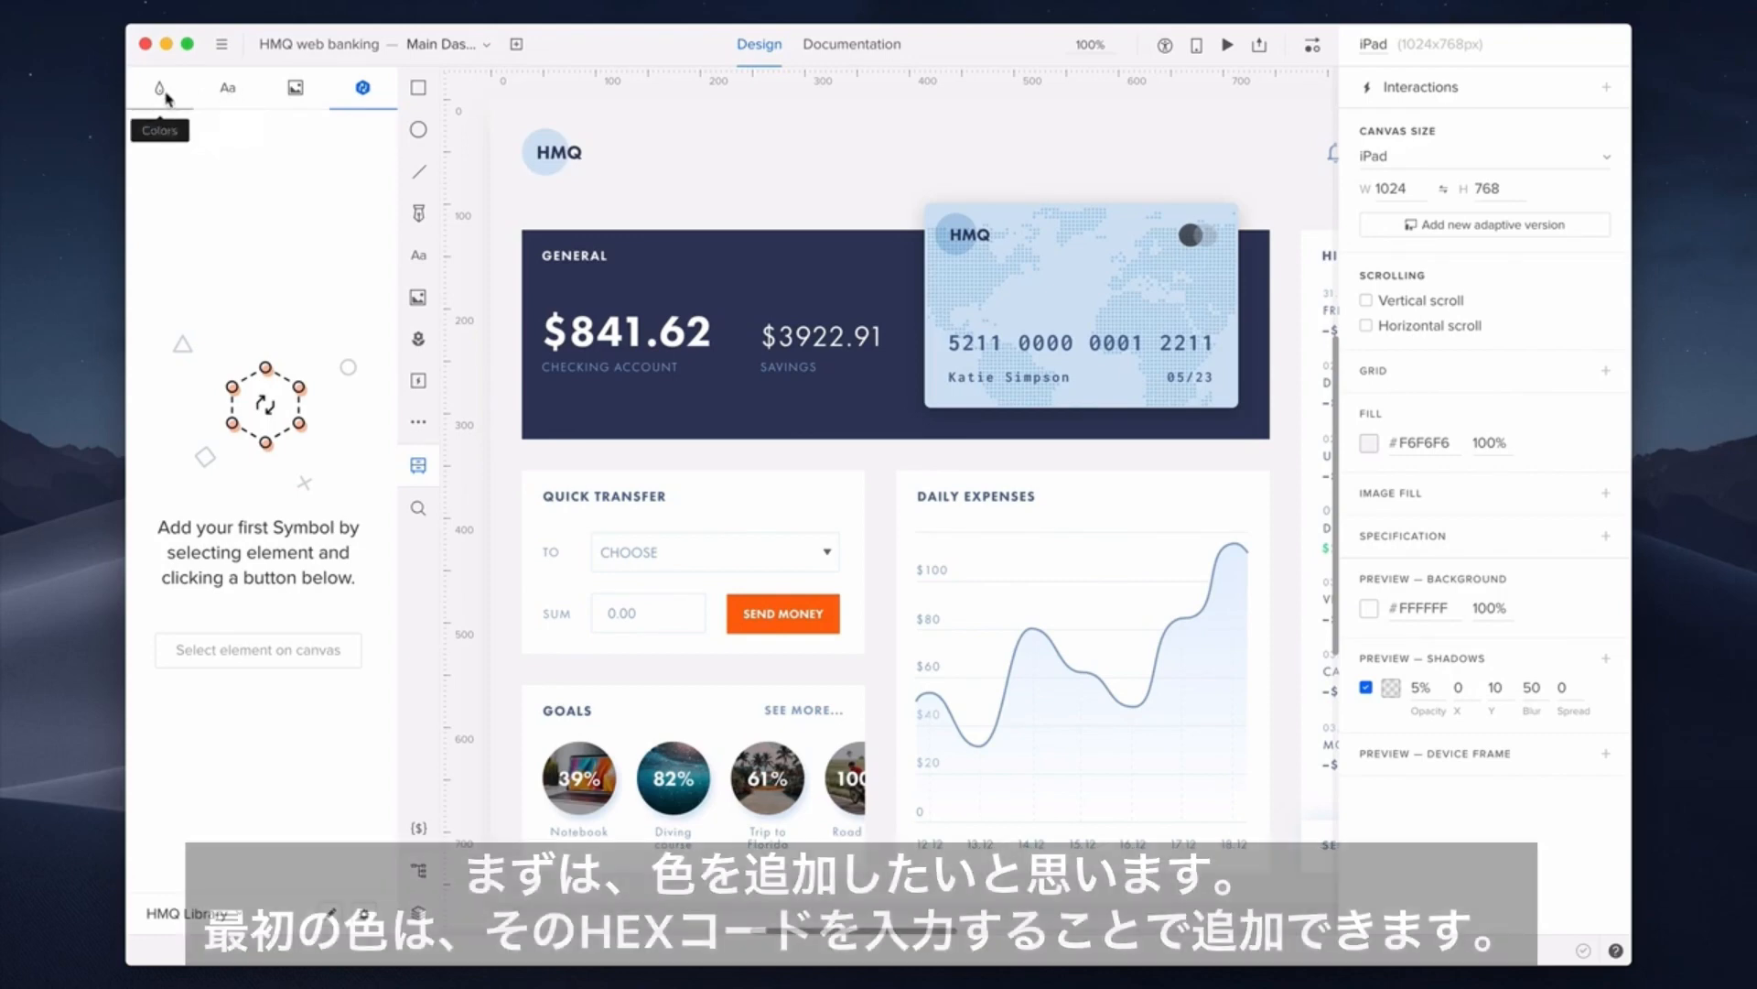
Step: Add the colors #000000 and #CDCCCD to the library by their hex codes
click(166, 95)
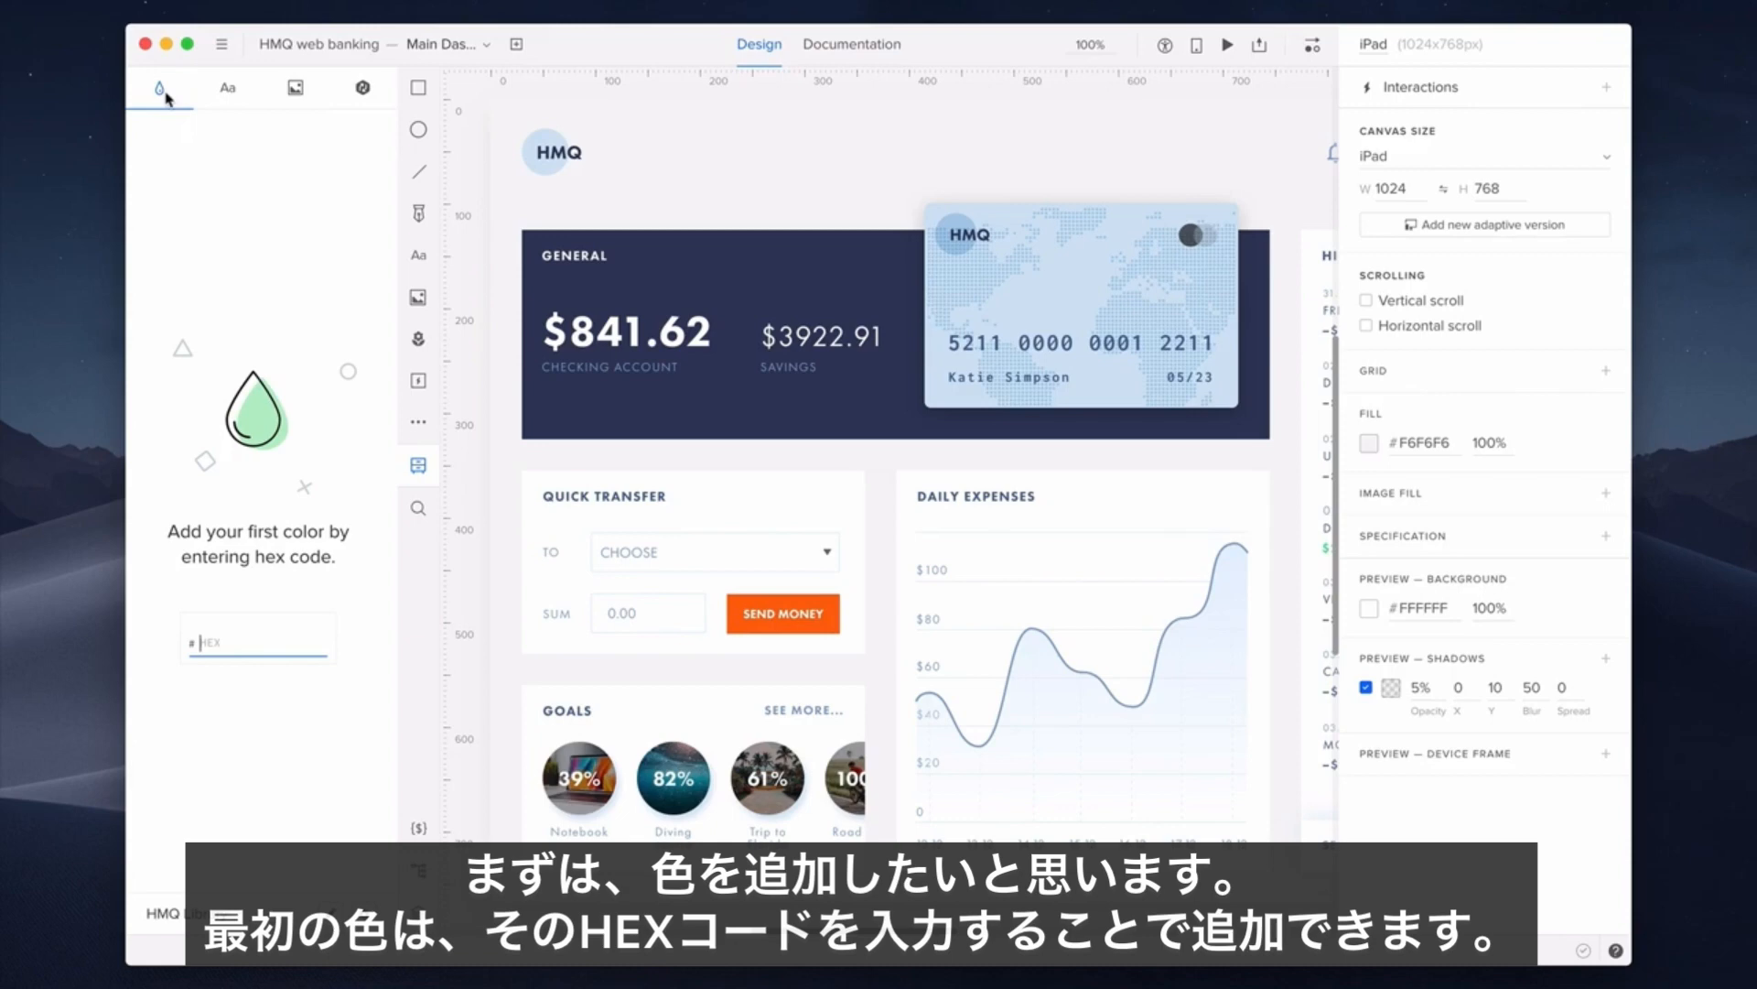
text(000)
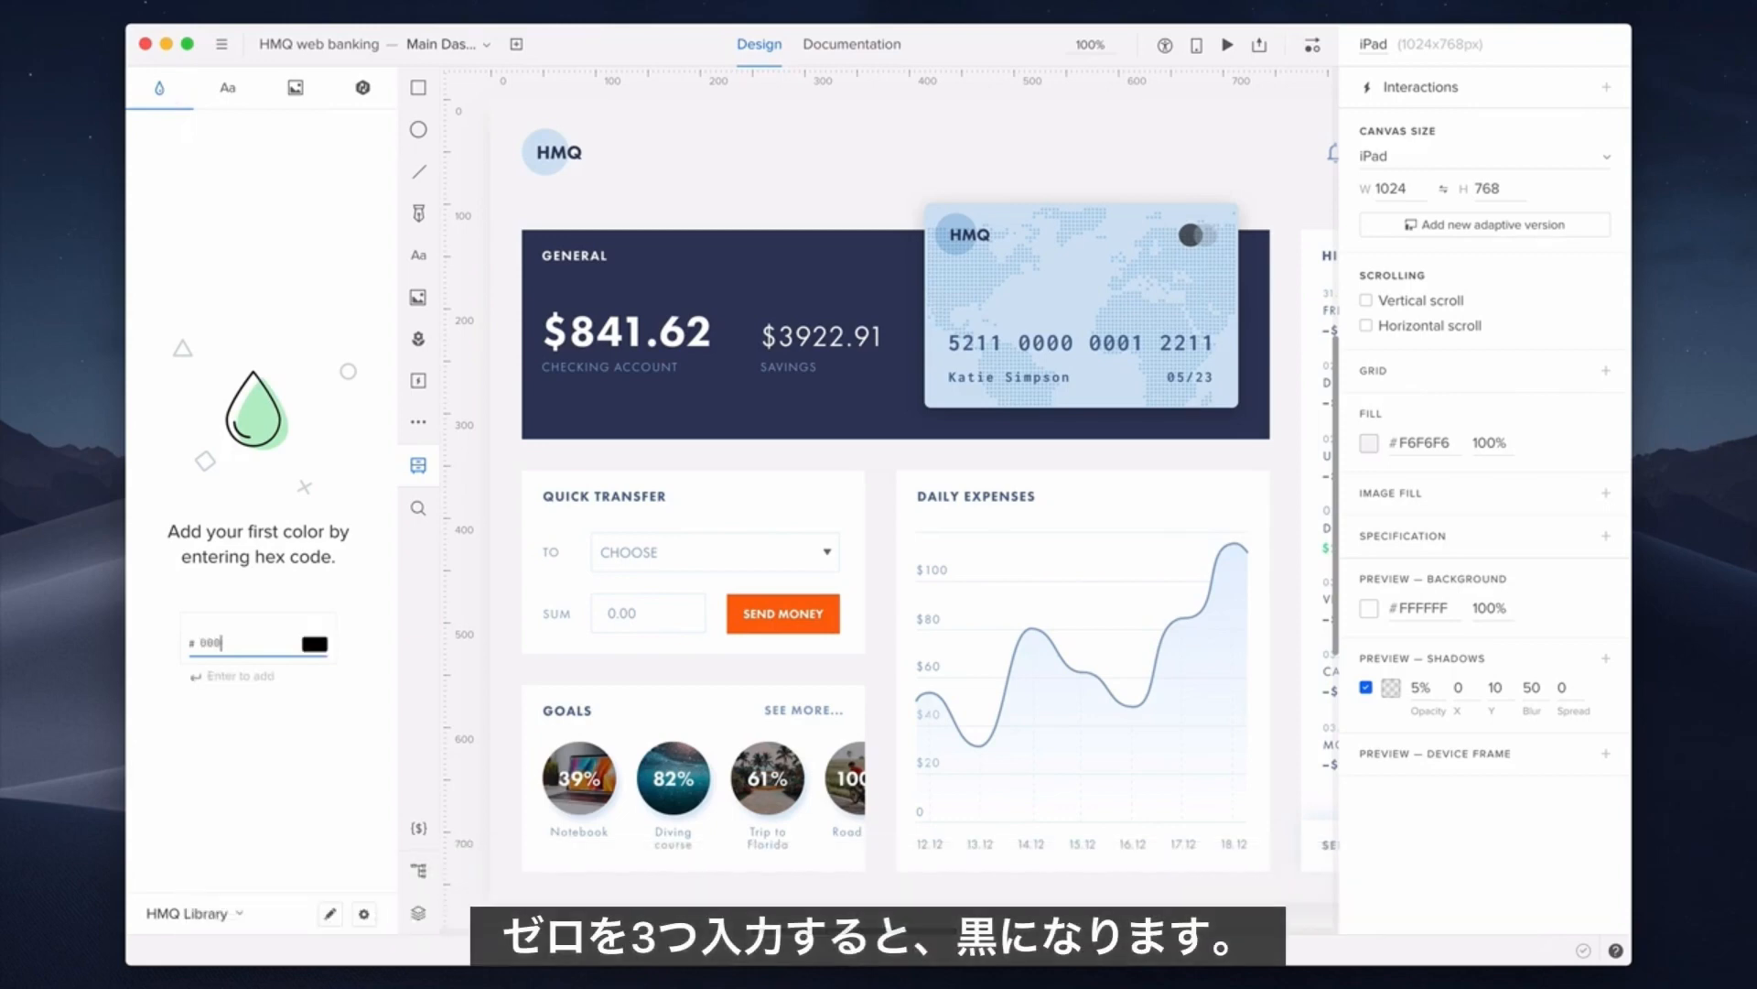
key(Return)
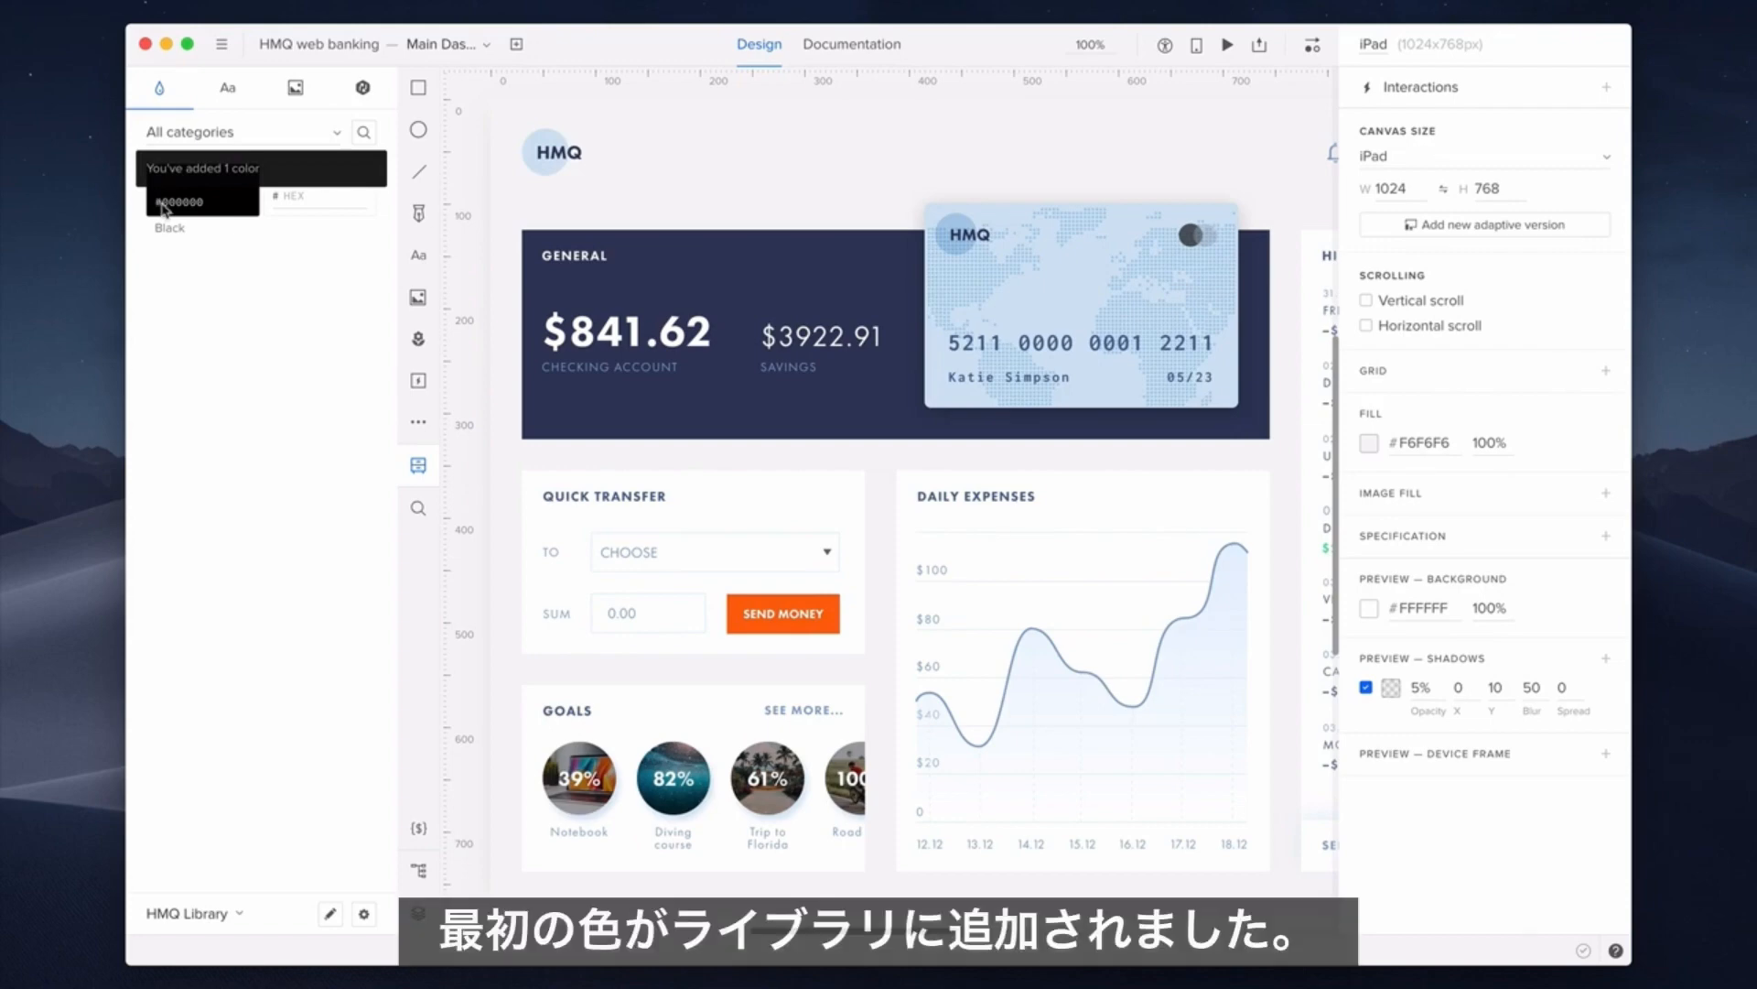
click(277, 209)
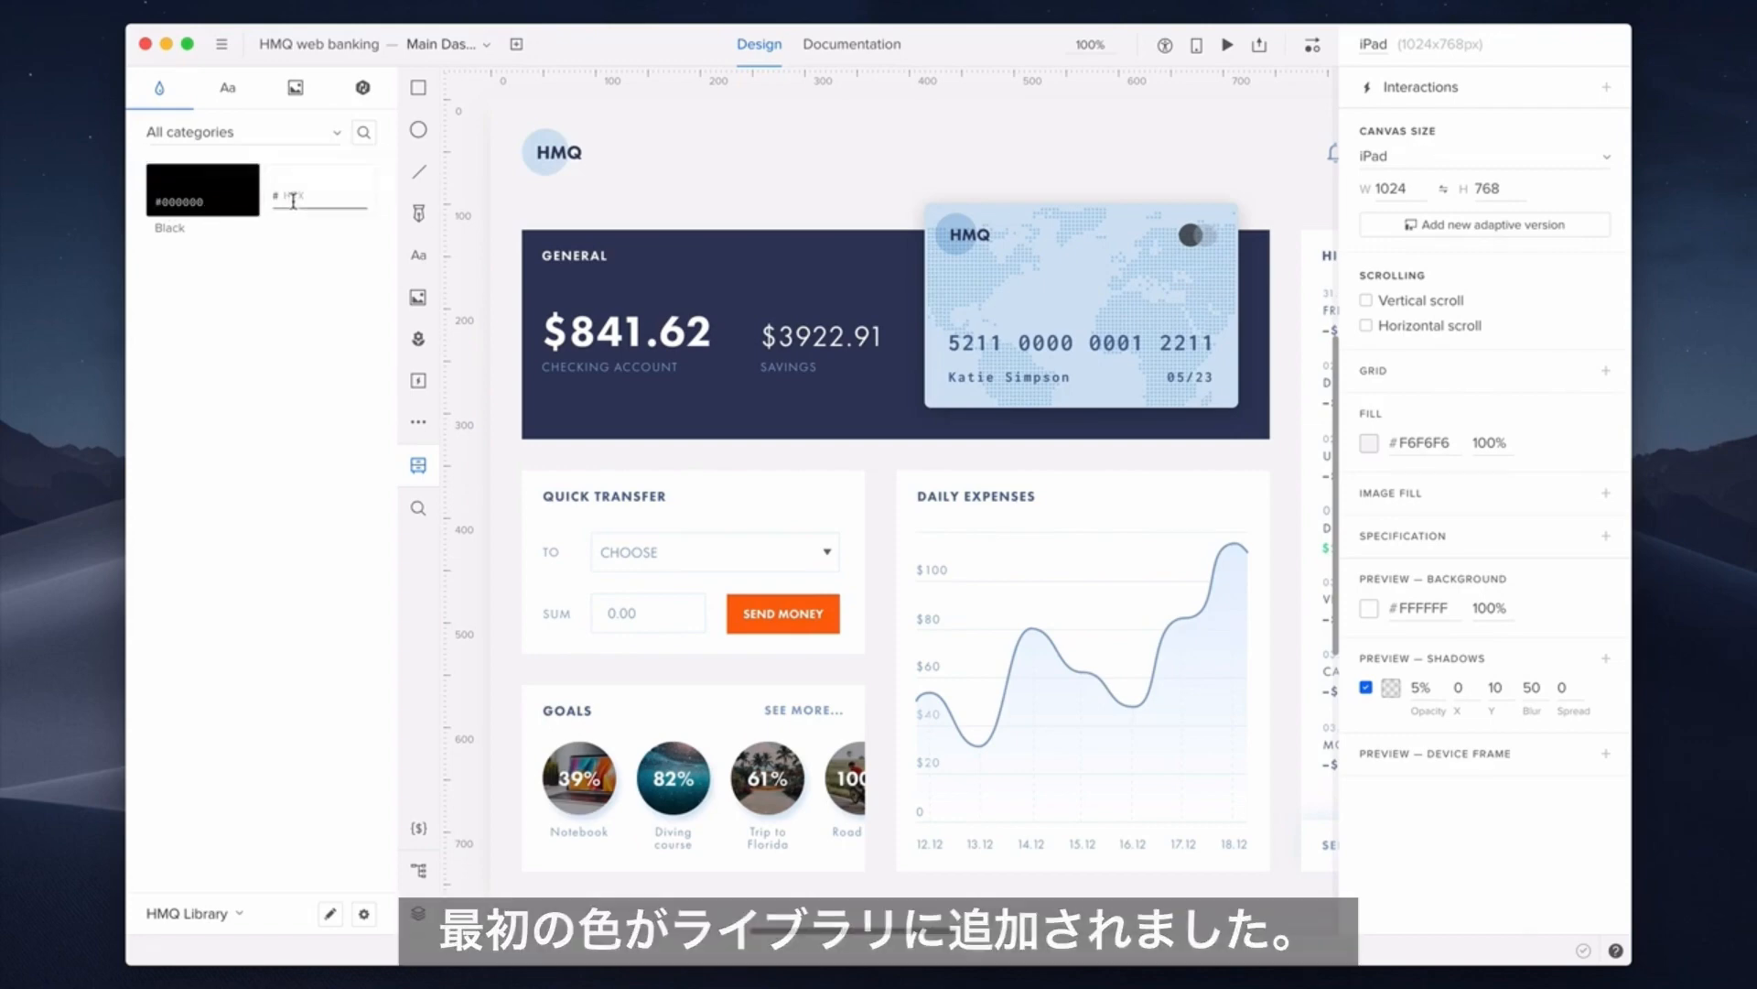
text(CDCC)
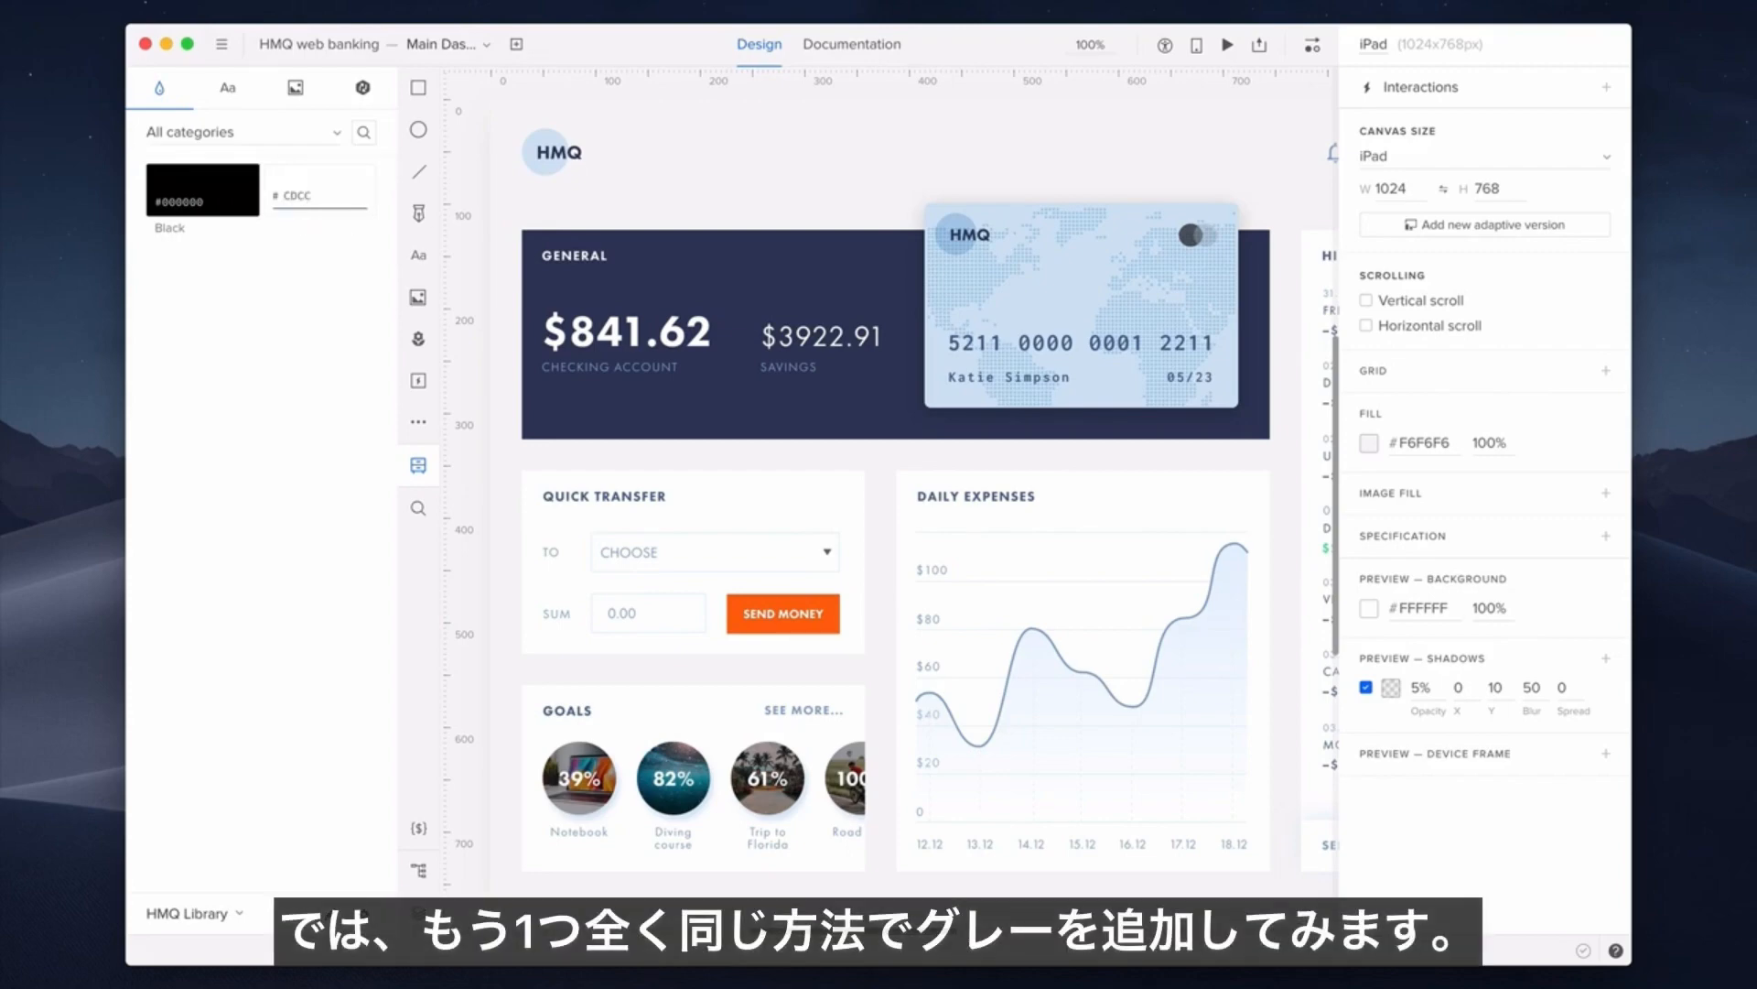
text(CD)
key(Return)
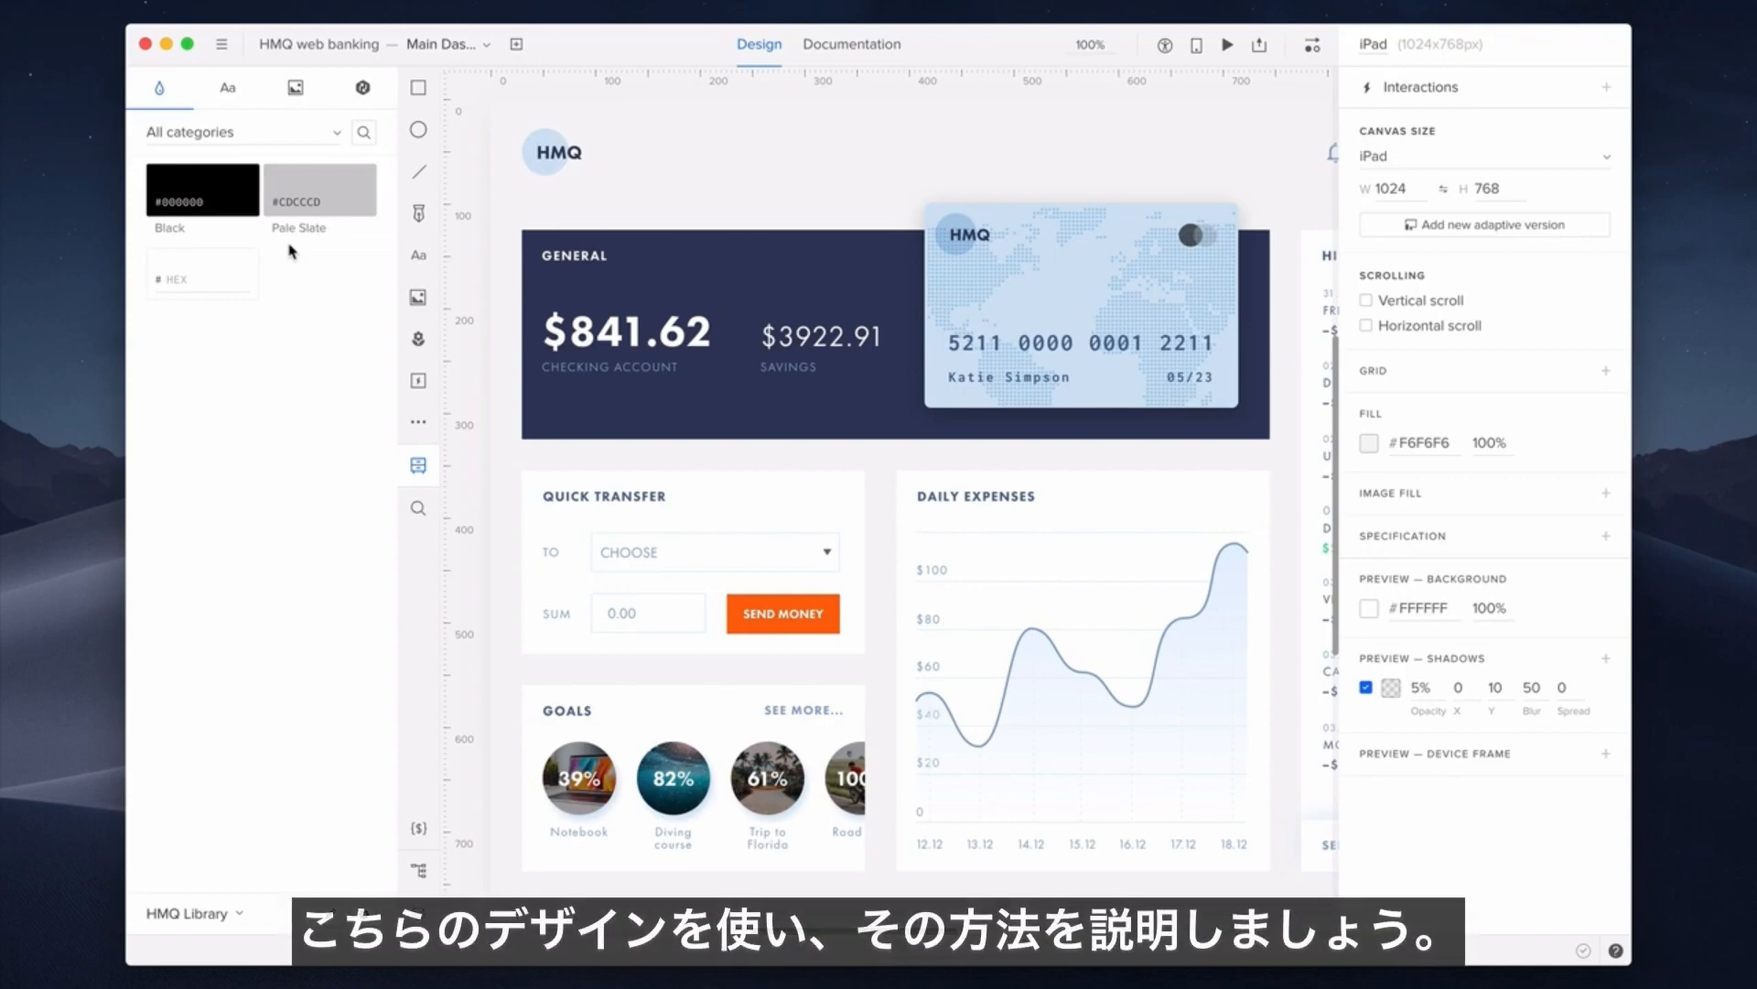
Step: Add the colors of the SEND MONEY button and of the GENERAL section's background to the library from the selected elements
click(758, 618)
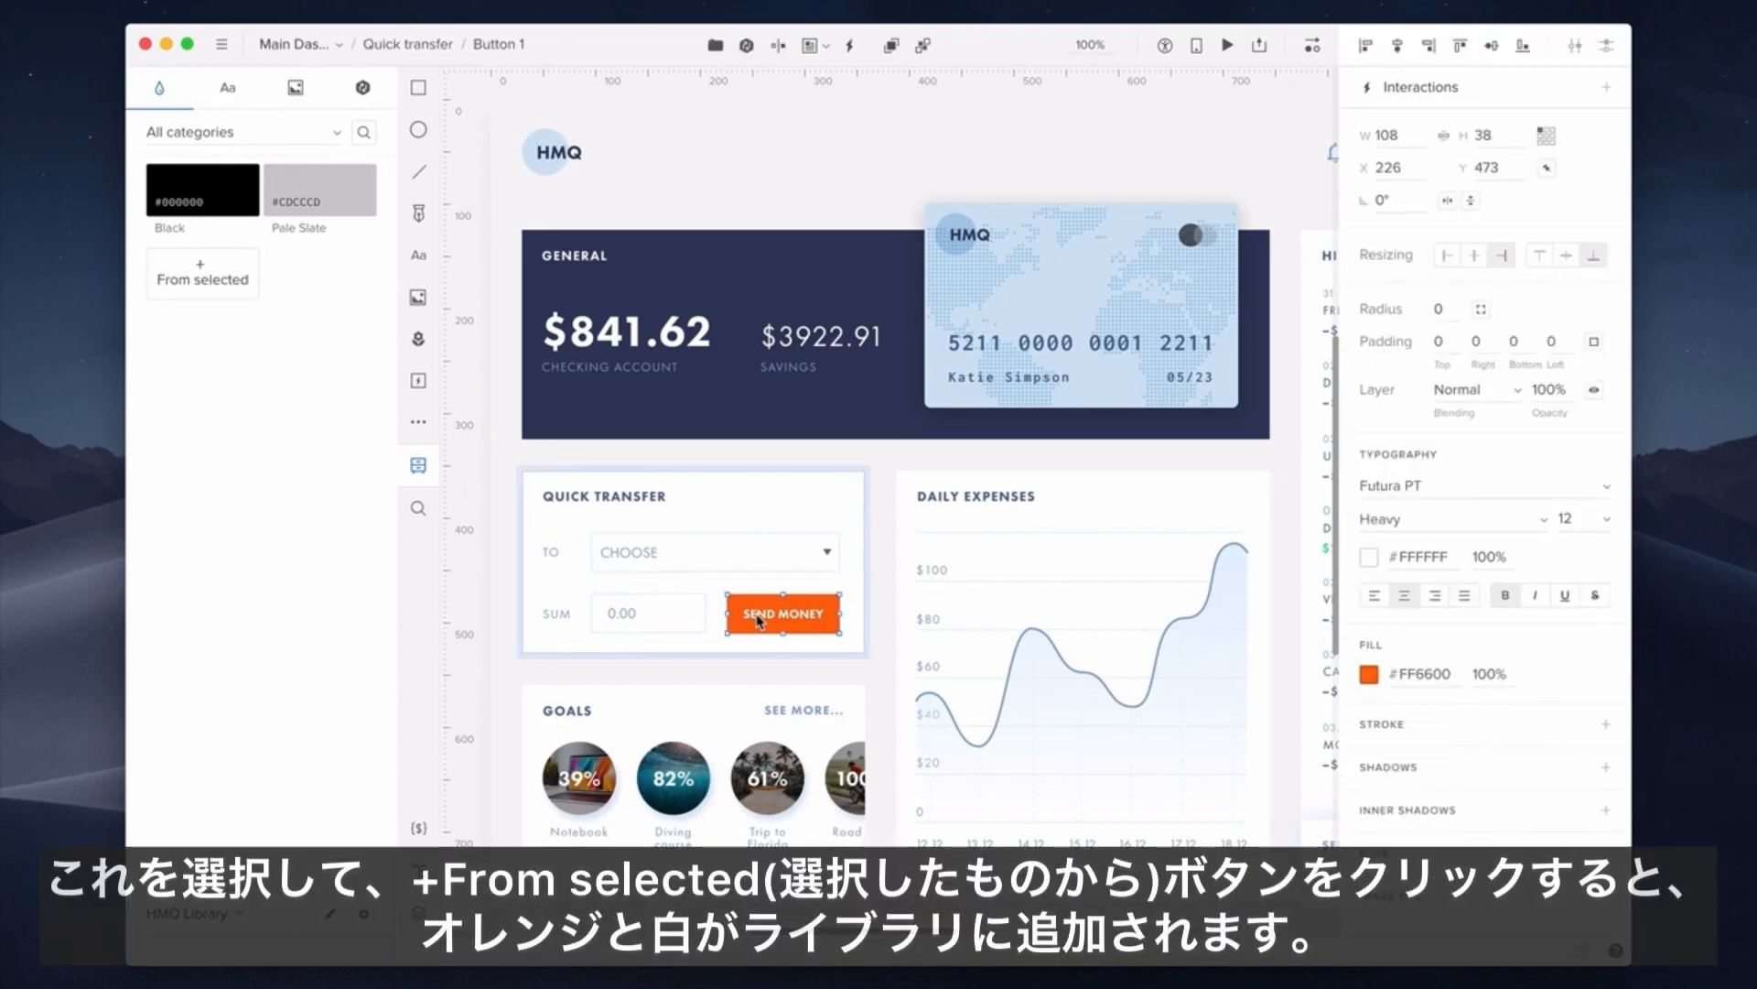
click(235, 303)
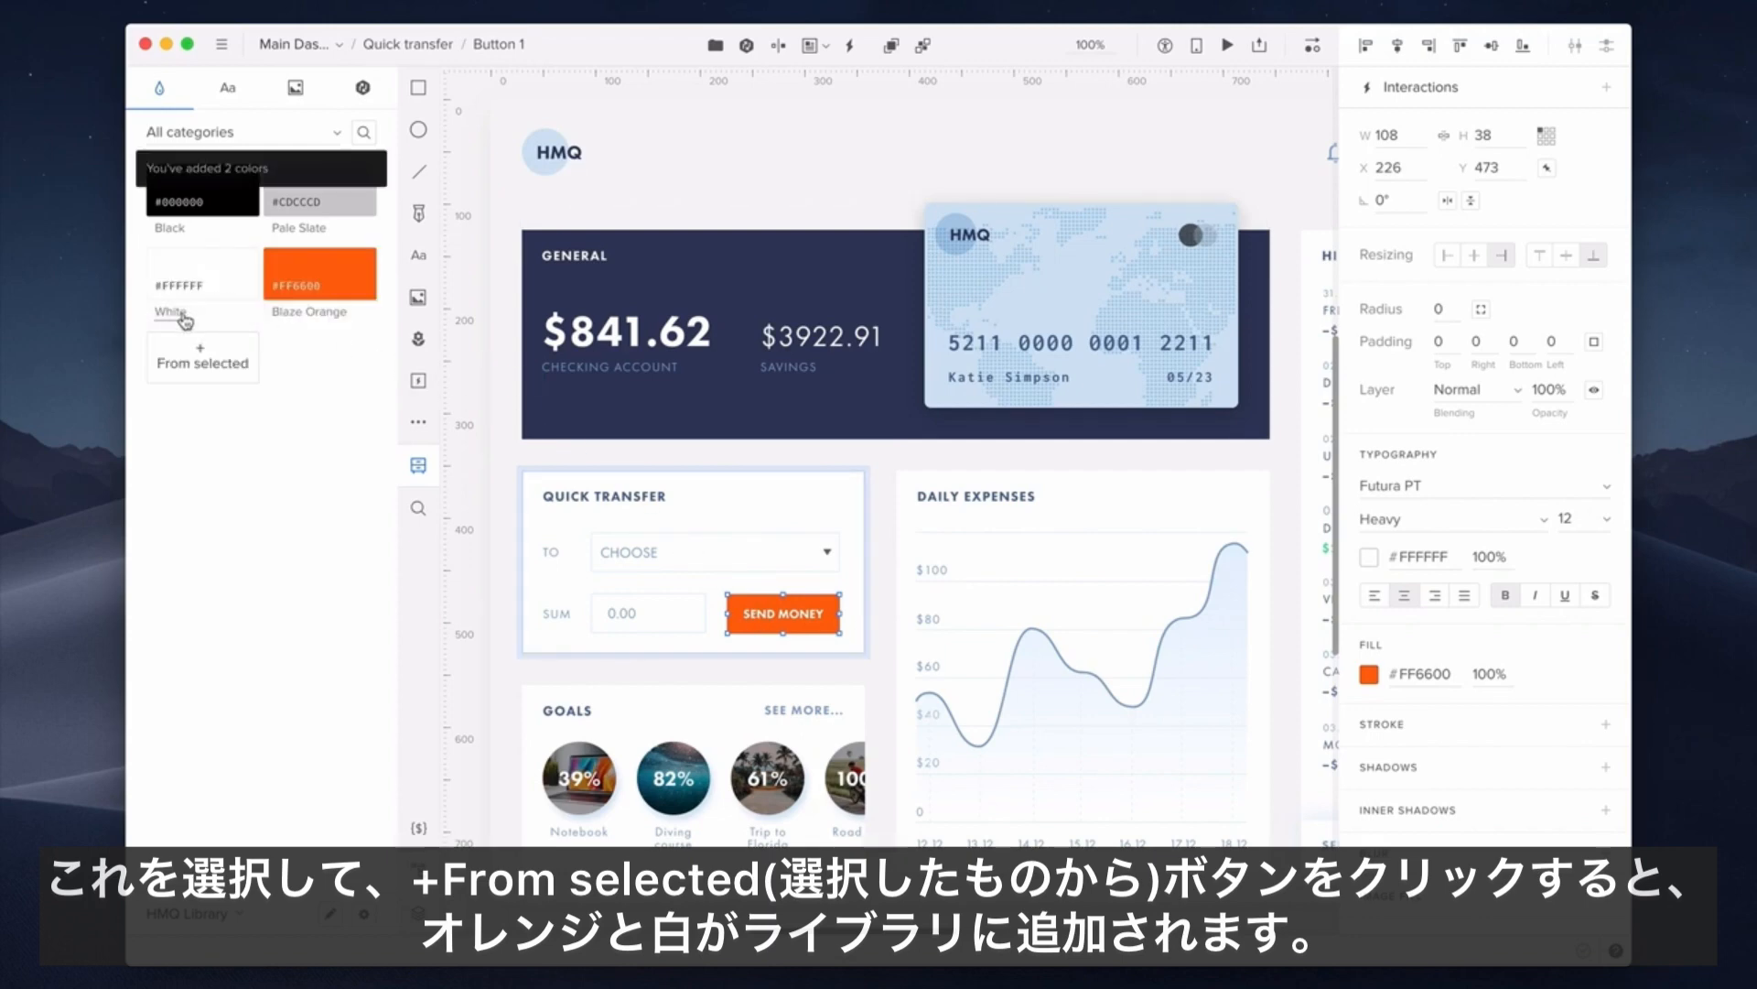
click(540, 295)
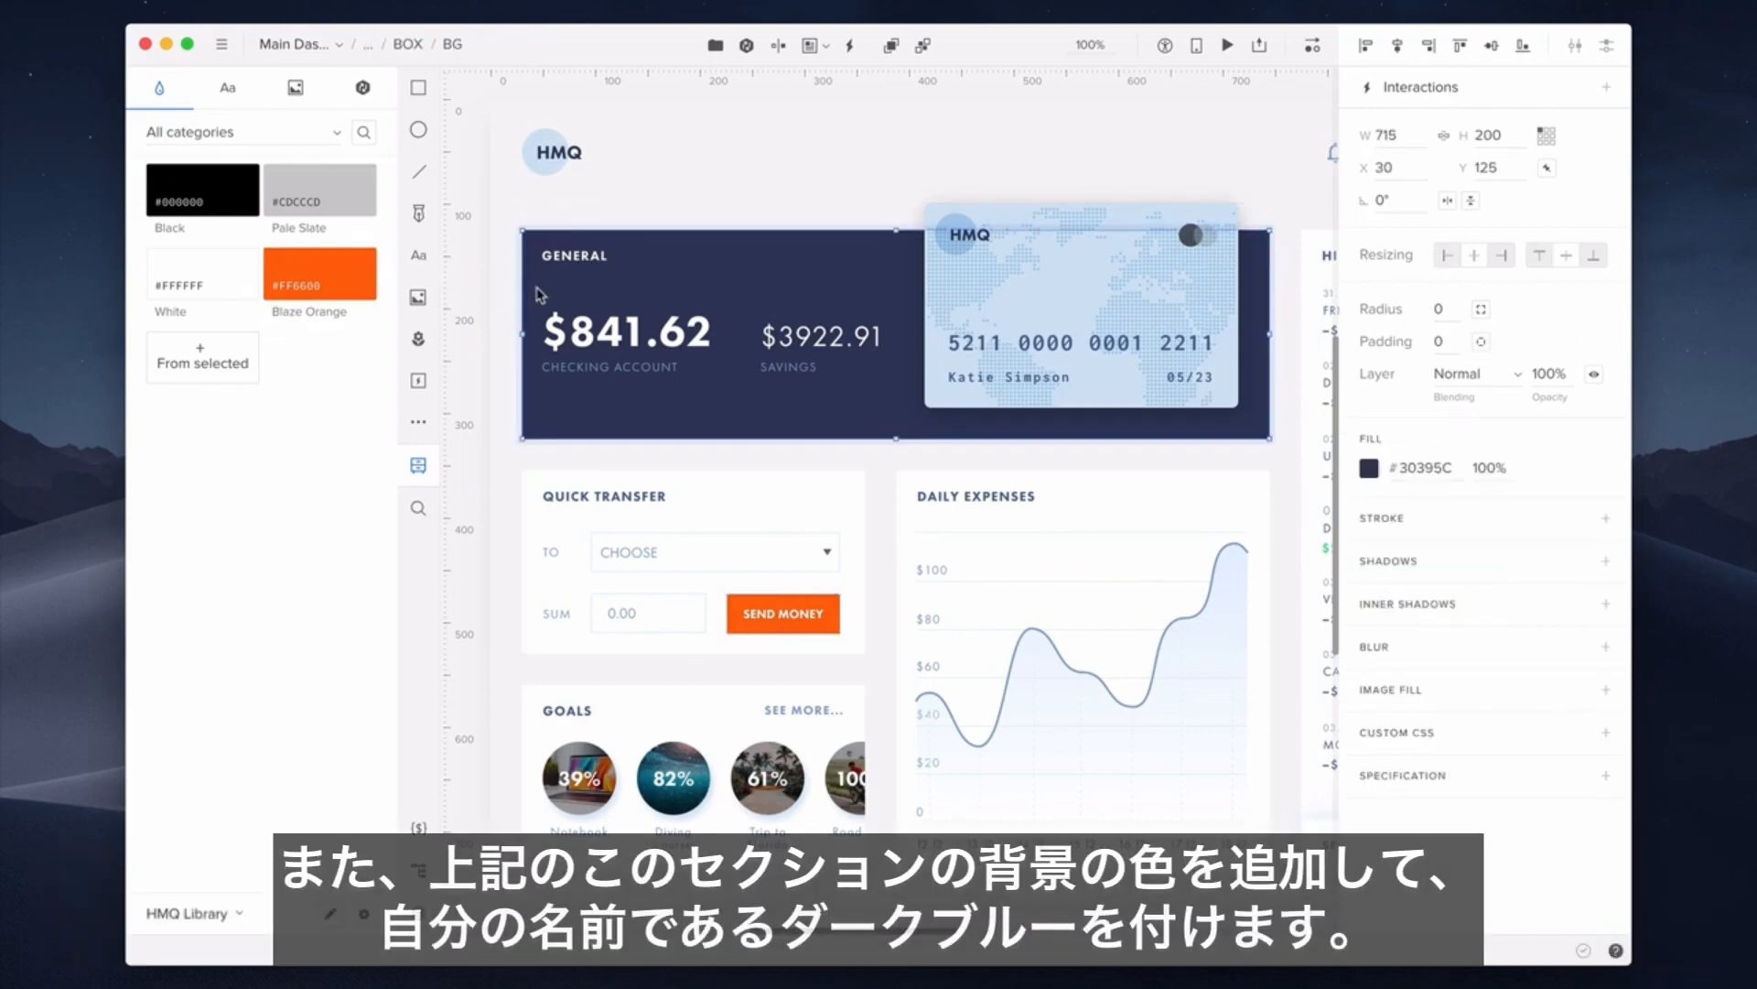
click(234, 360)
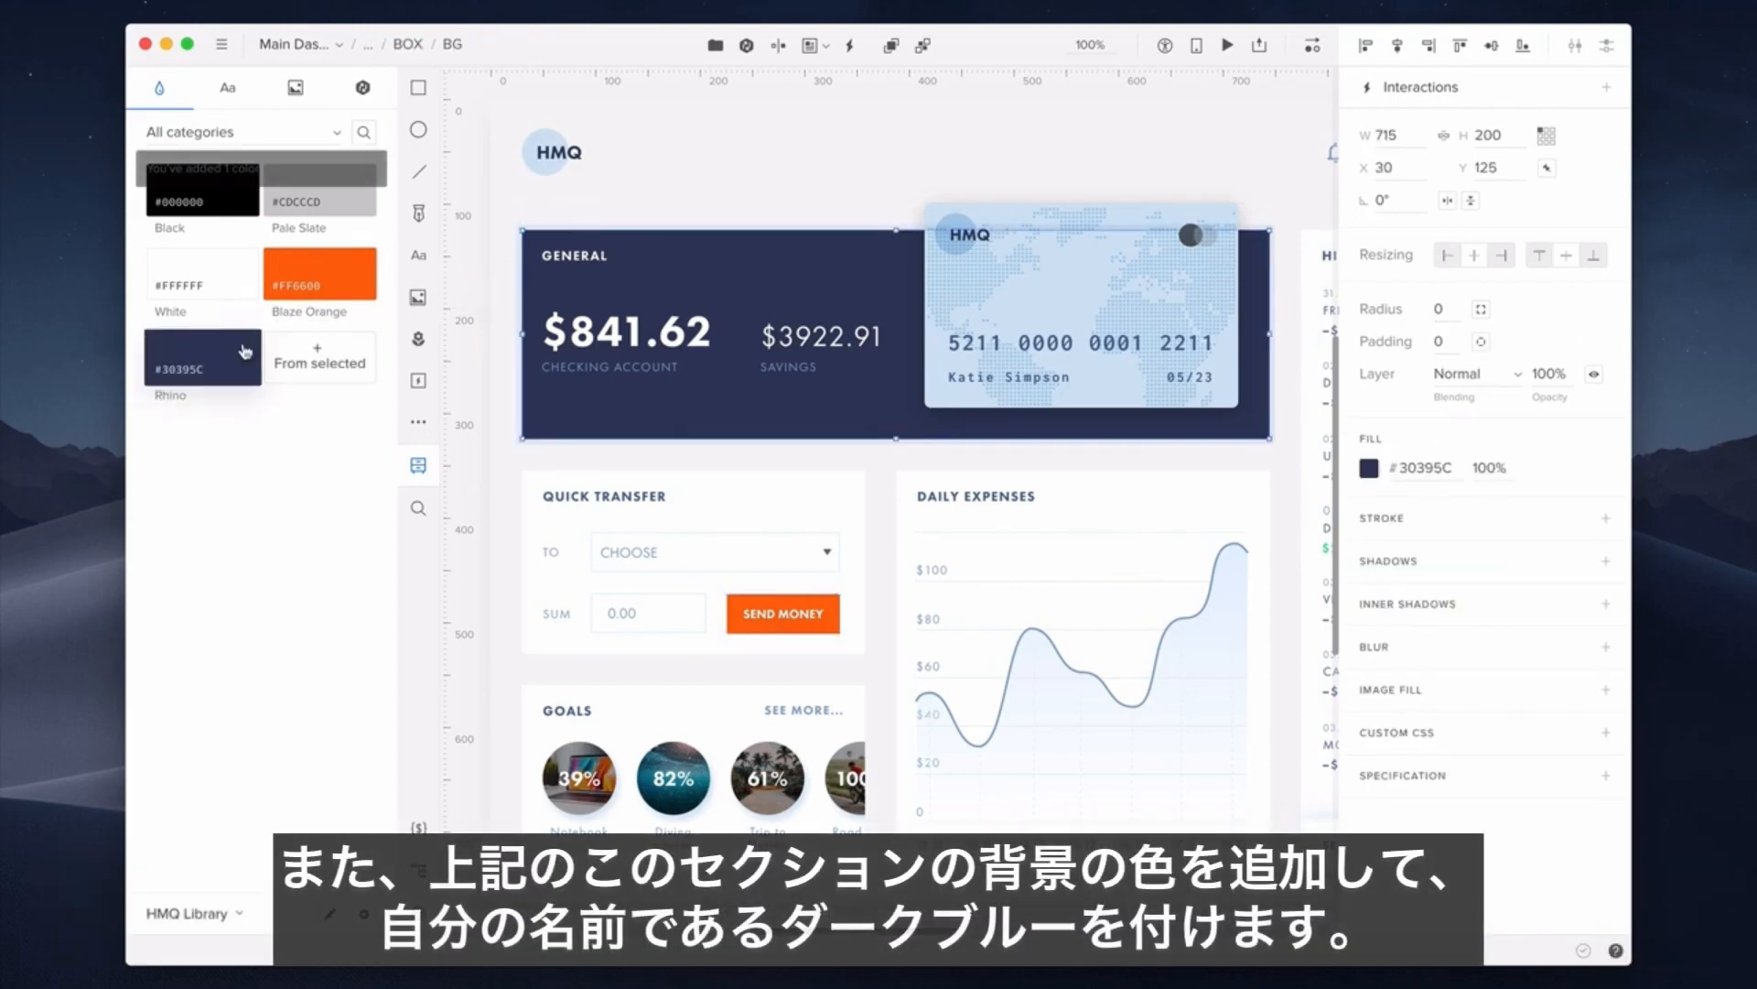
Step: Rename the library color #30395C as "Dark Blue"
double_click(171, 396)
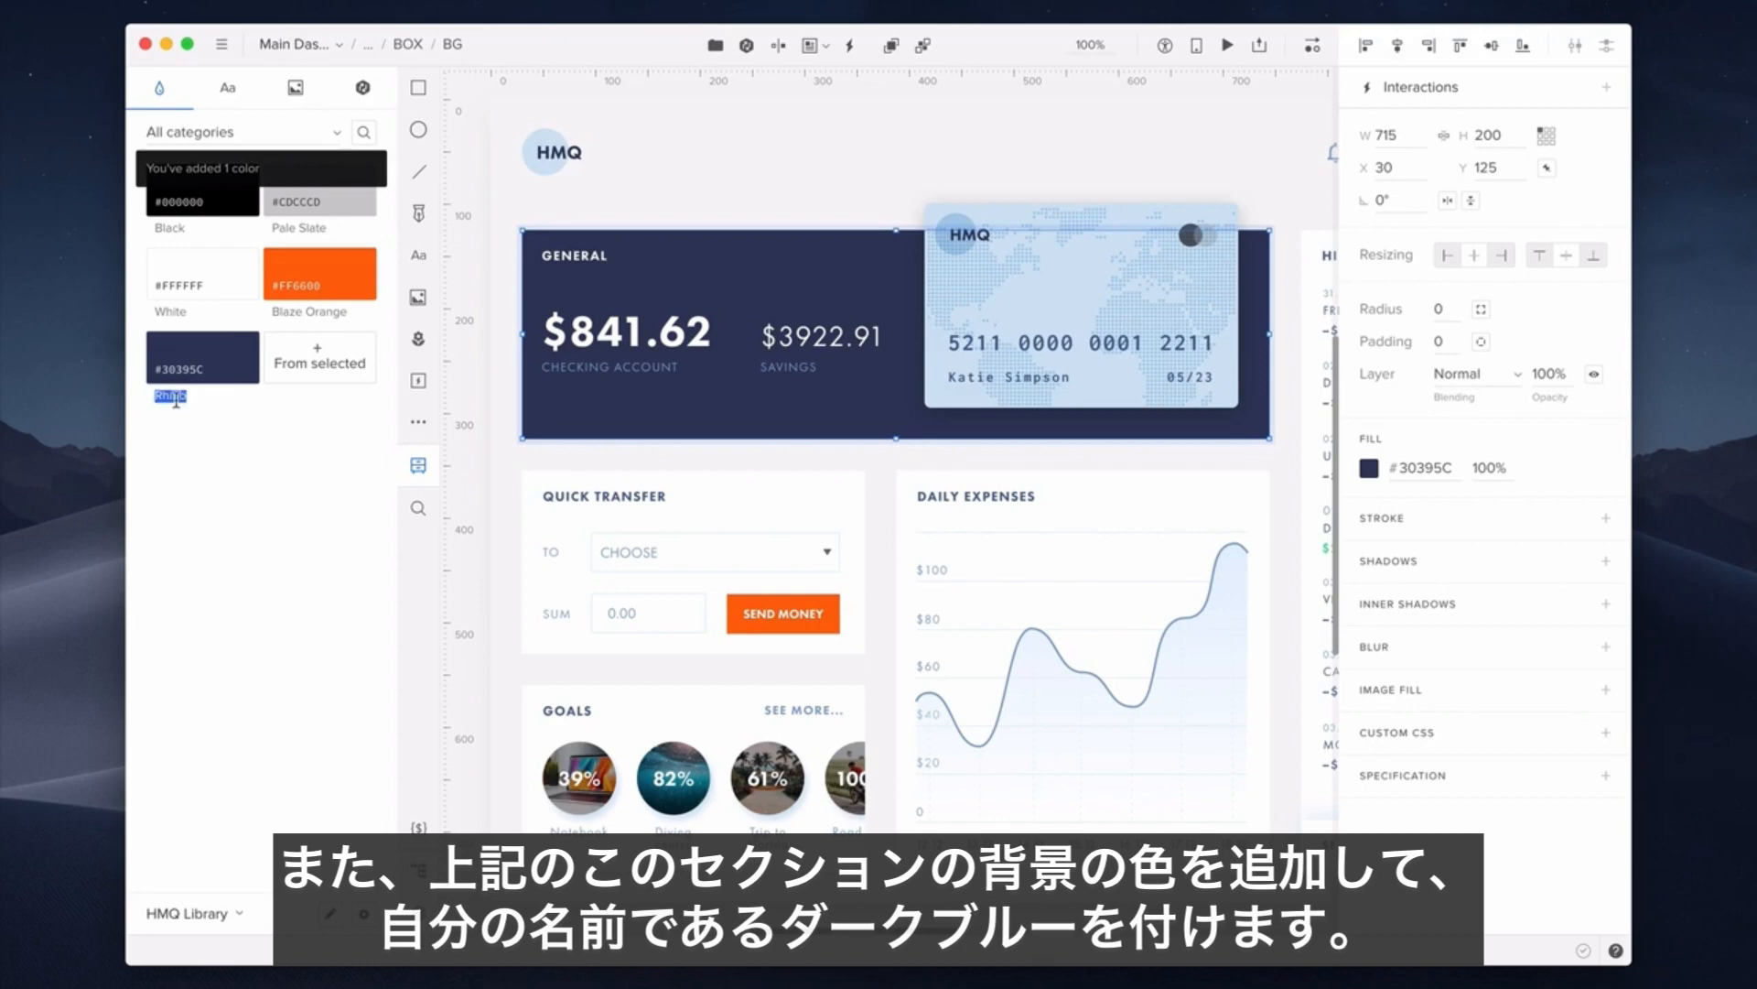
text(Dark Blue)
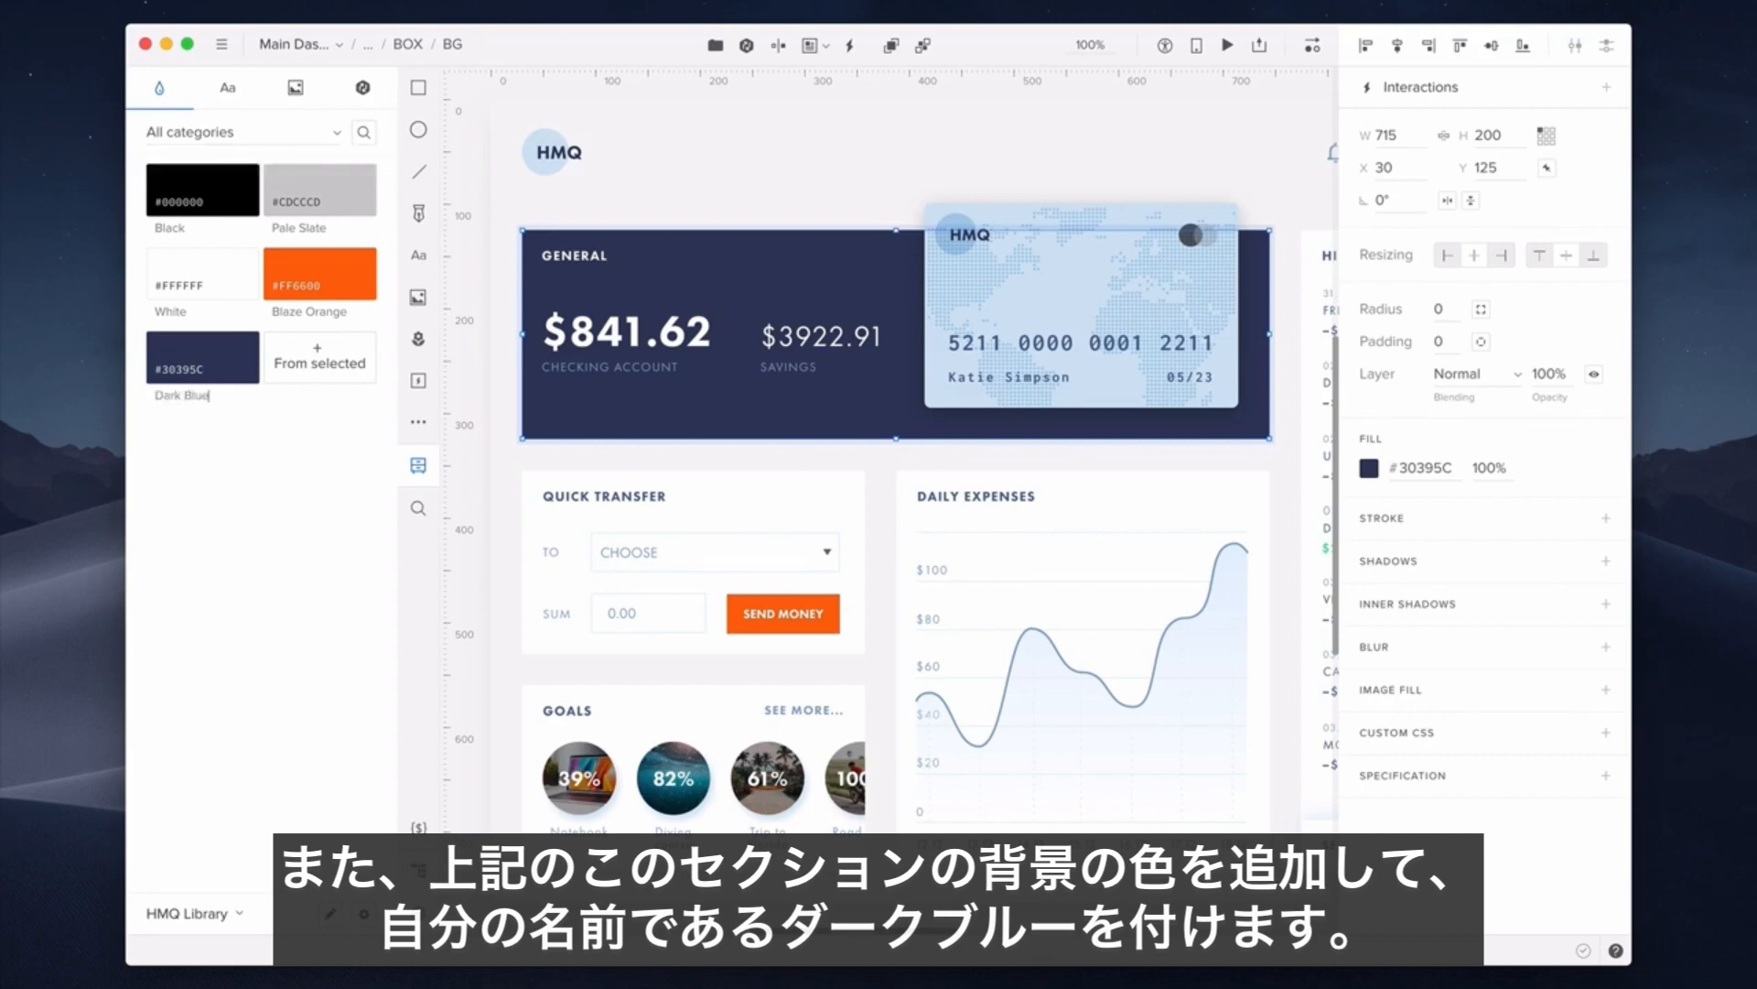
key(Return)
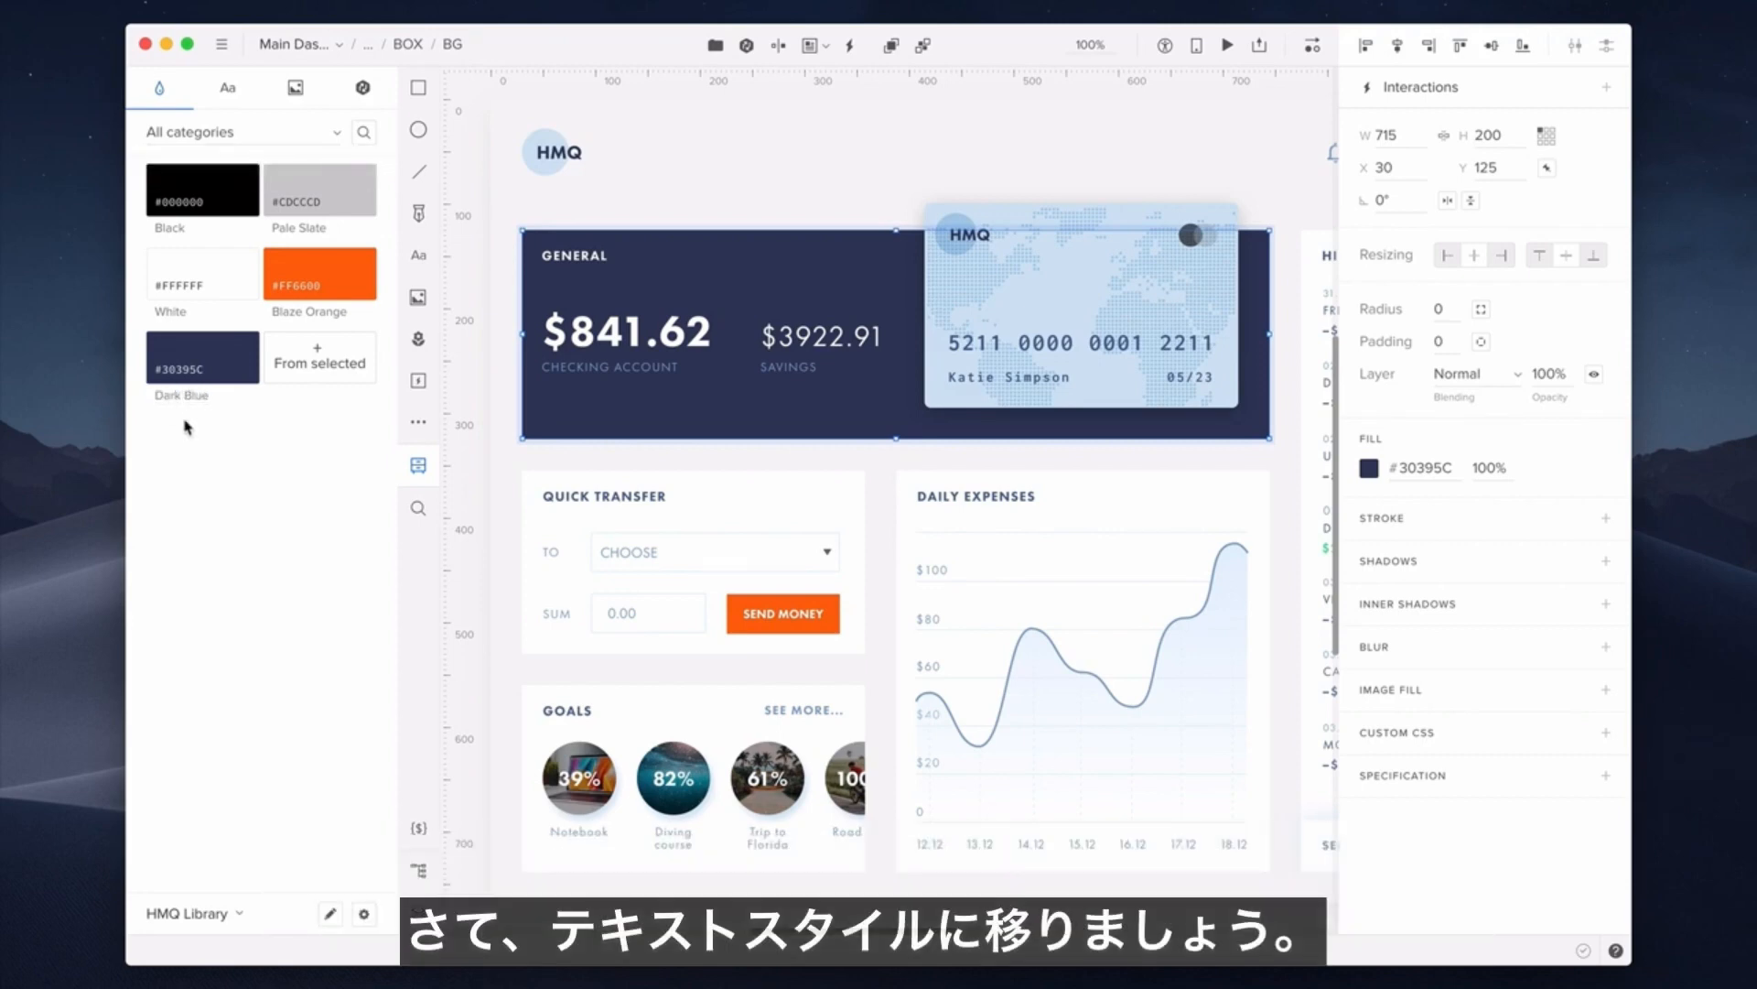
Step: Save the QUICK TRANSFER heading's formatting as a library text style and name it "HEADLINE"
click(227, 99)
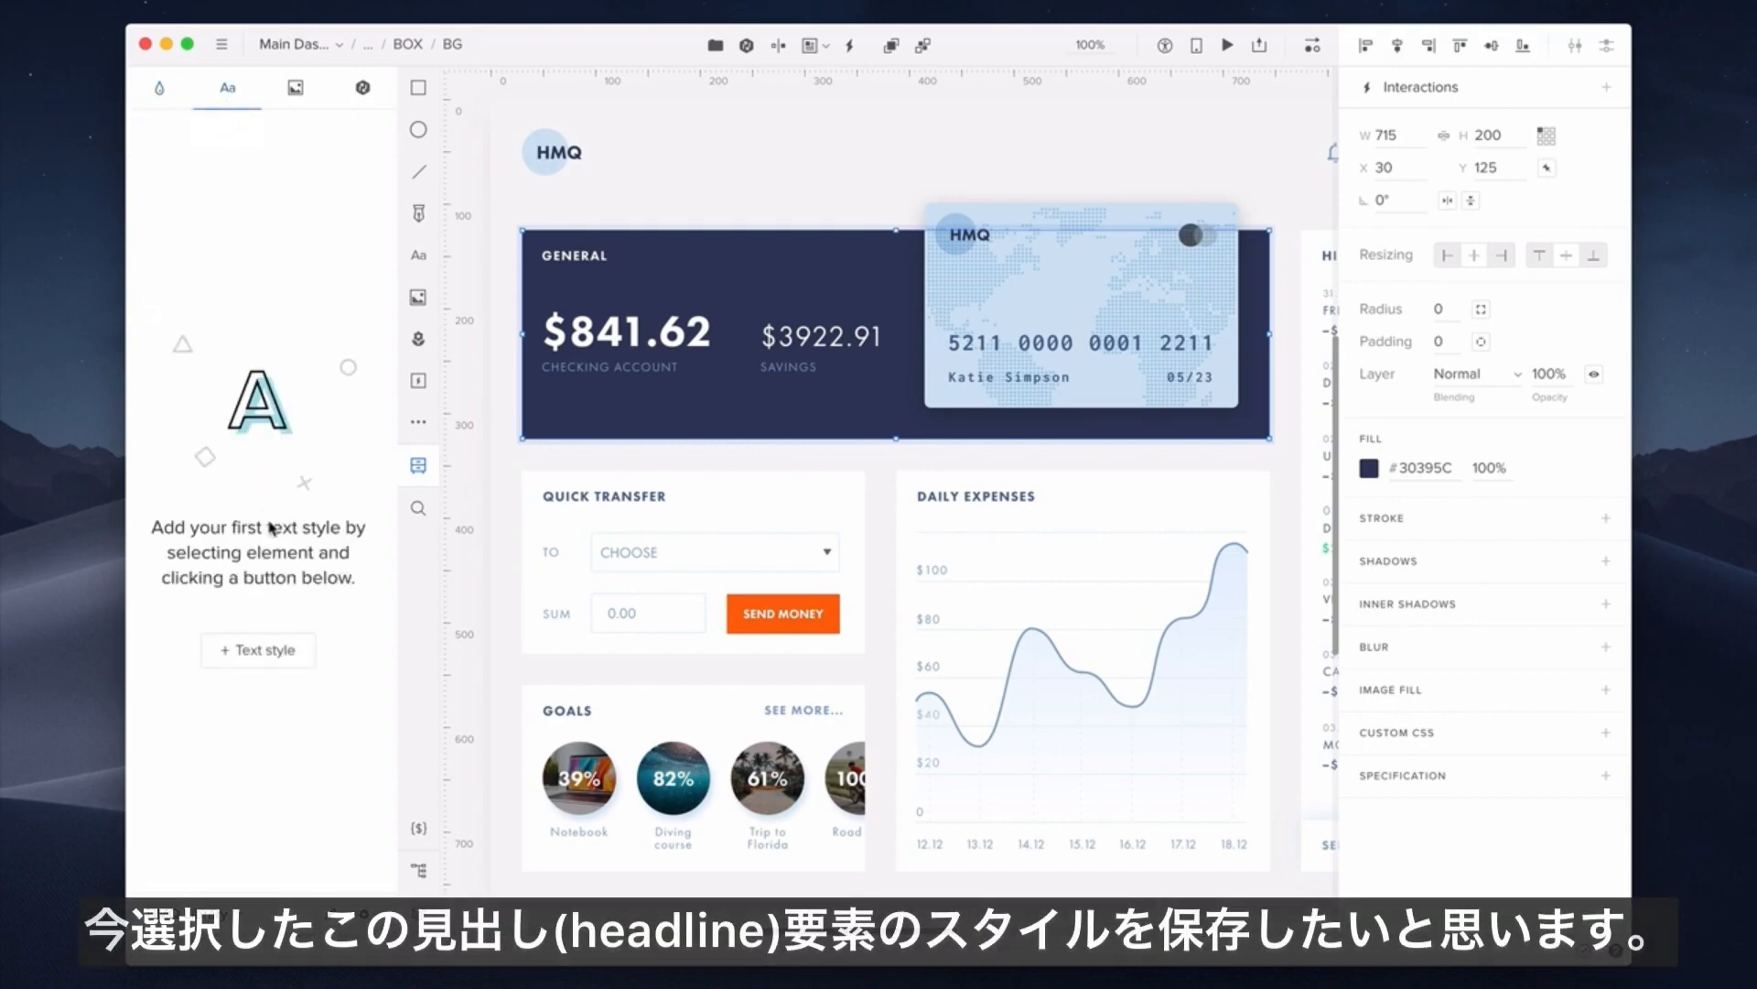
click(609, 499)
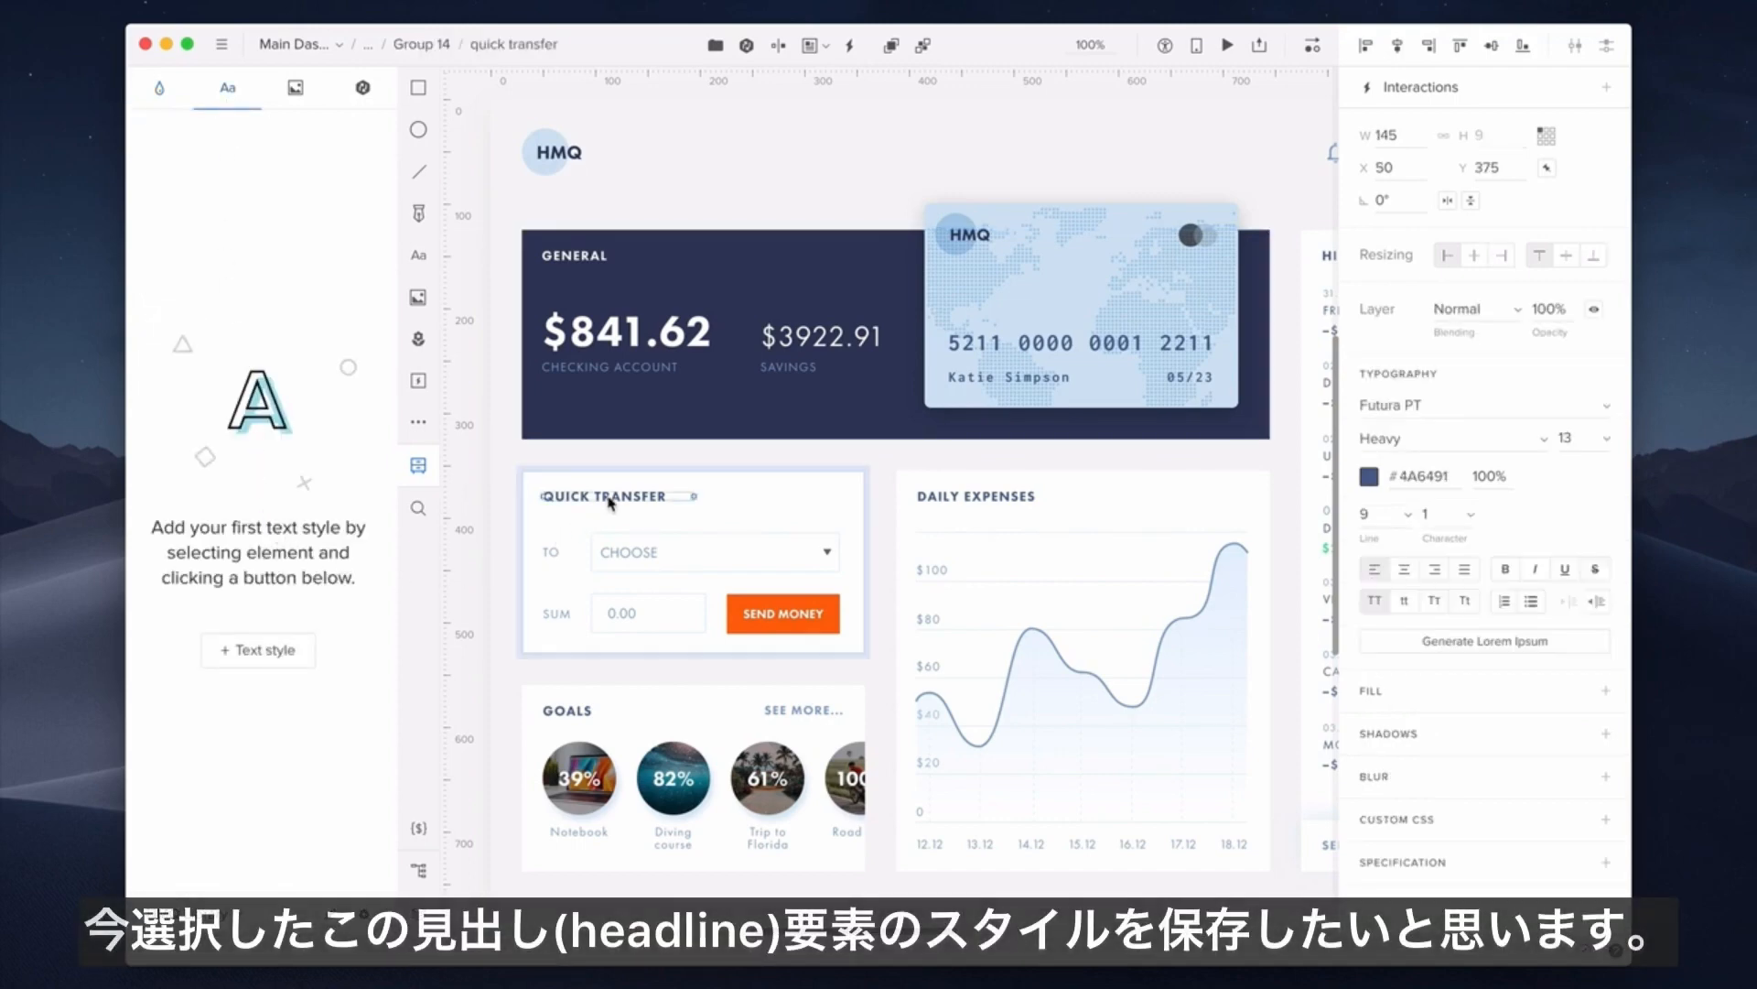
click(269, 650)
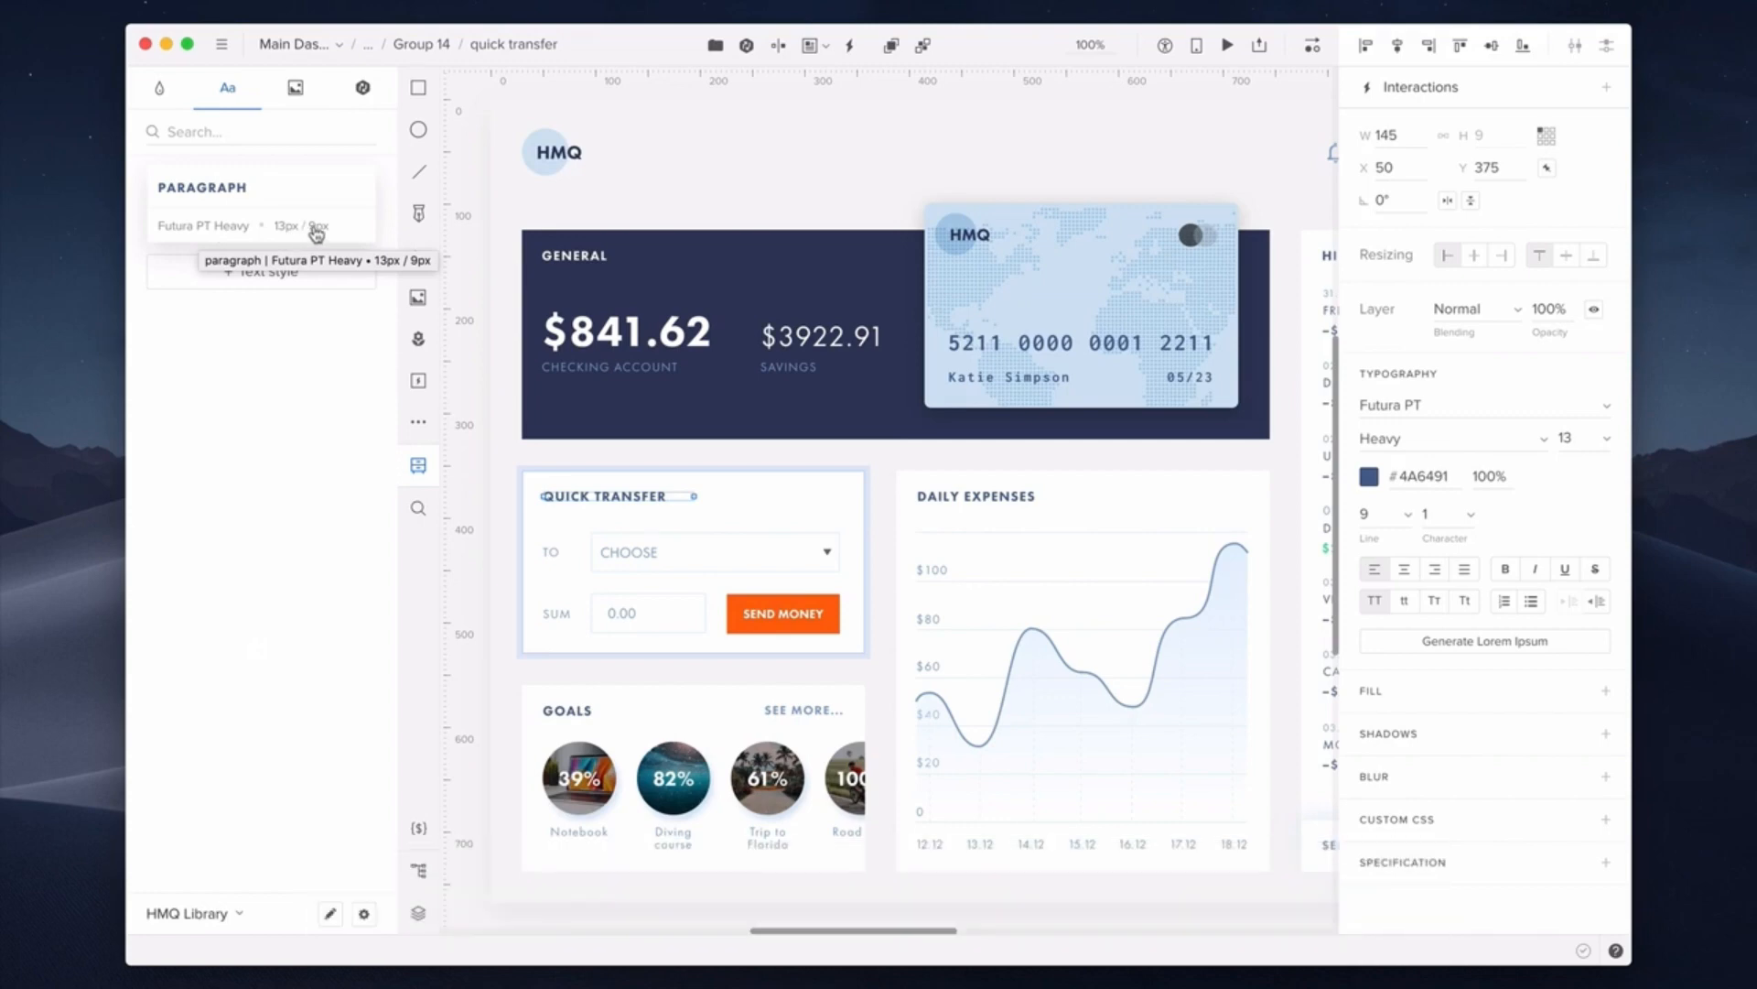
double_click(212, 195)
text(HEADLI)
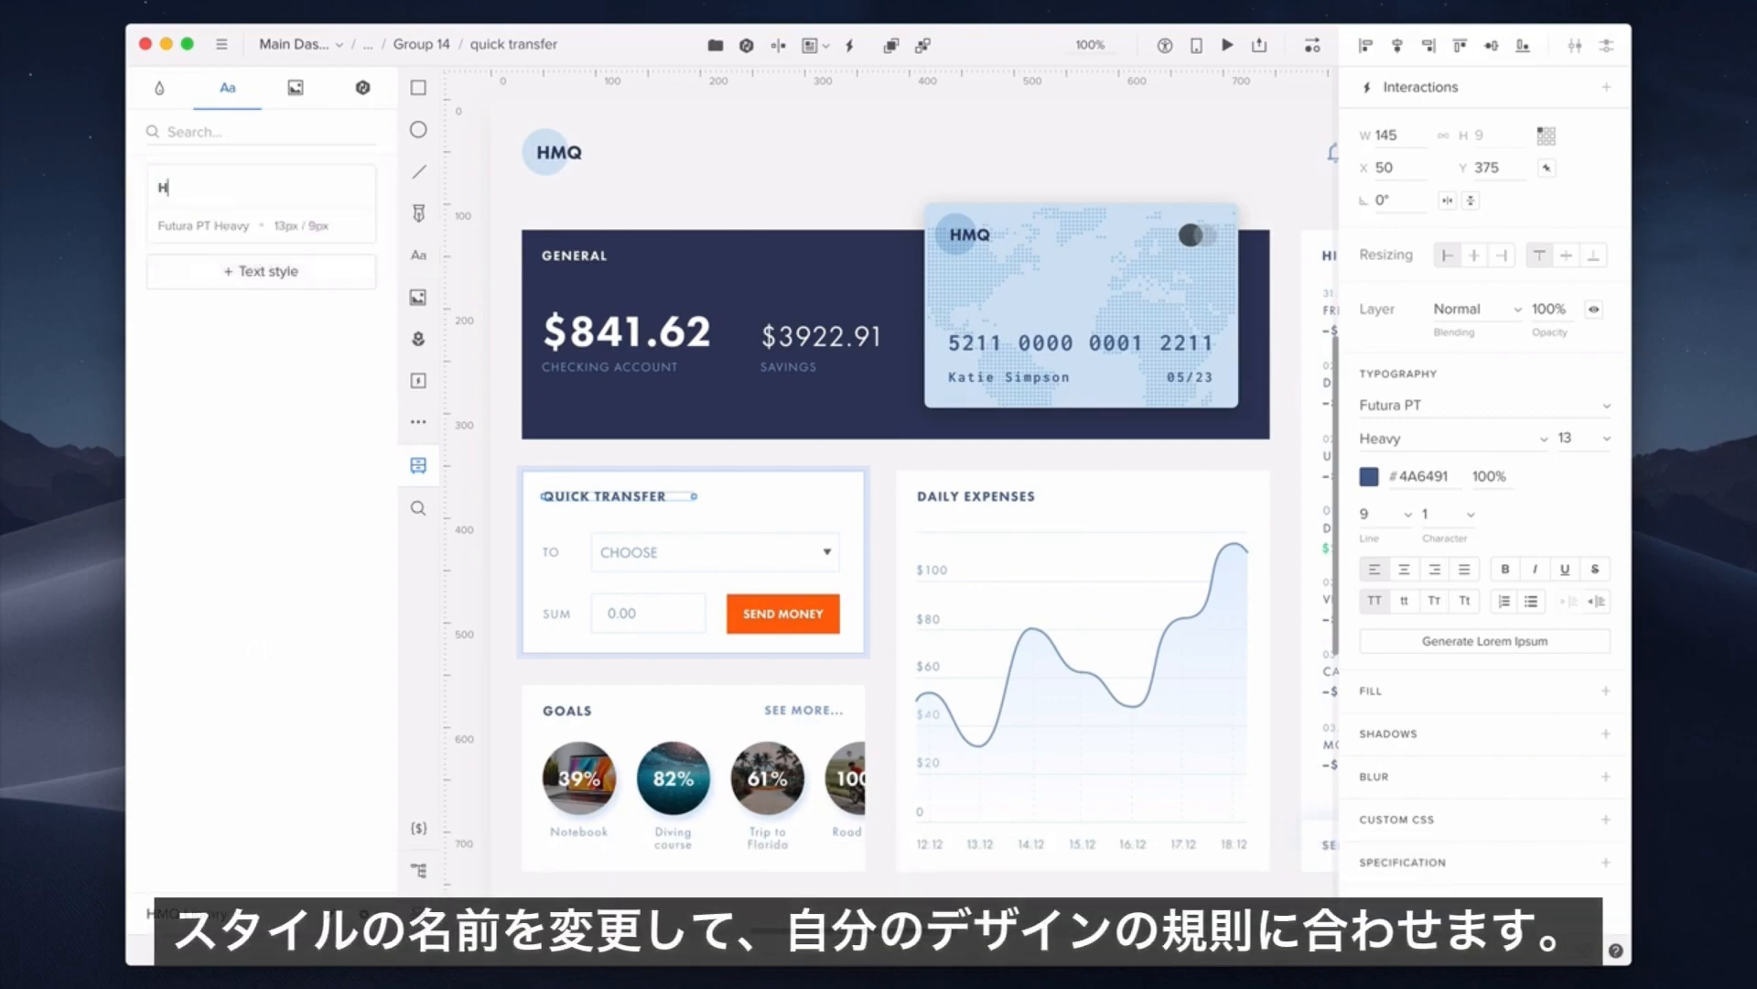
text(NE)
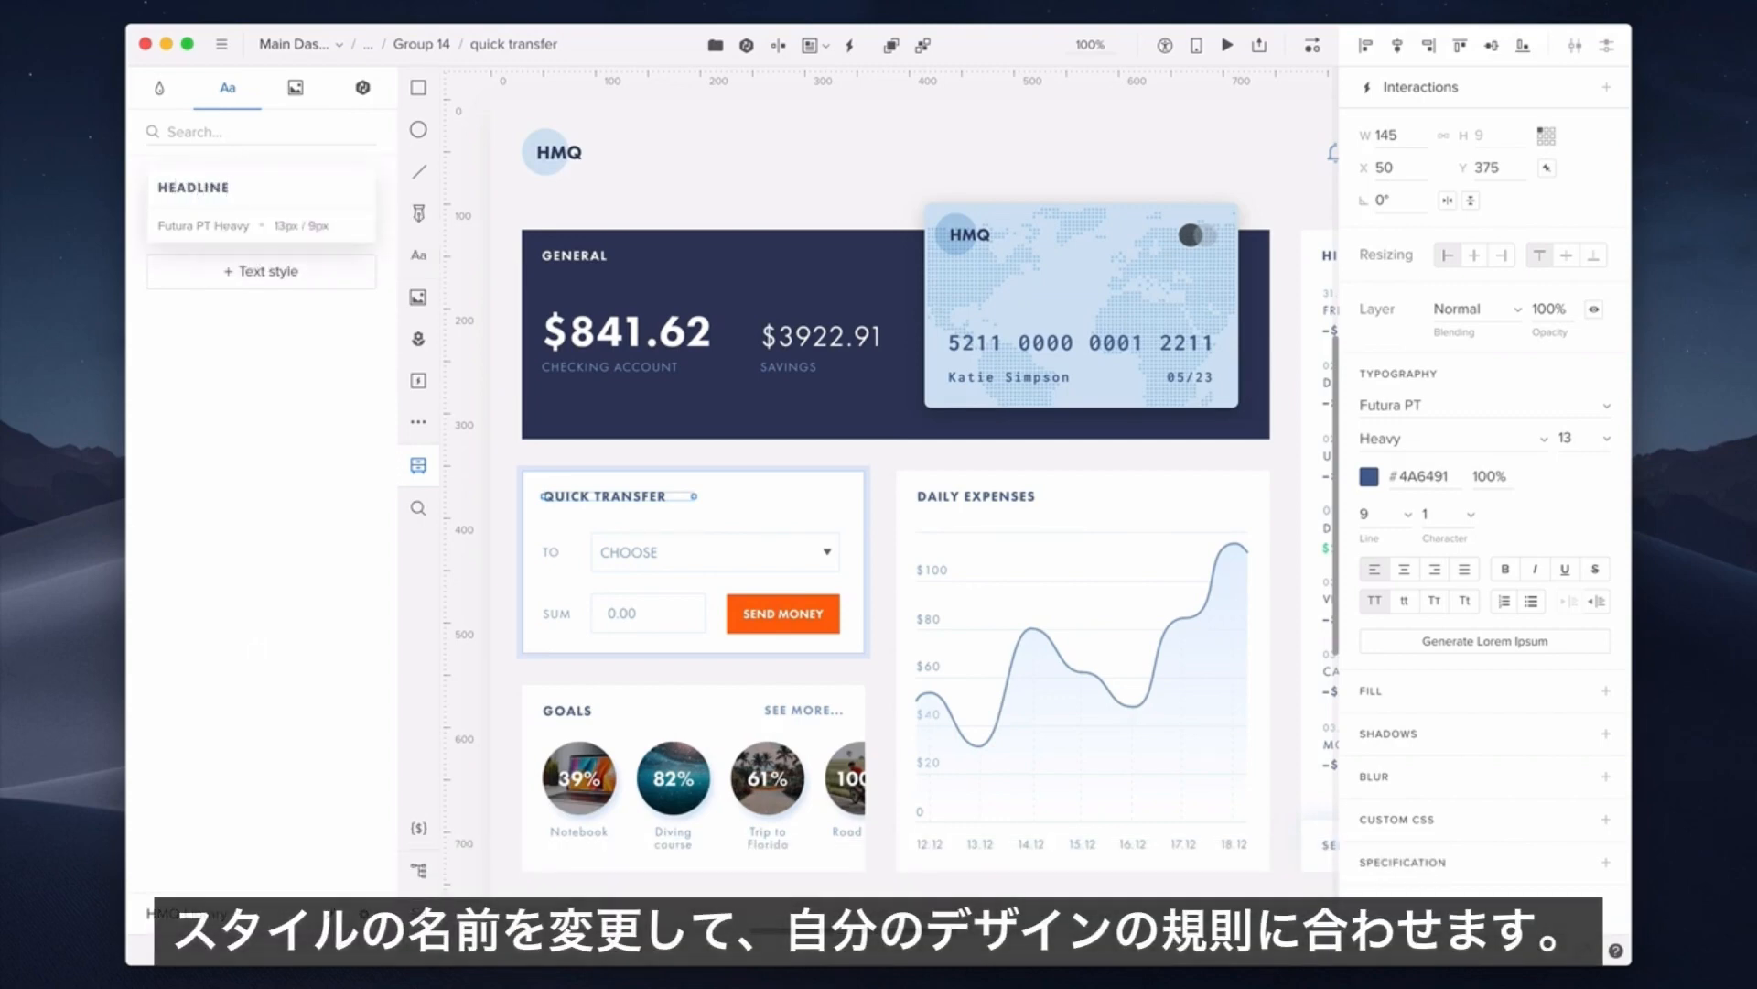
Step: Place the HEADLINE text style on the canvas beside the HMQ logo, undo the placement and clear the selection
drag(216, 229, 809, 163)
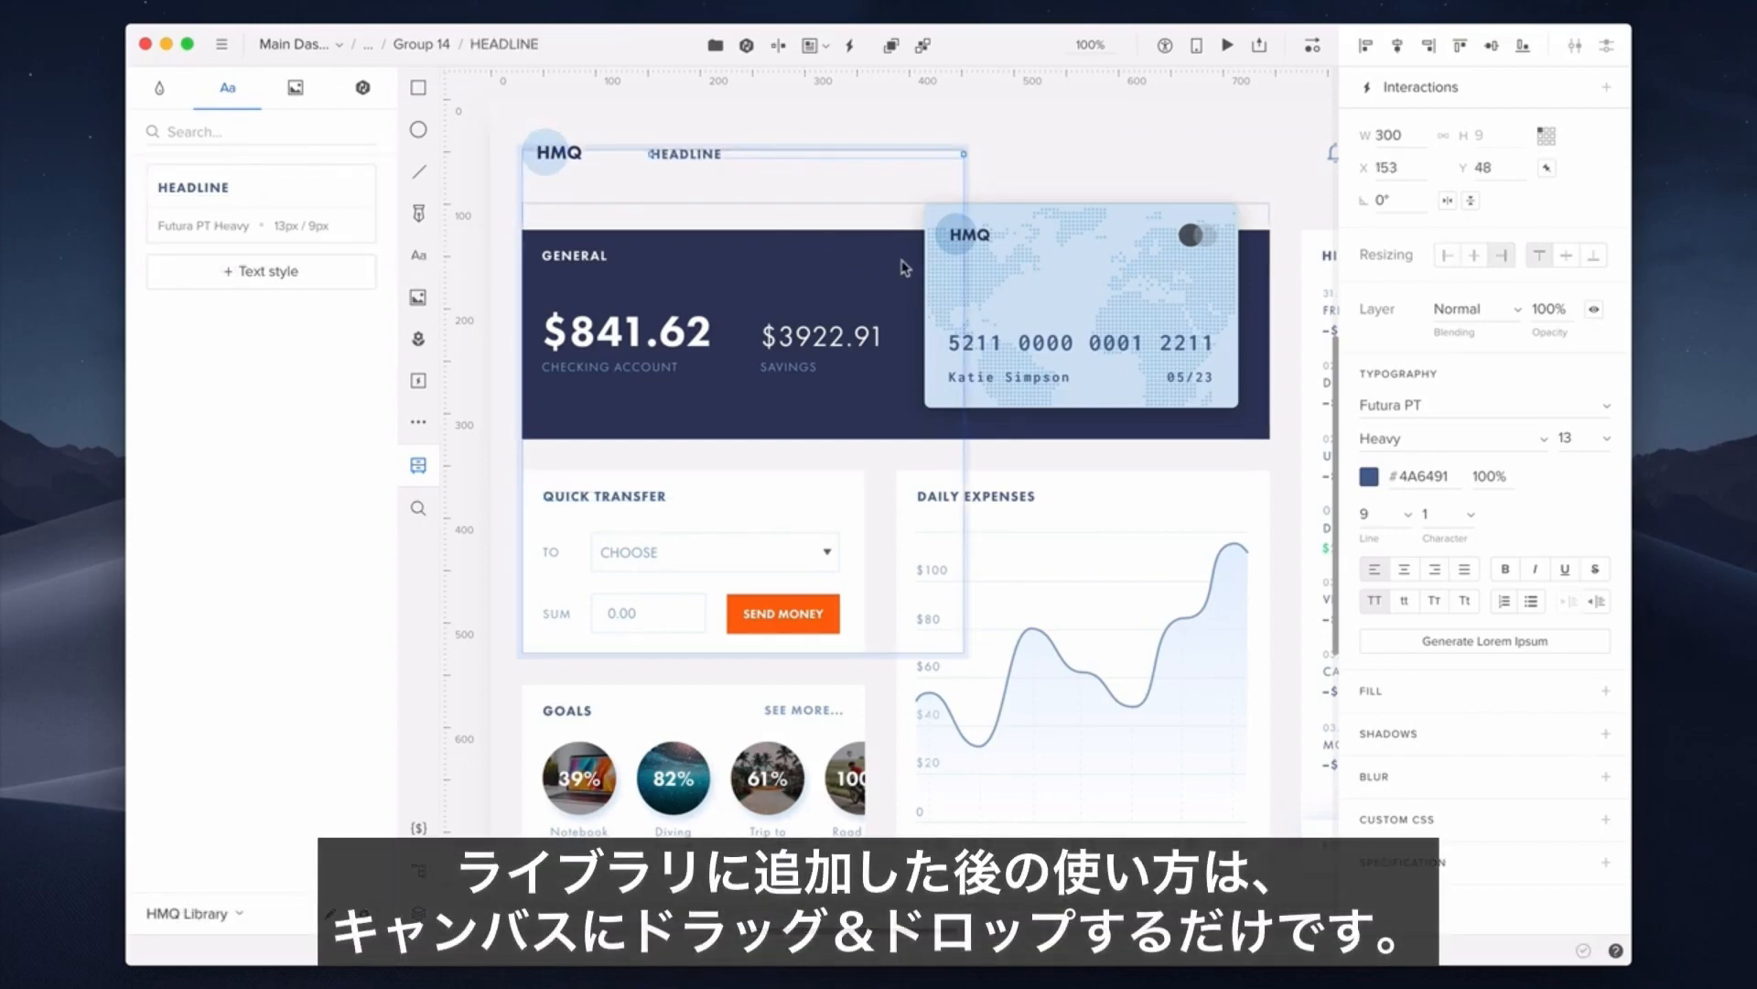
key(ctrl+z)
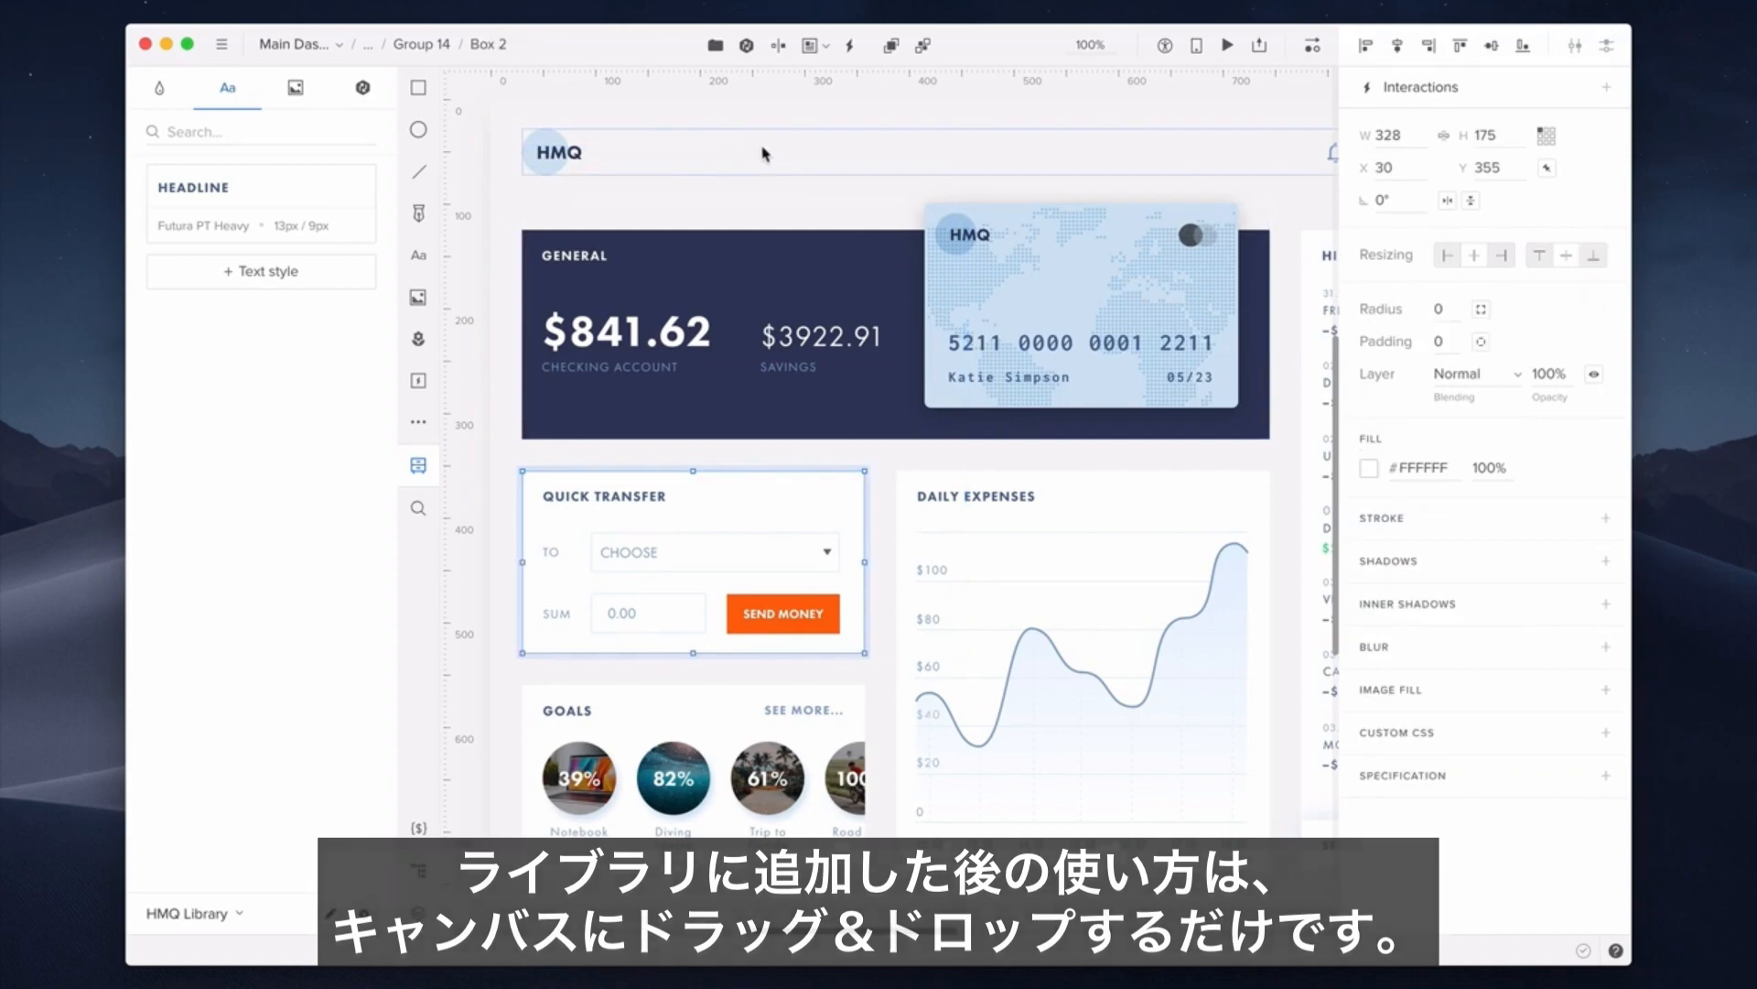
click(493, 259)
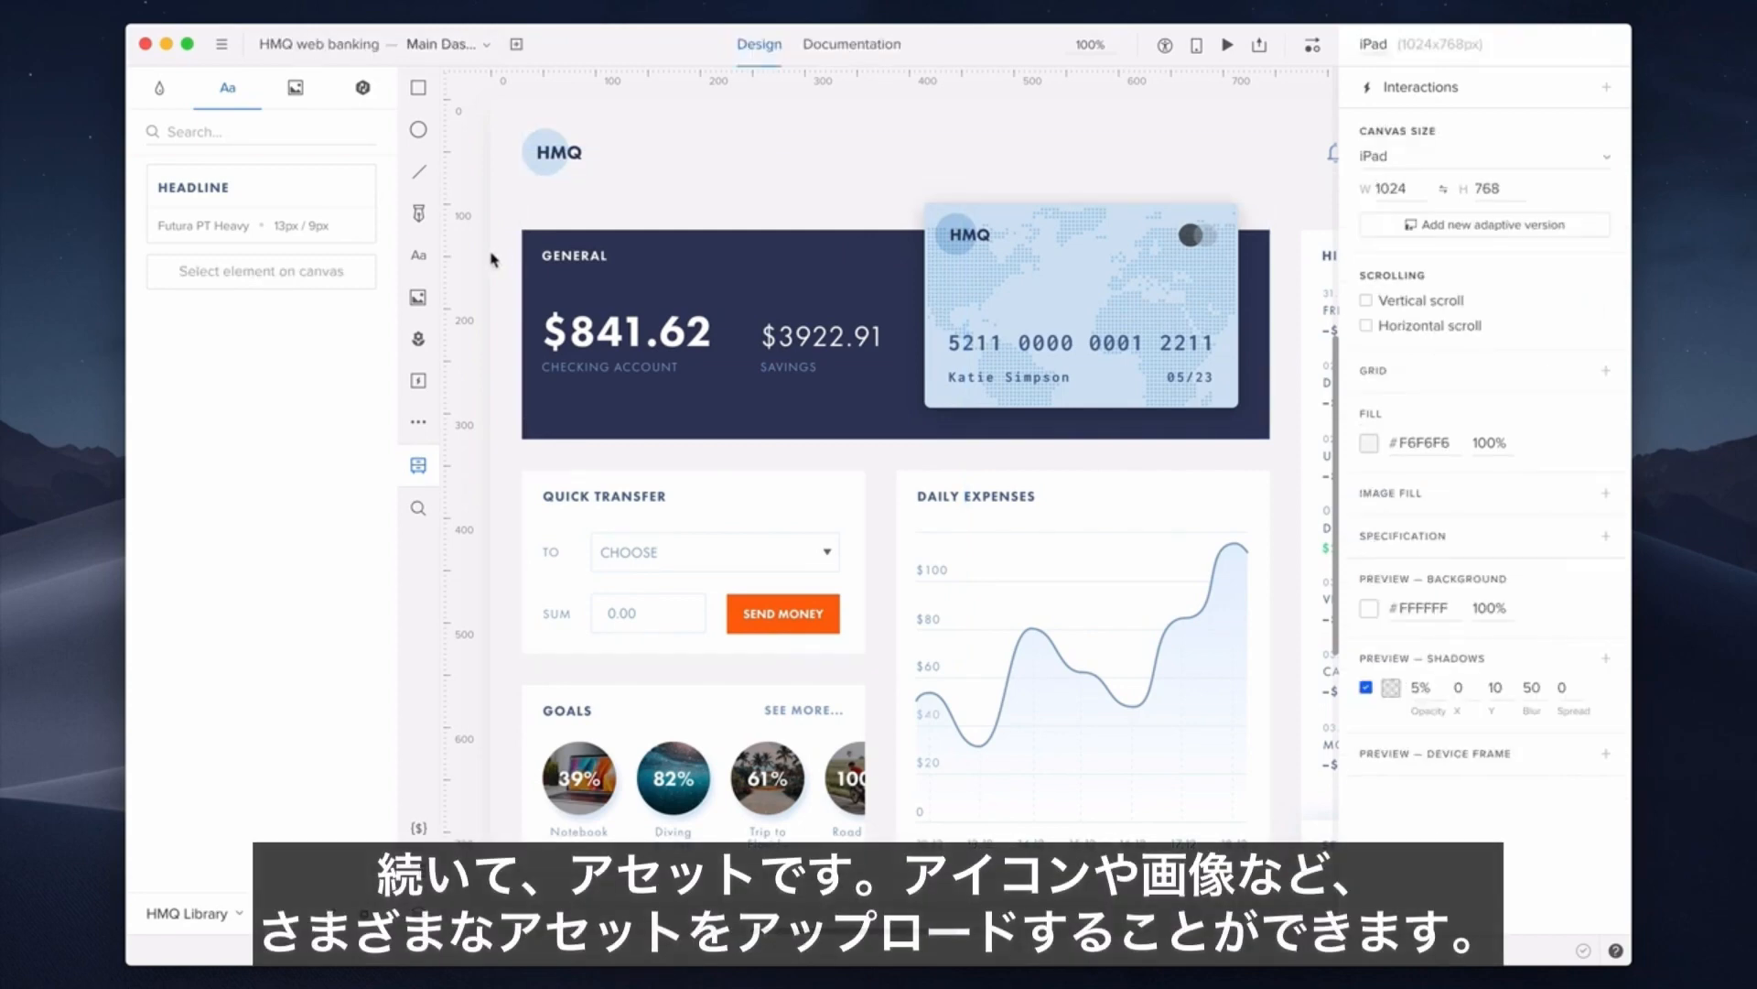
Step: Upload the five PNG icons (car, cart, drink, exchange and house) from the icons folder to the library's images
click(297, 90)
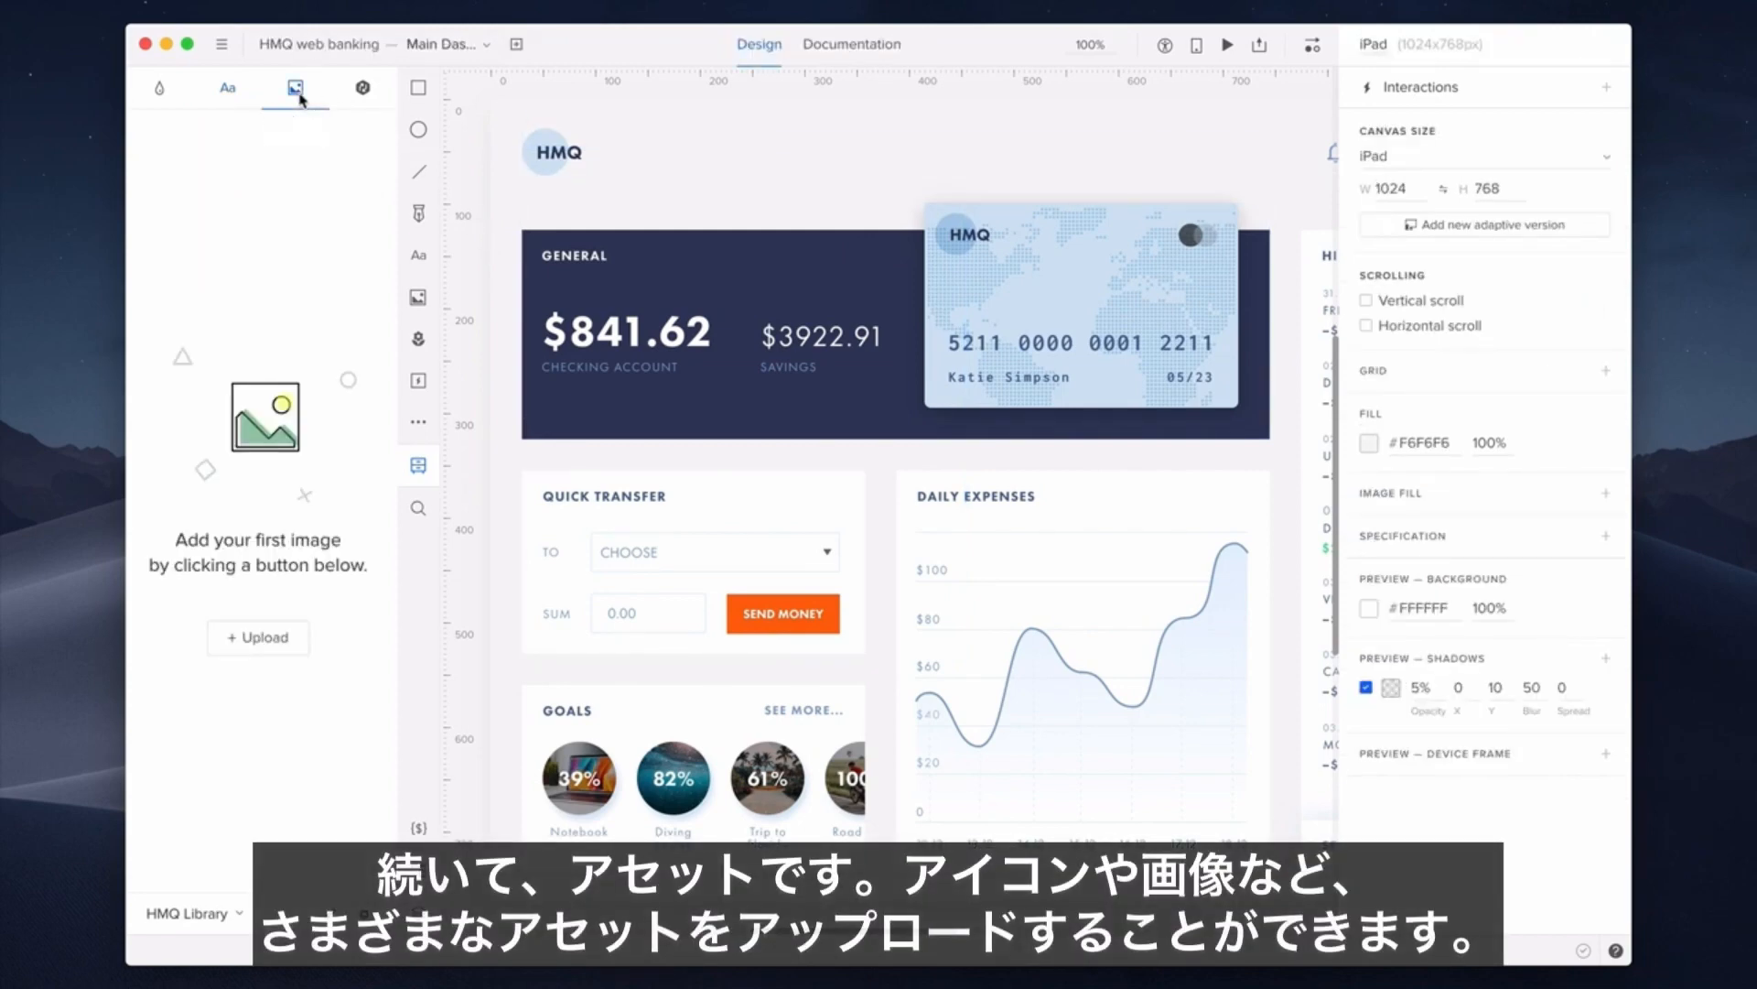
click(266, 632)
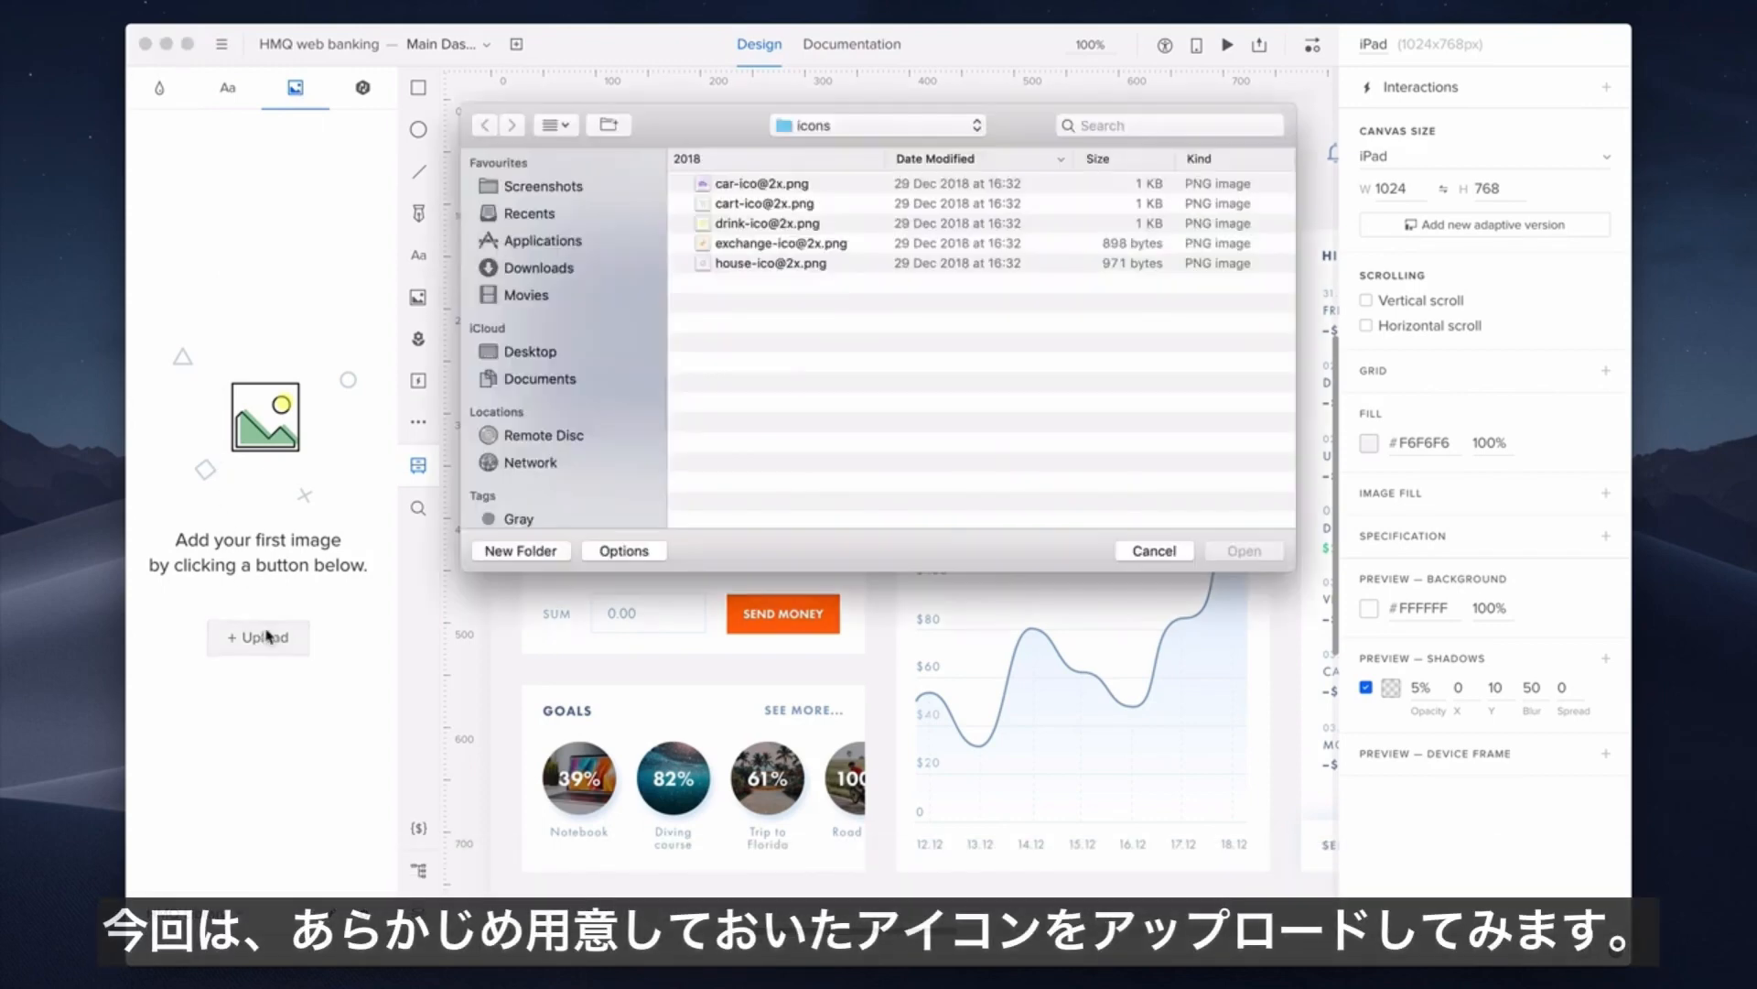
click(742, 187)
shift+click(745, 264)
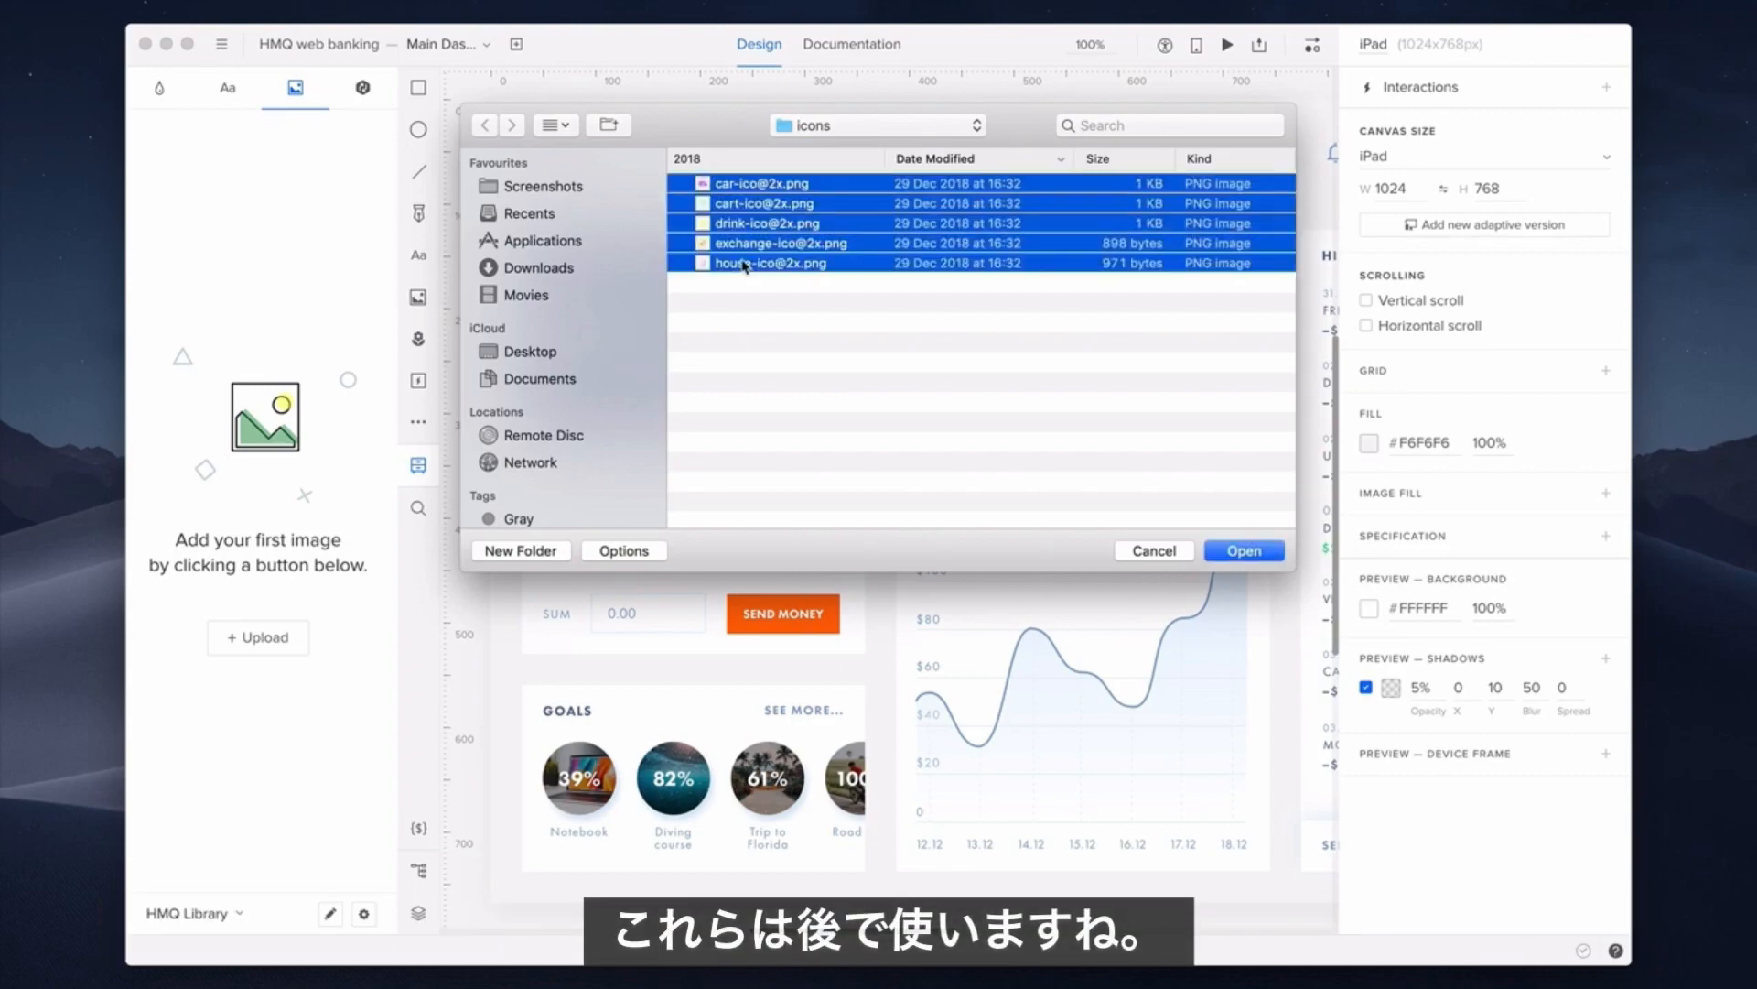
key(Return)
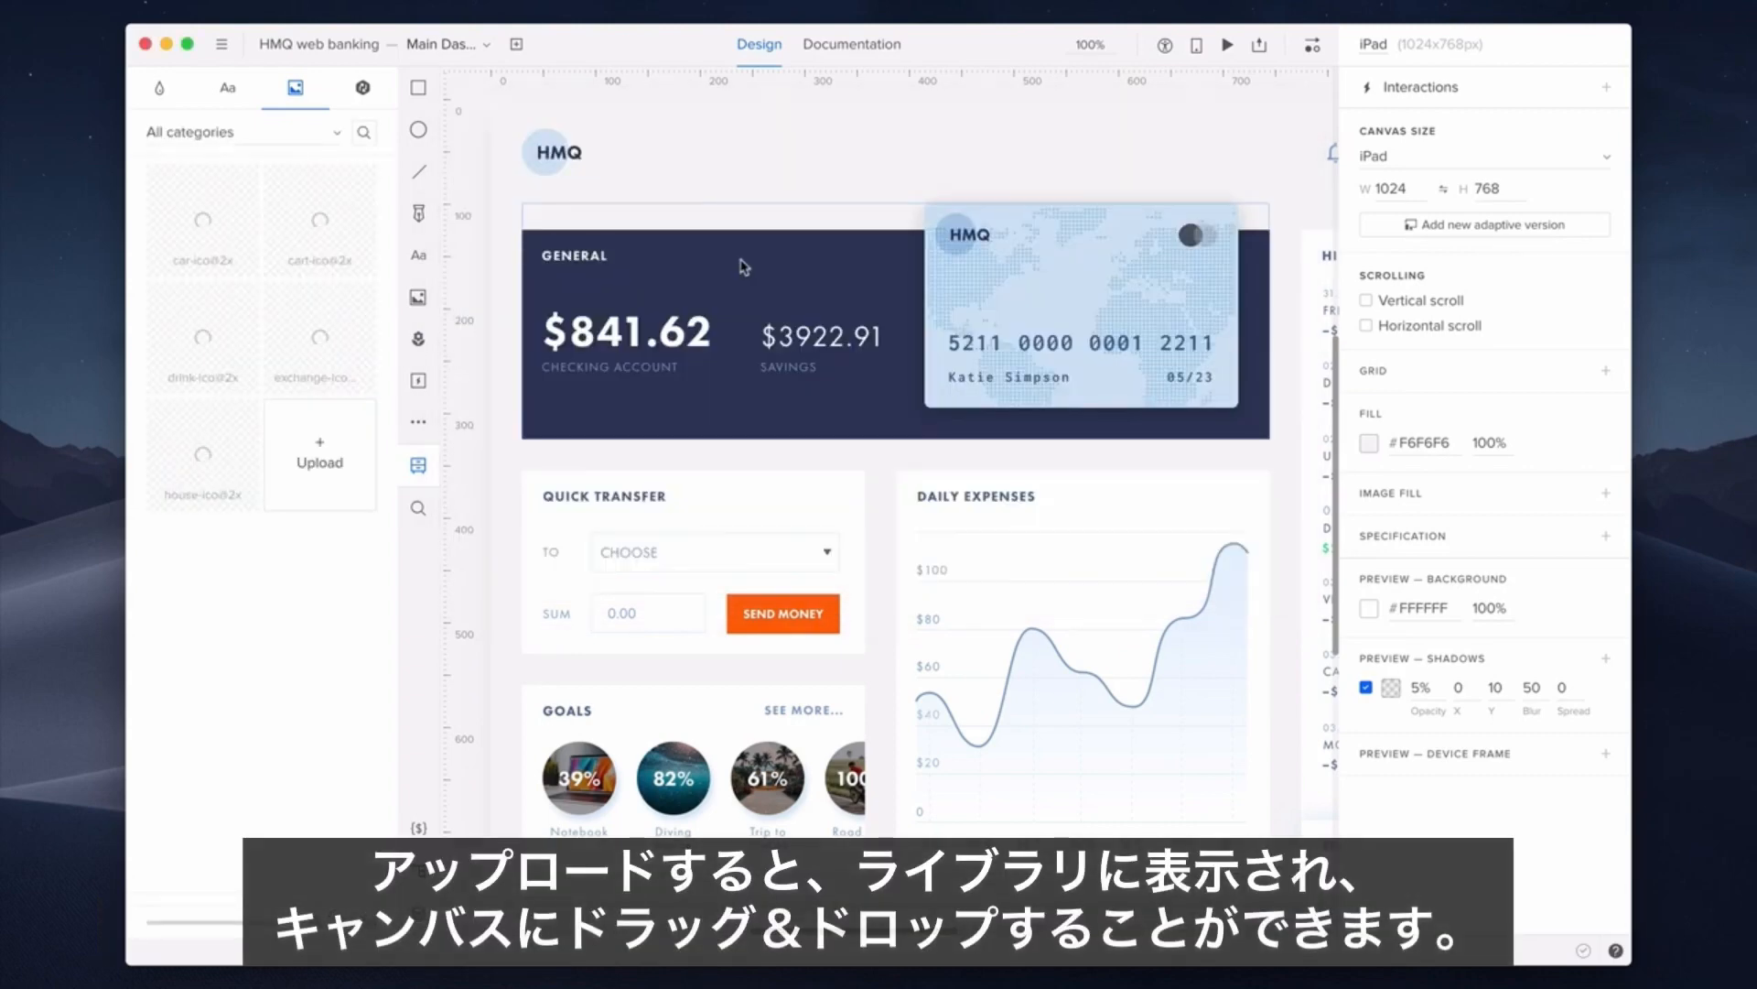
Step: Try out the cart-ico@2x image on the canvas beside the HMQ logo and delete it
drag(321, 326, 704, 155)
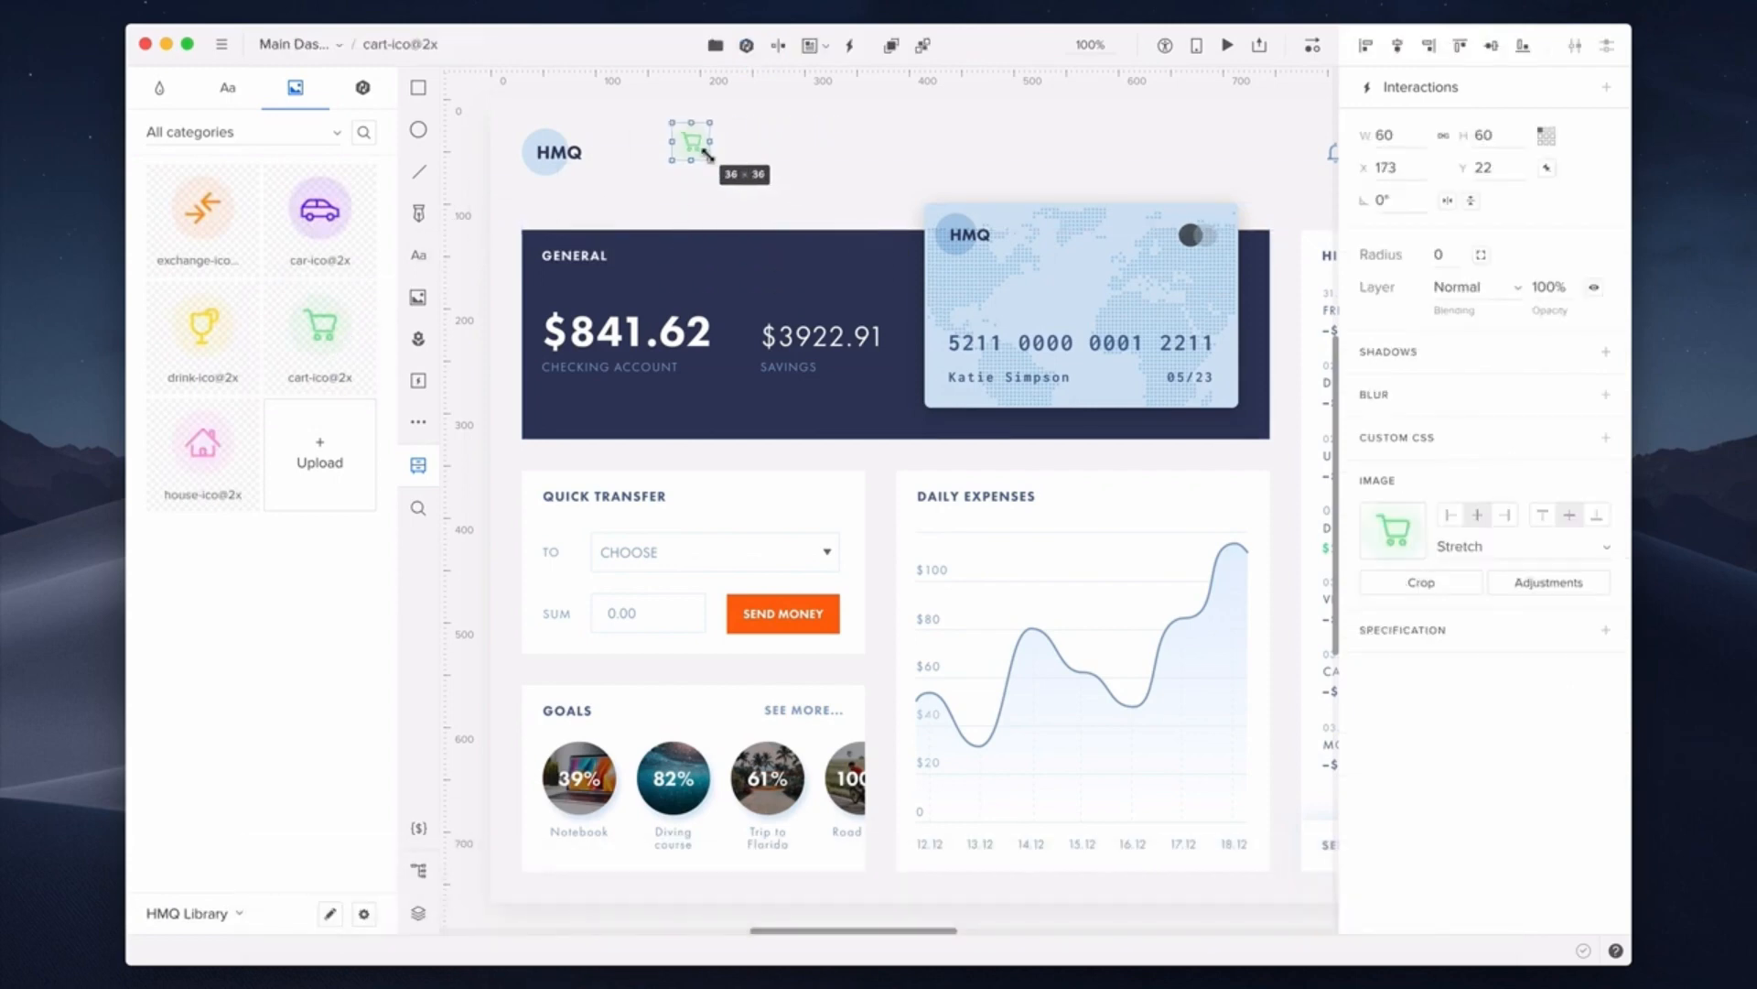
key(Delete)
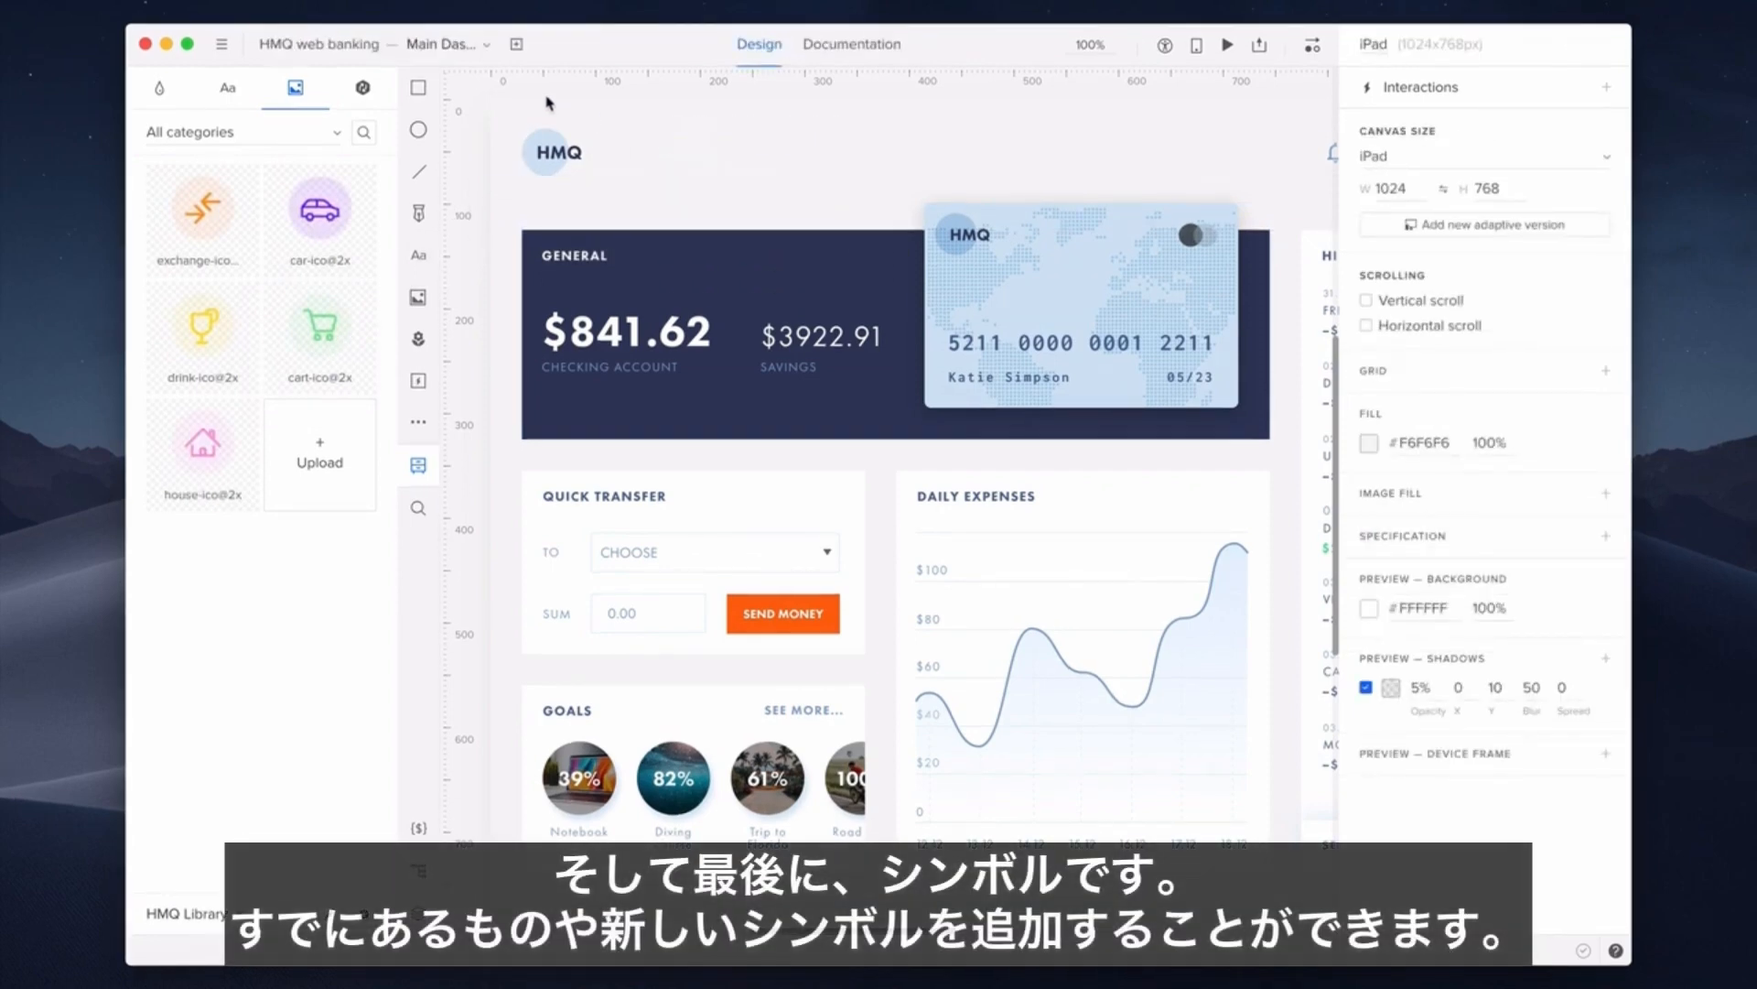
Step: Save the orange SEND MONEY button from the QUICK TRANSFER card as a symbol in the library
click(364, 88)
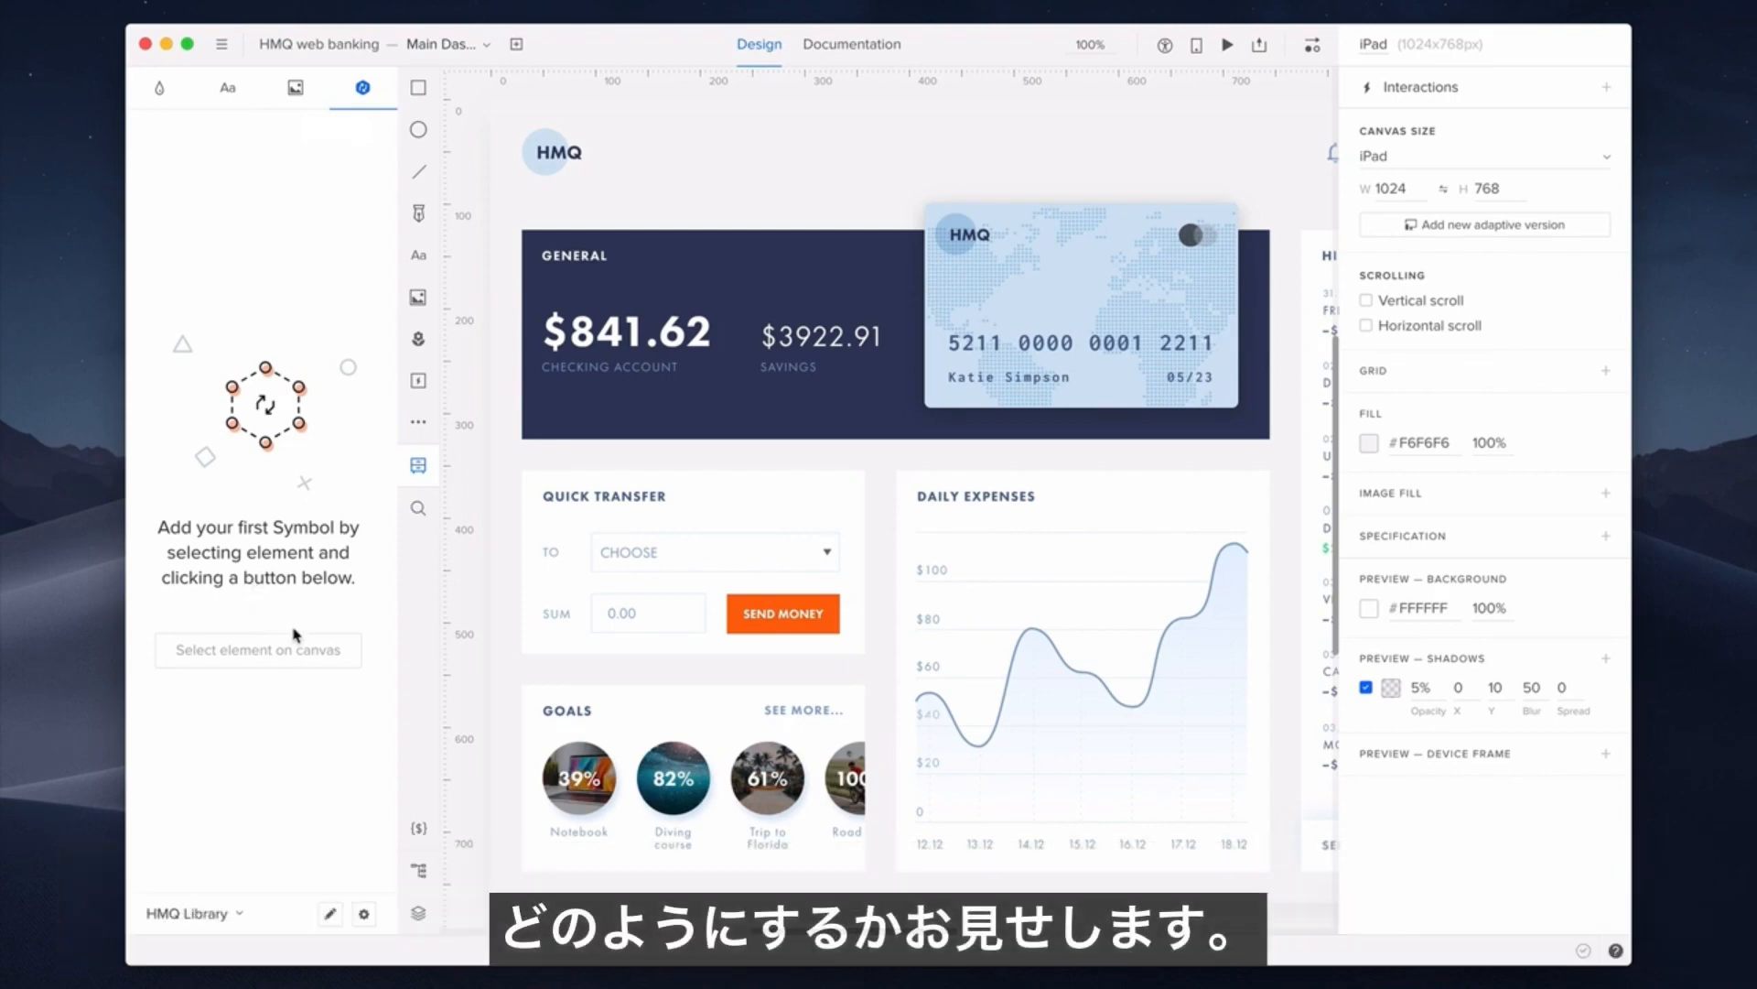
click(608, 580)
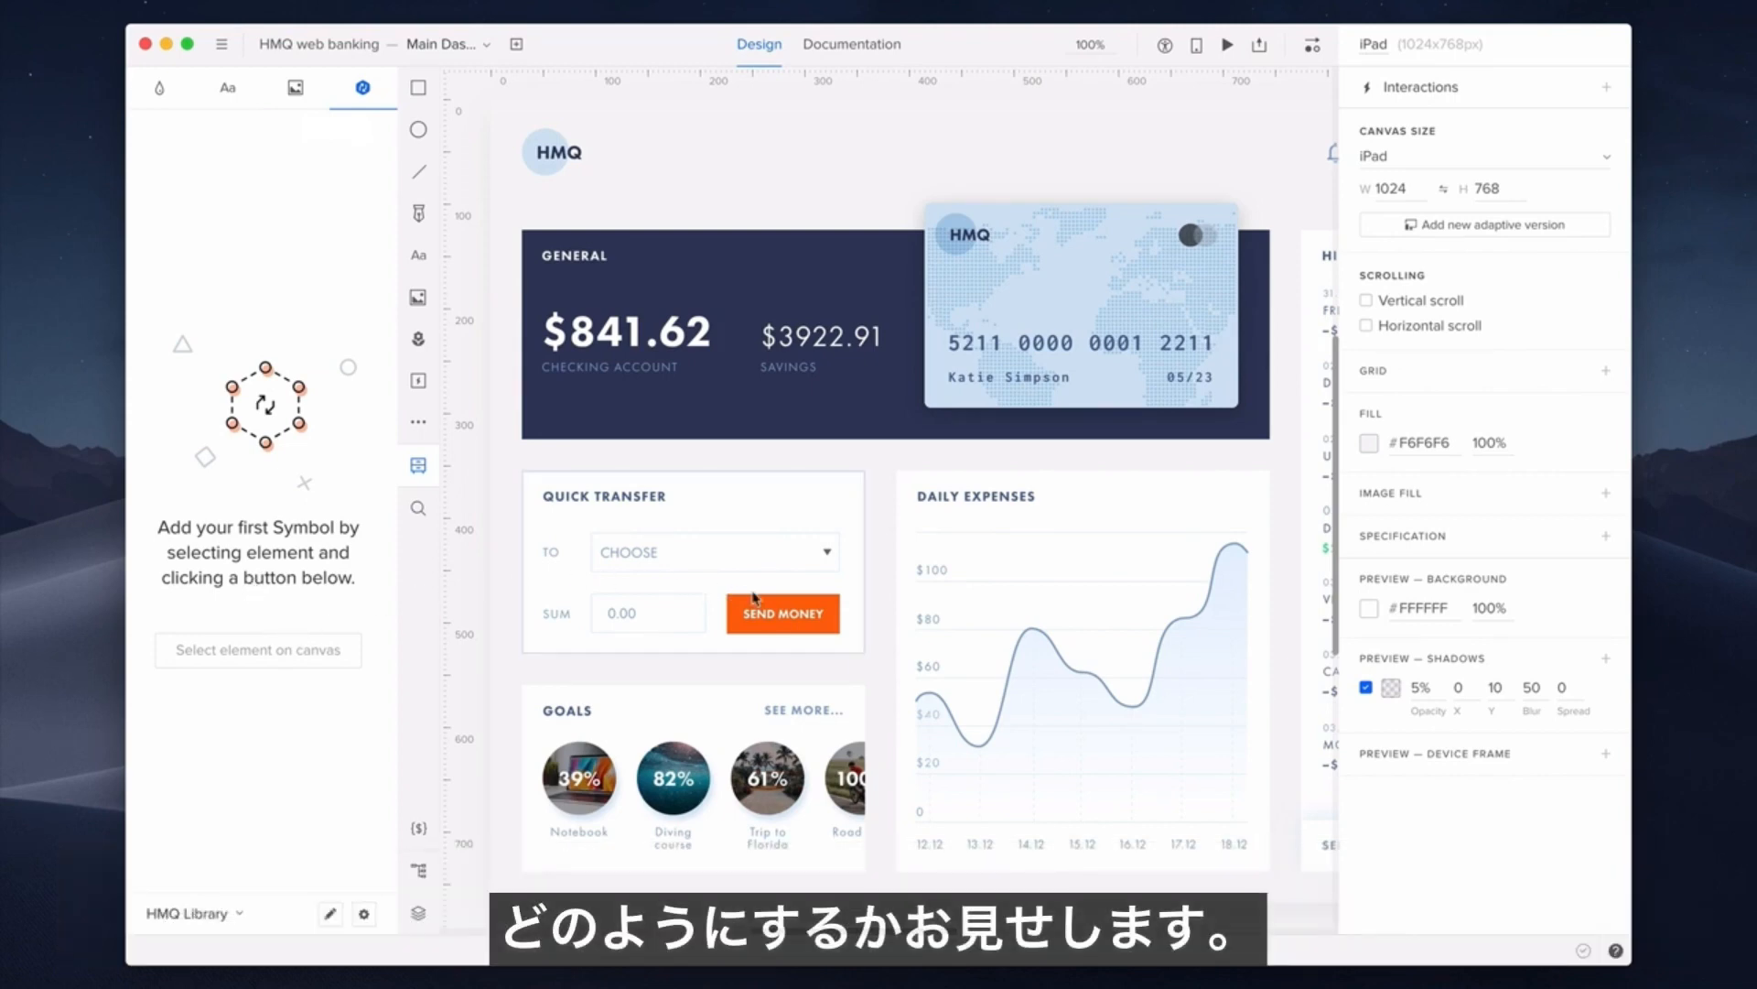
double_click(796, 628)
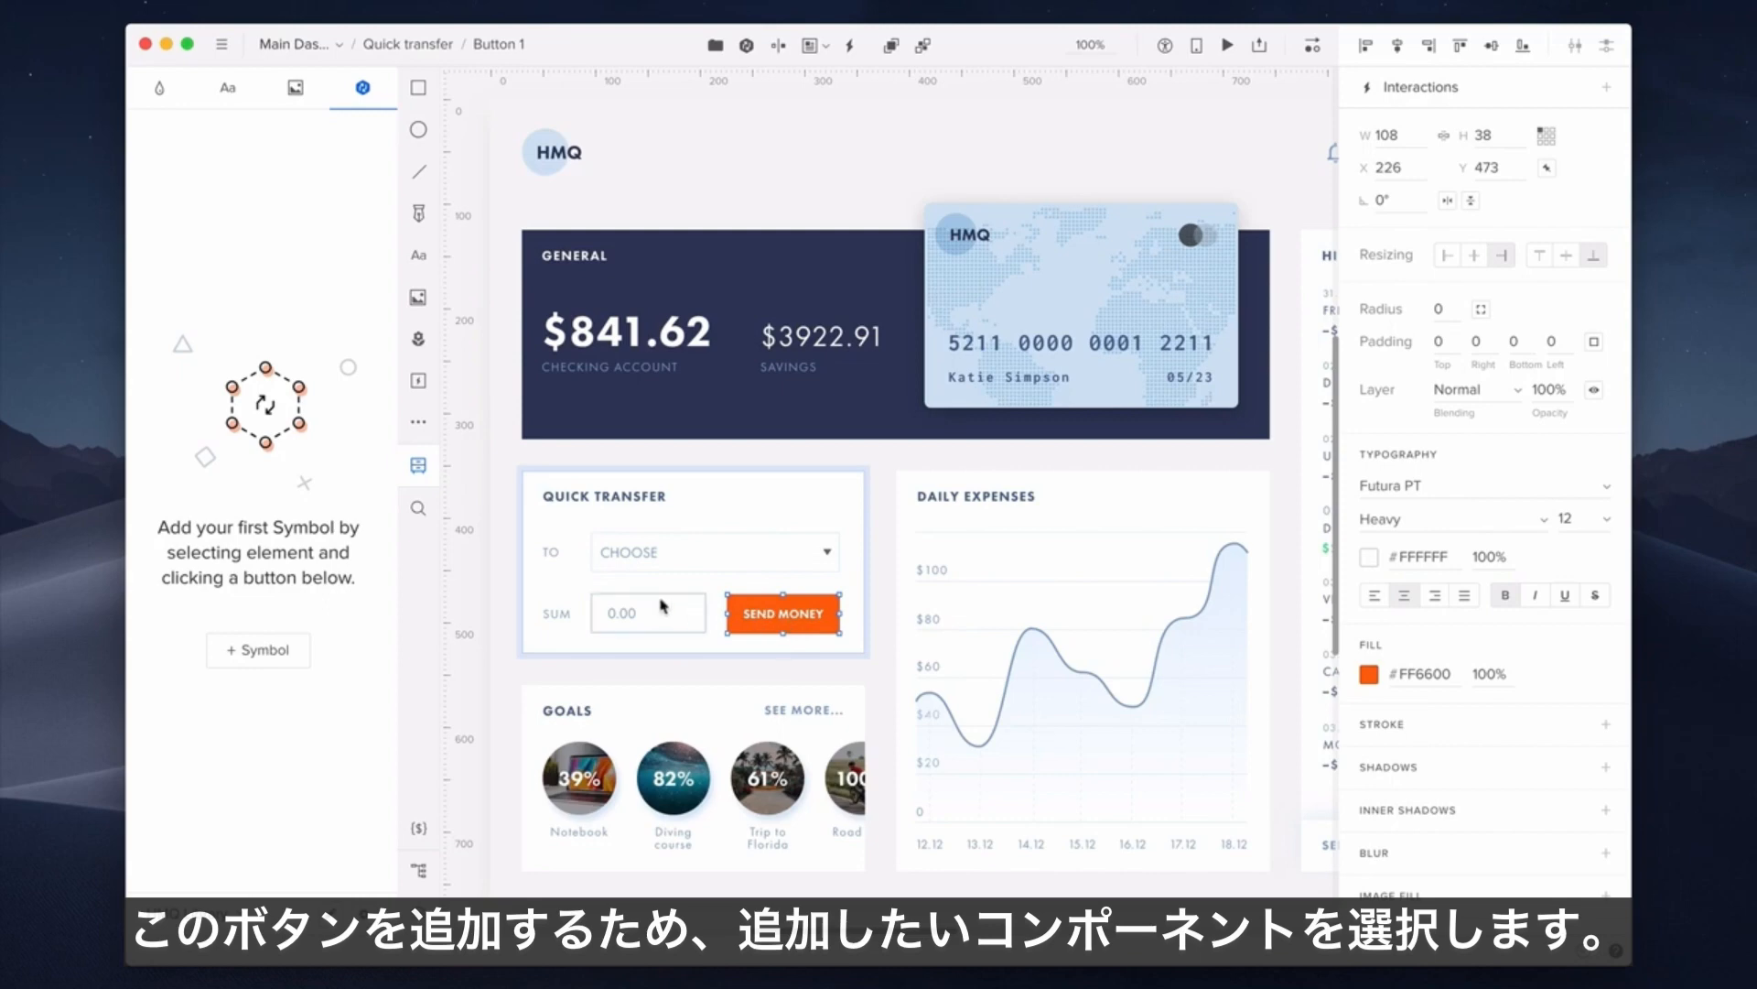
click(294, 651)
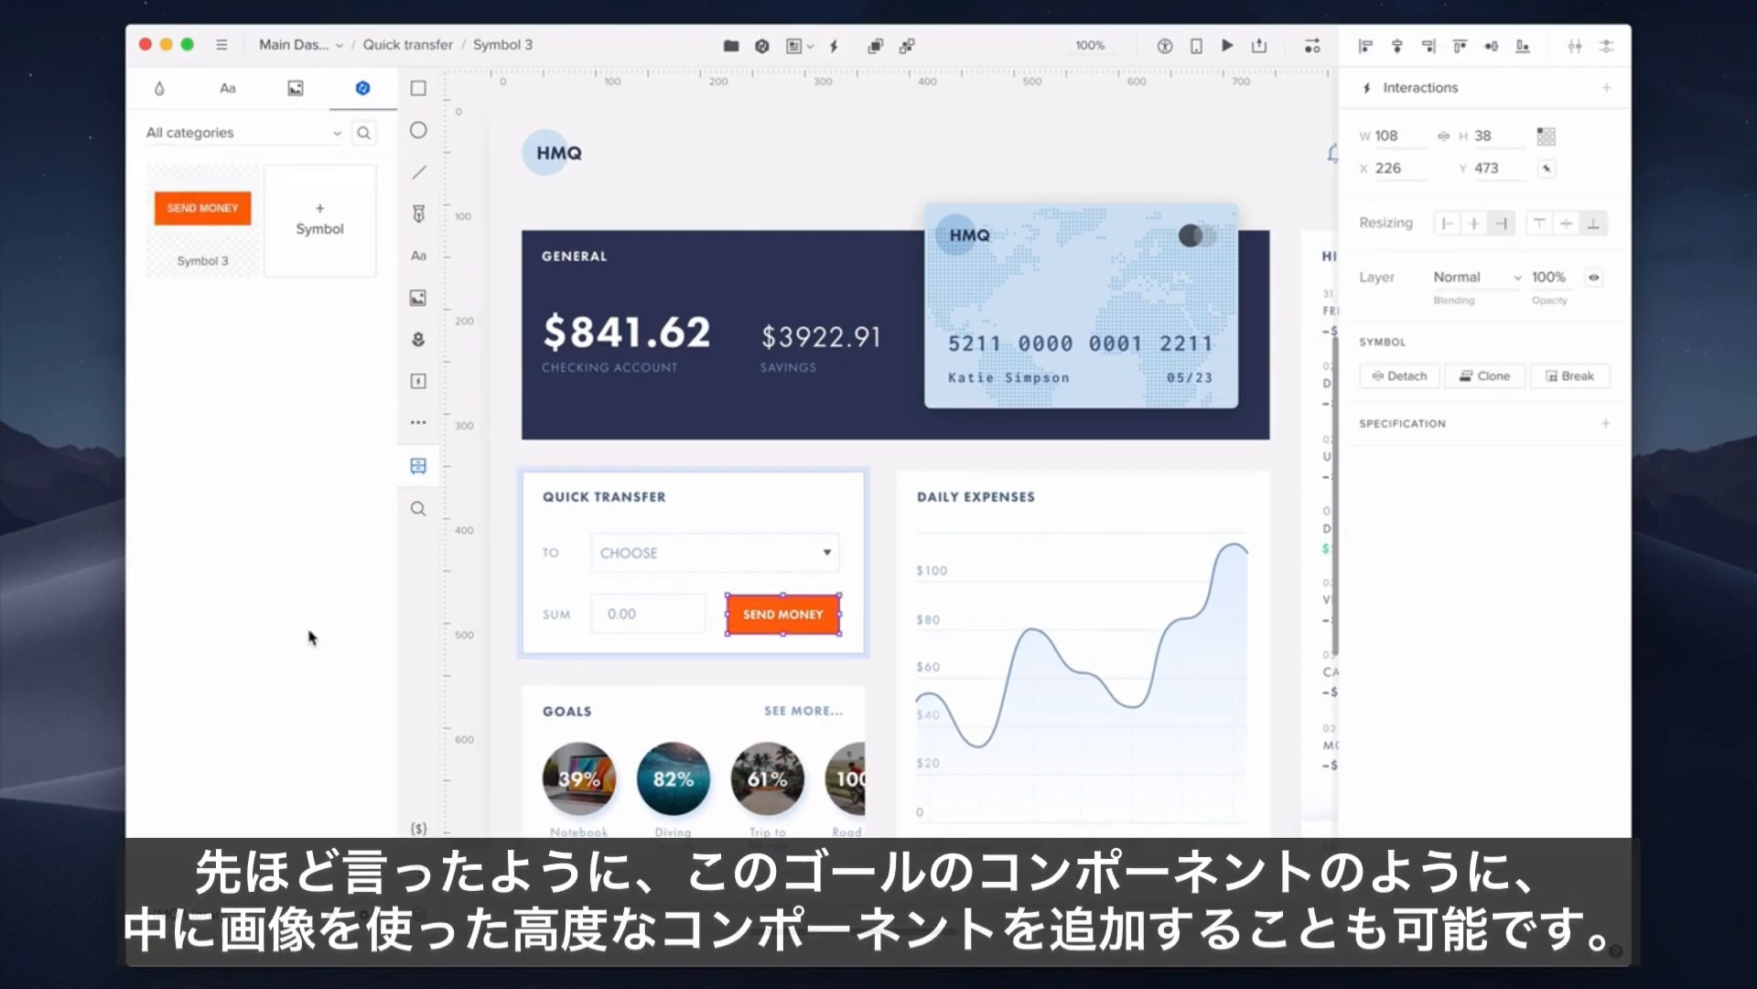
Step: Add the GOALS card and the DAILY EXPENSES chart card to the library as two separate symbols
click(568, 698)
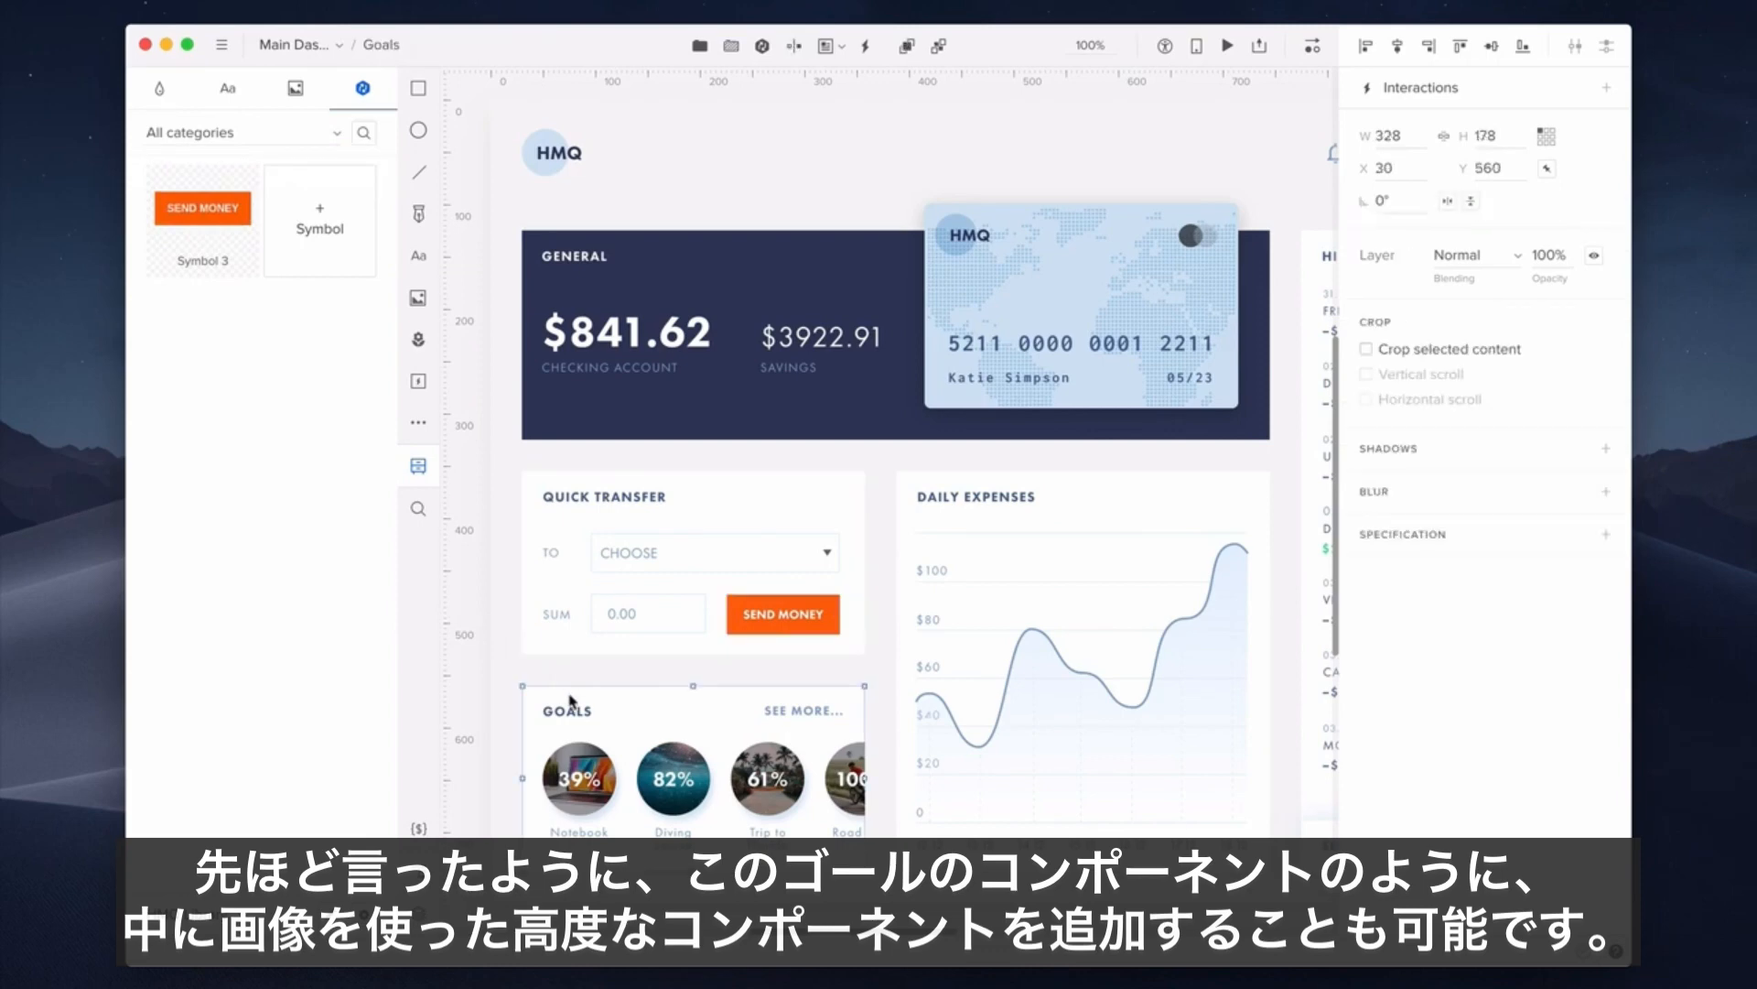
click(316, 255)
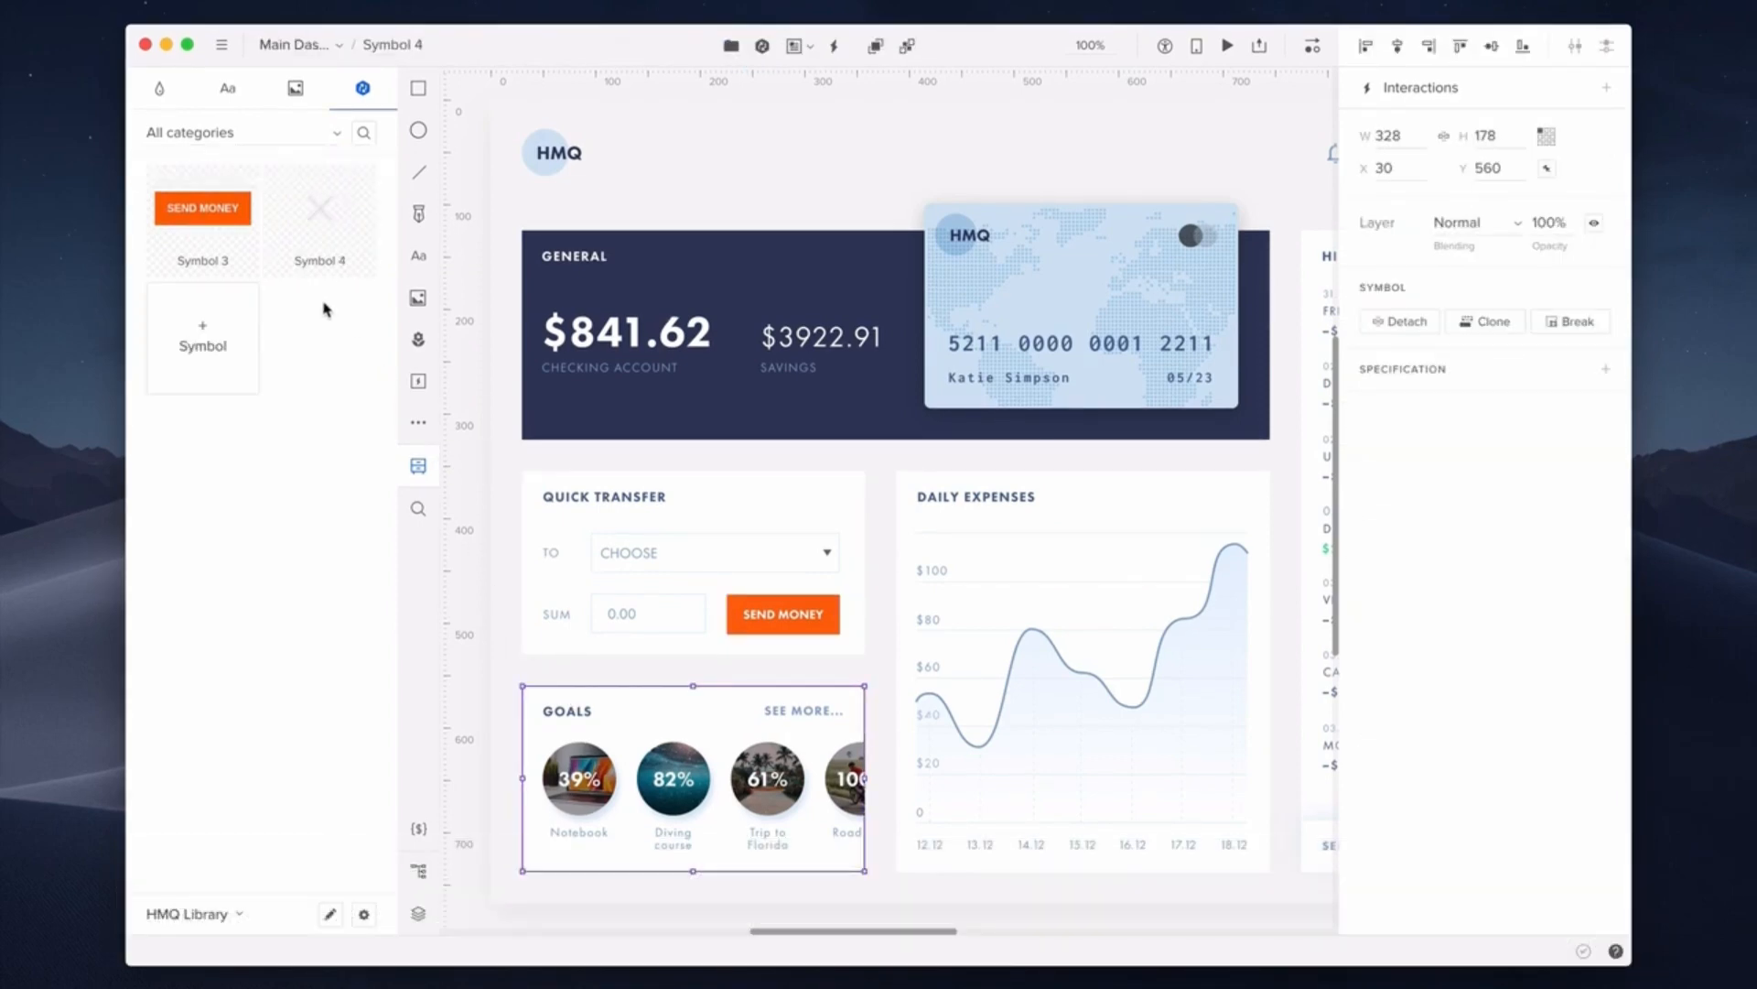
click(923, 499)
click(250, 346)
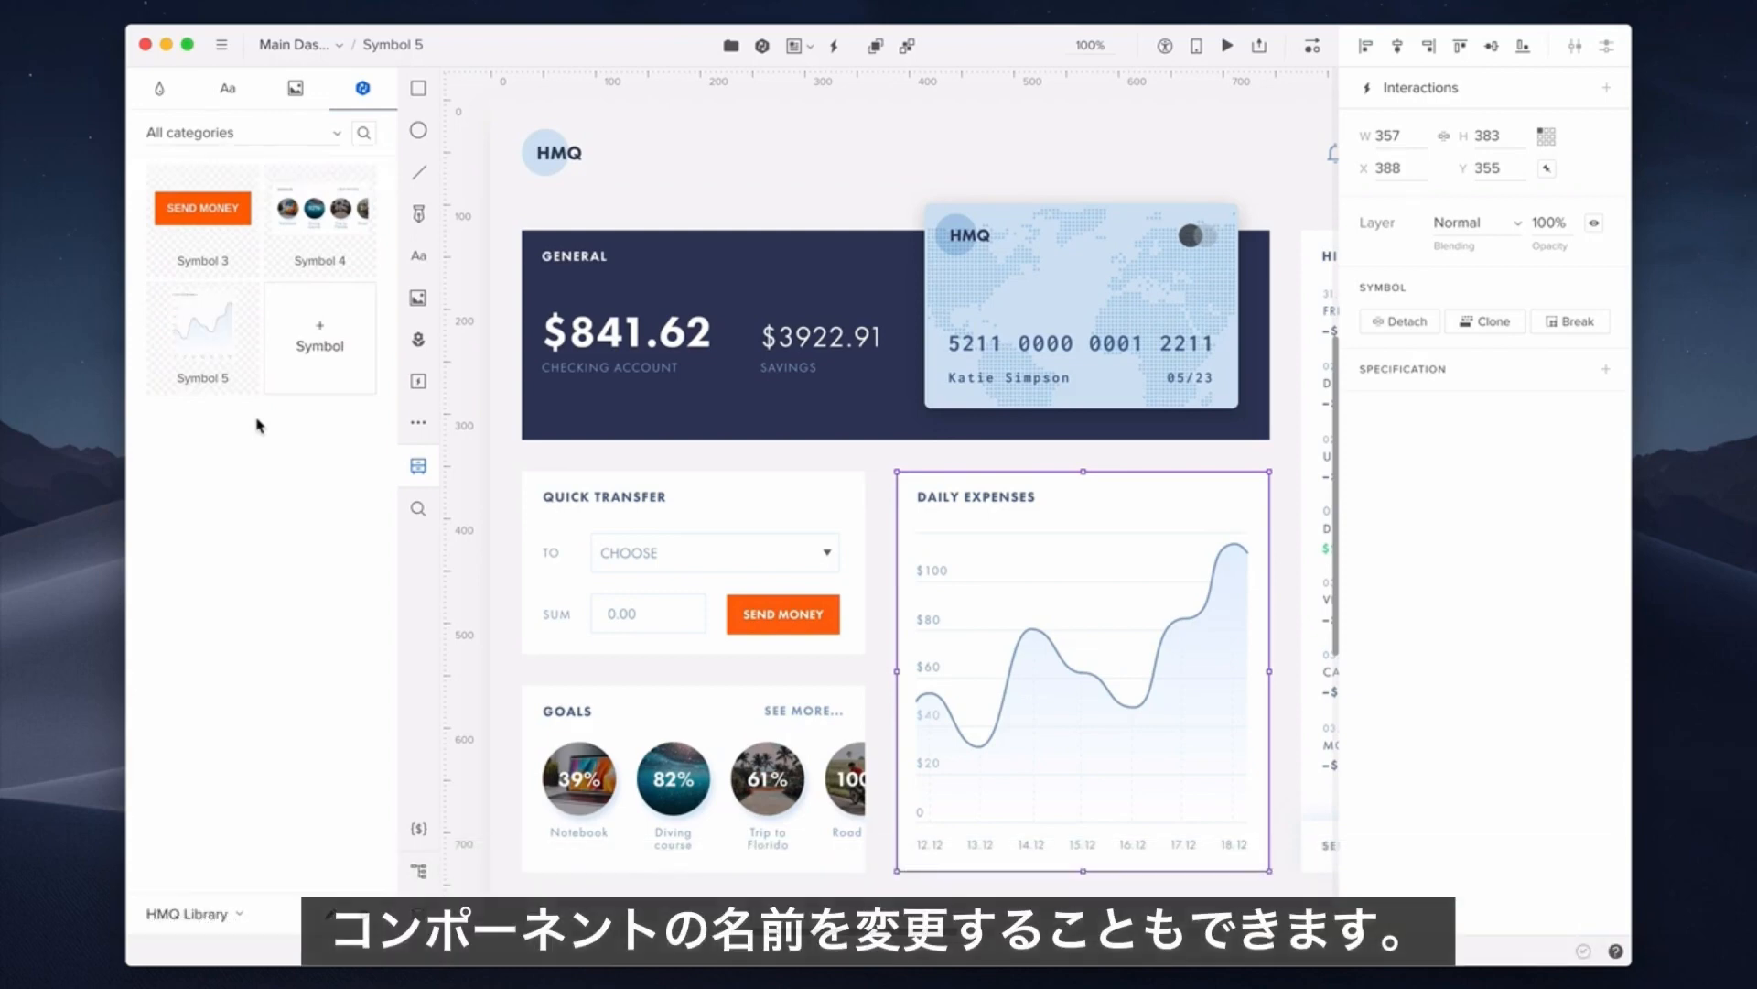
Step: Rename the three library symbols: the SEND MONEY one "button", the GOALS one "goals" and the DAILY EXPENSES one "chart"
double_click(187, 259)
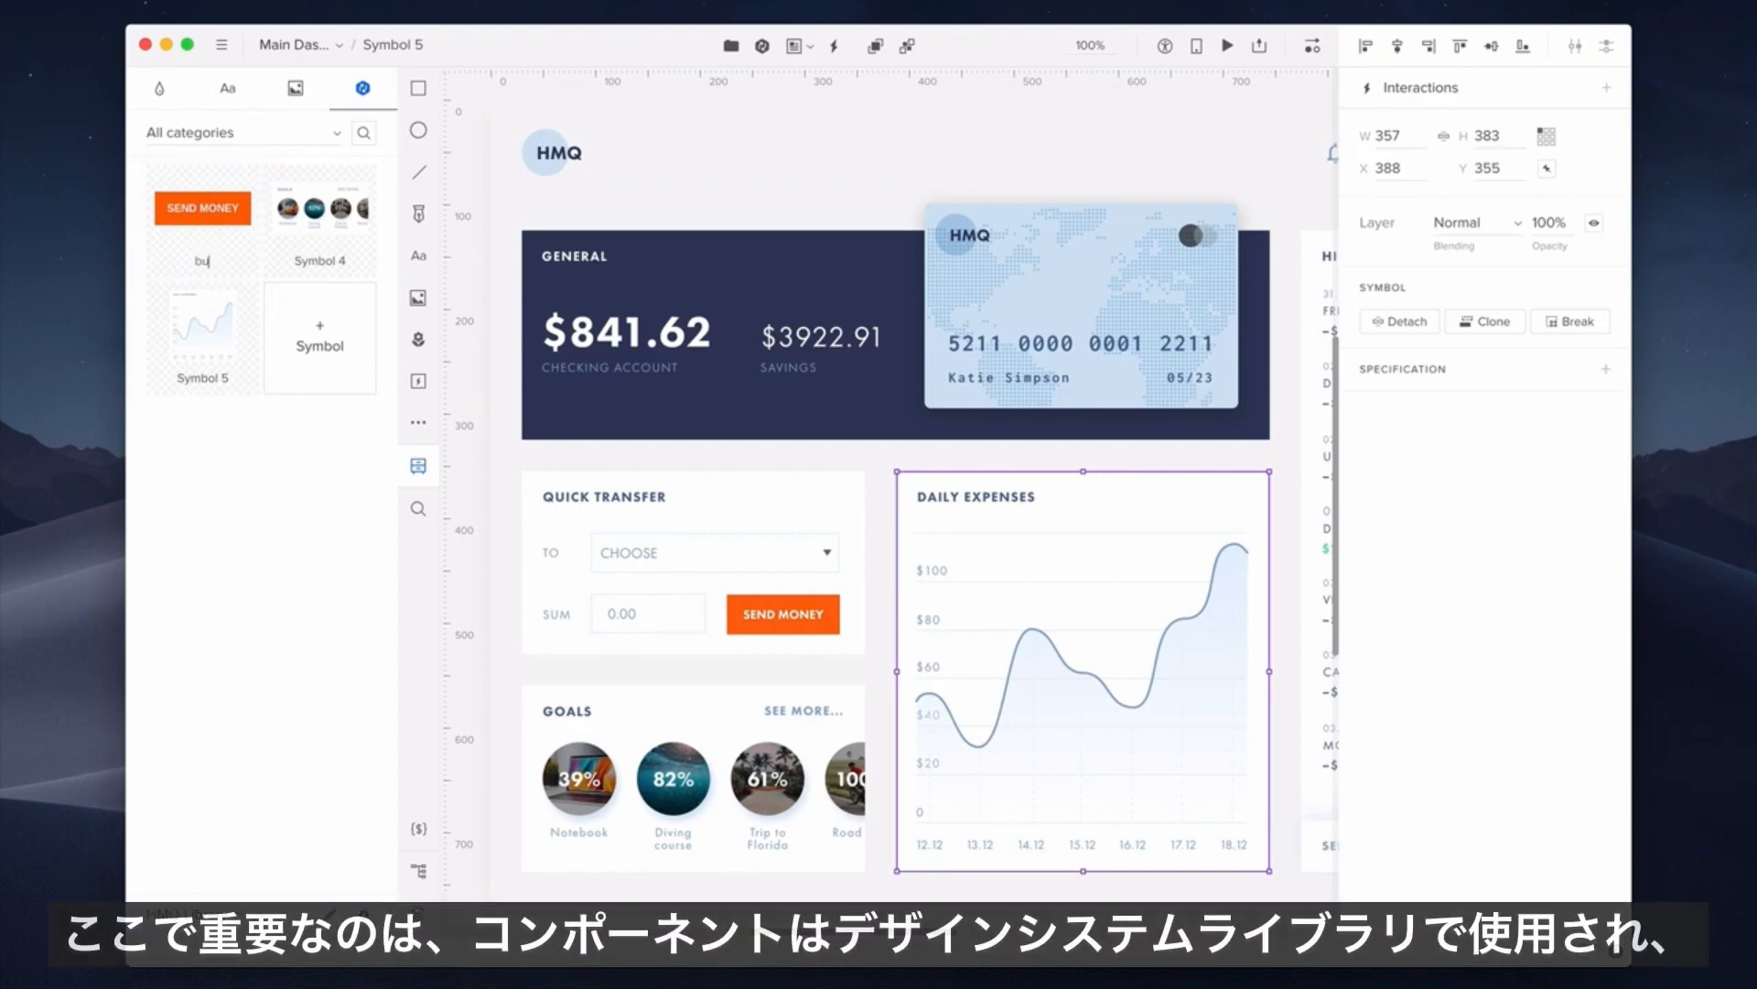
text(button)
key(Return)
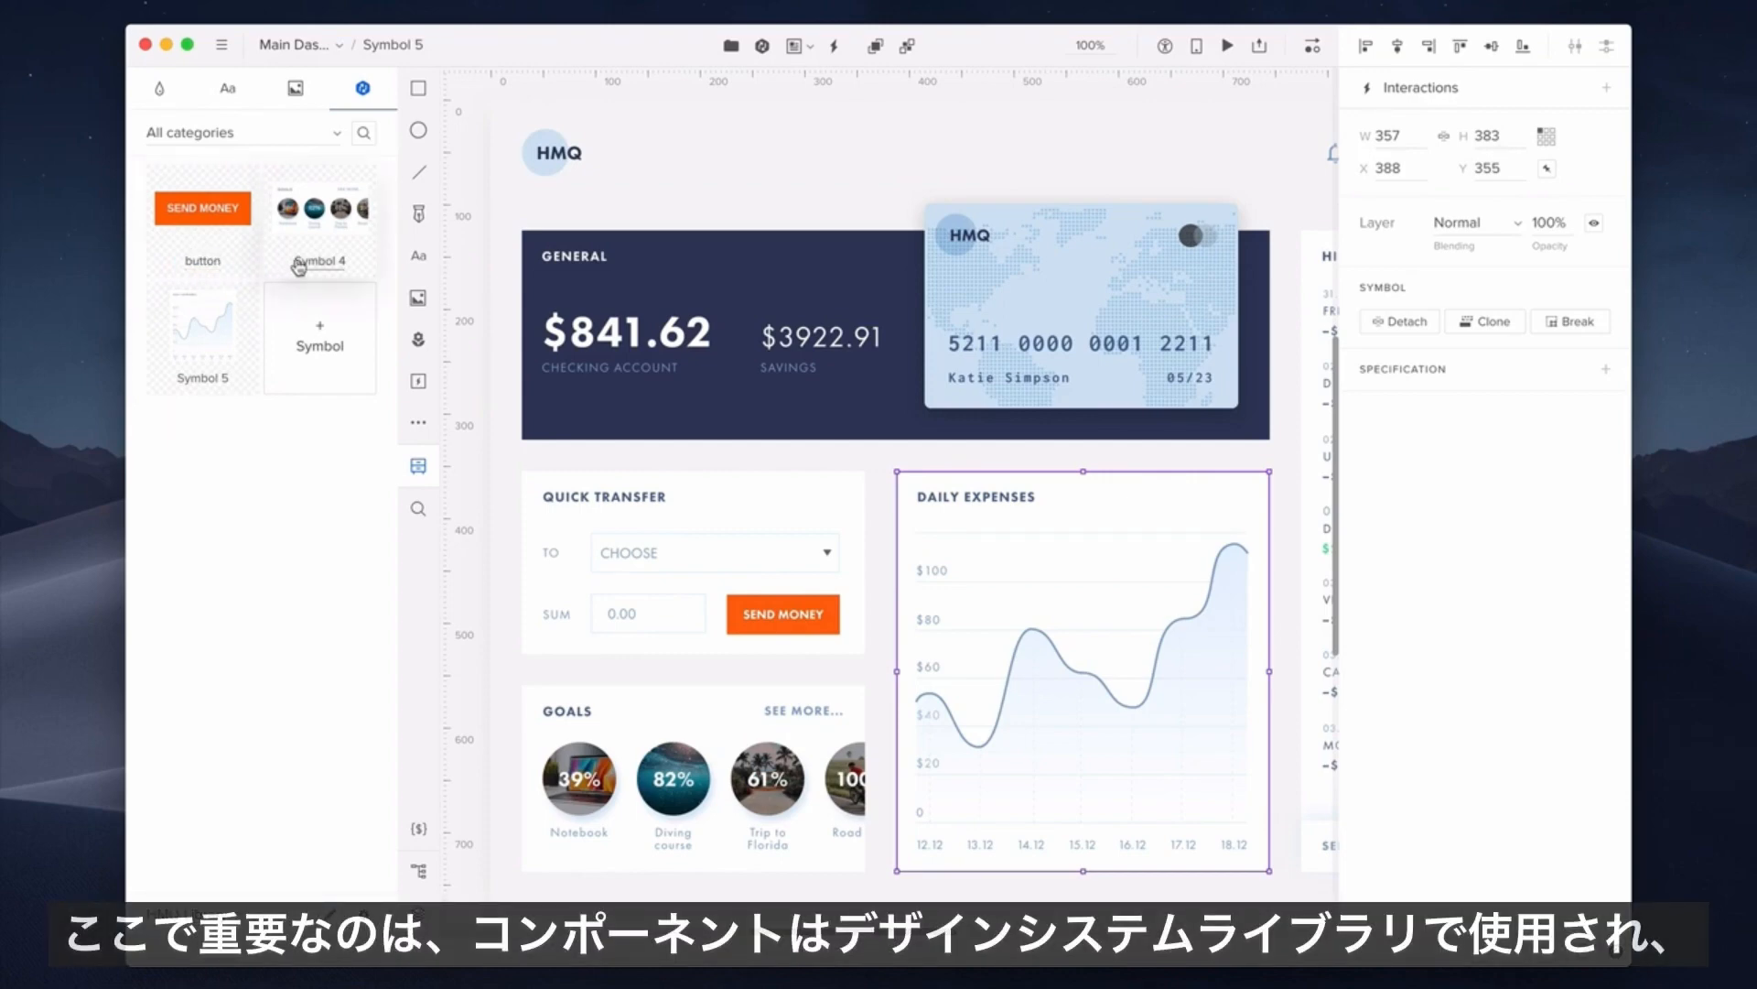
double_click(319, 259)
text(goals)
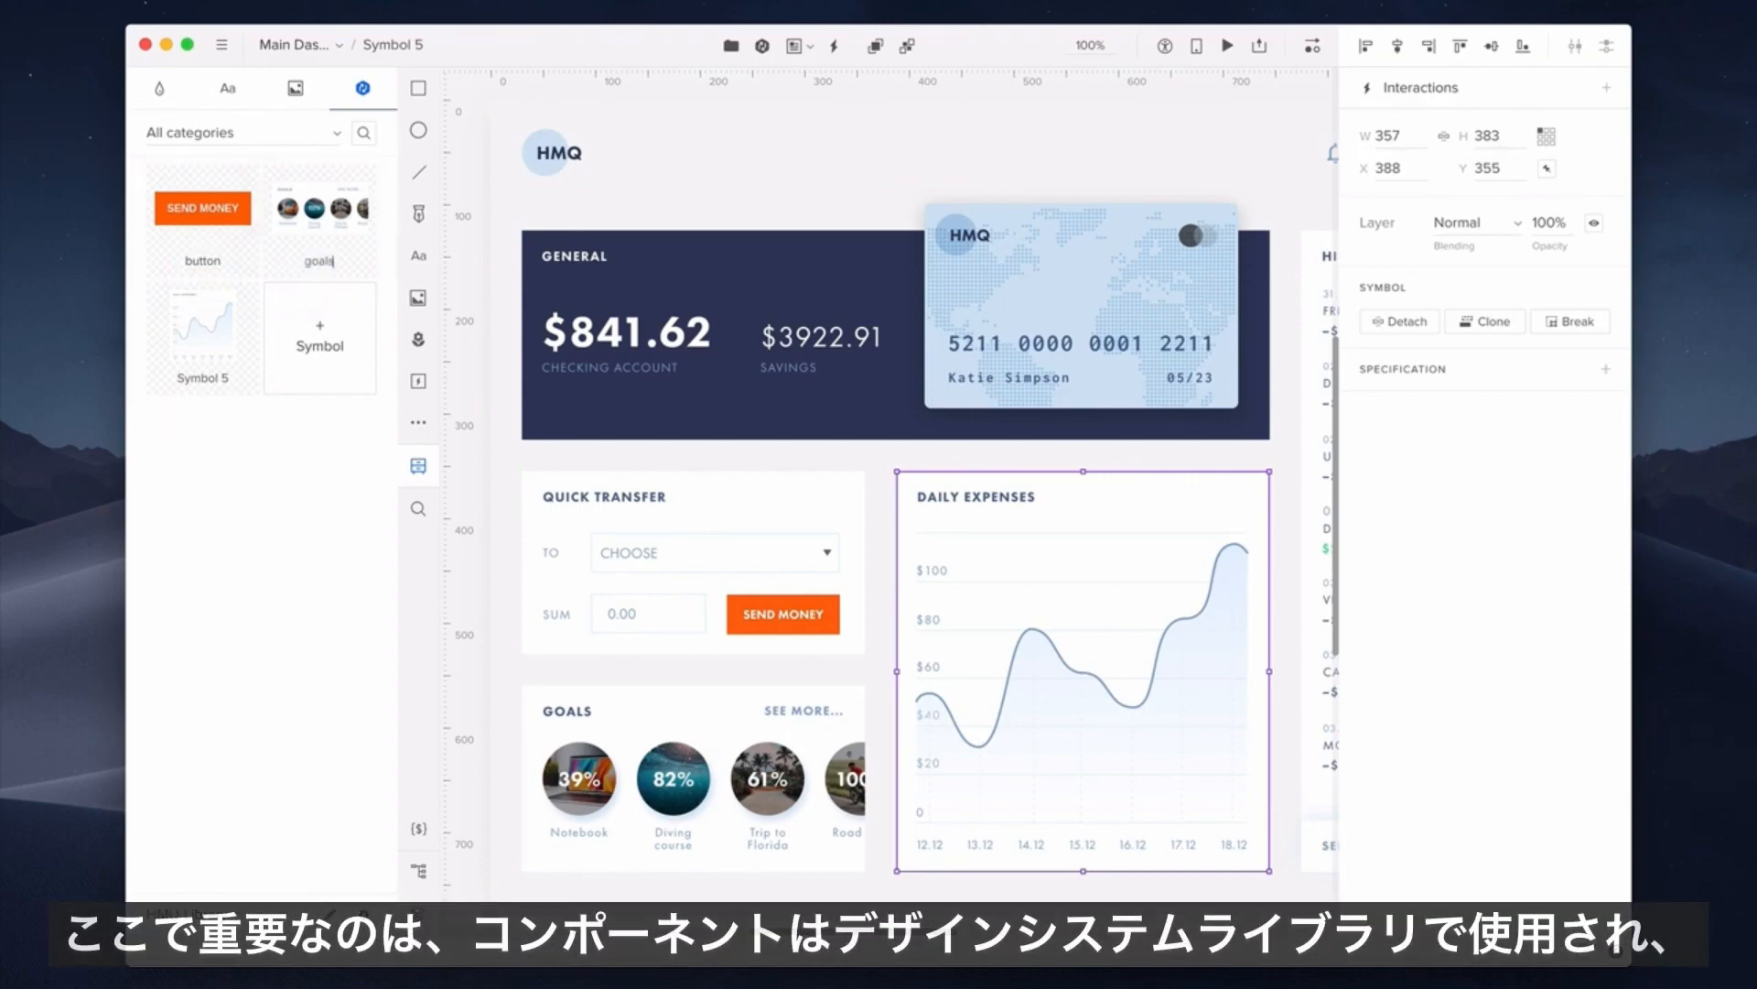
key(Return)
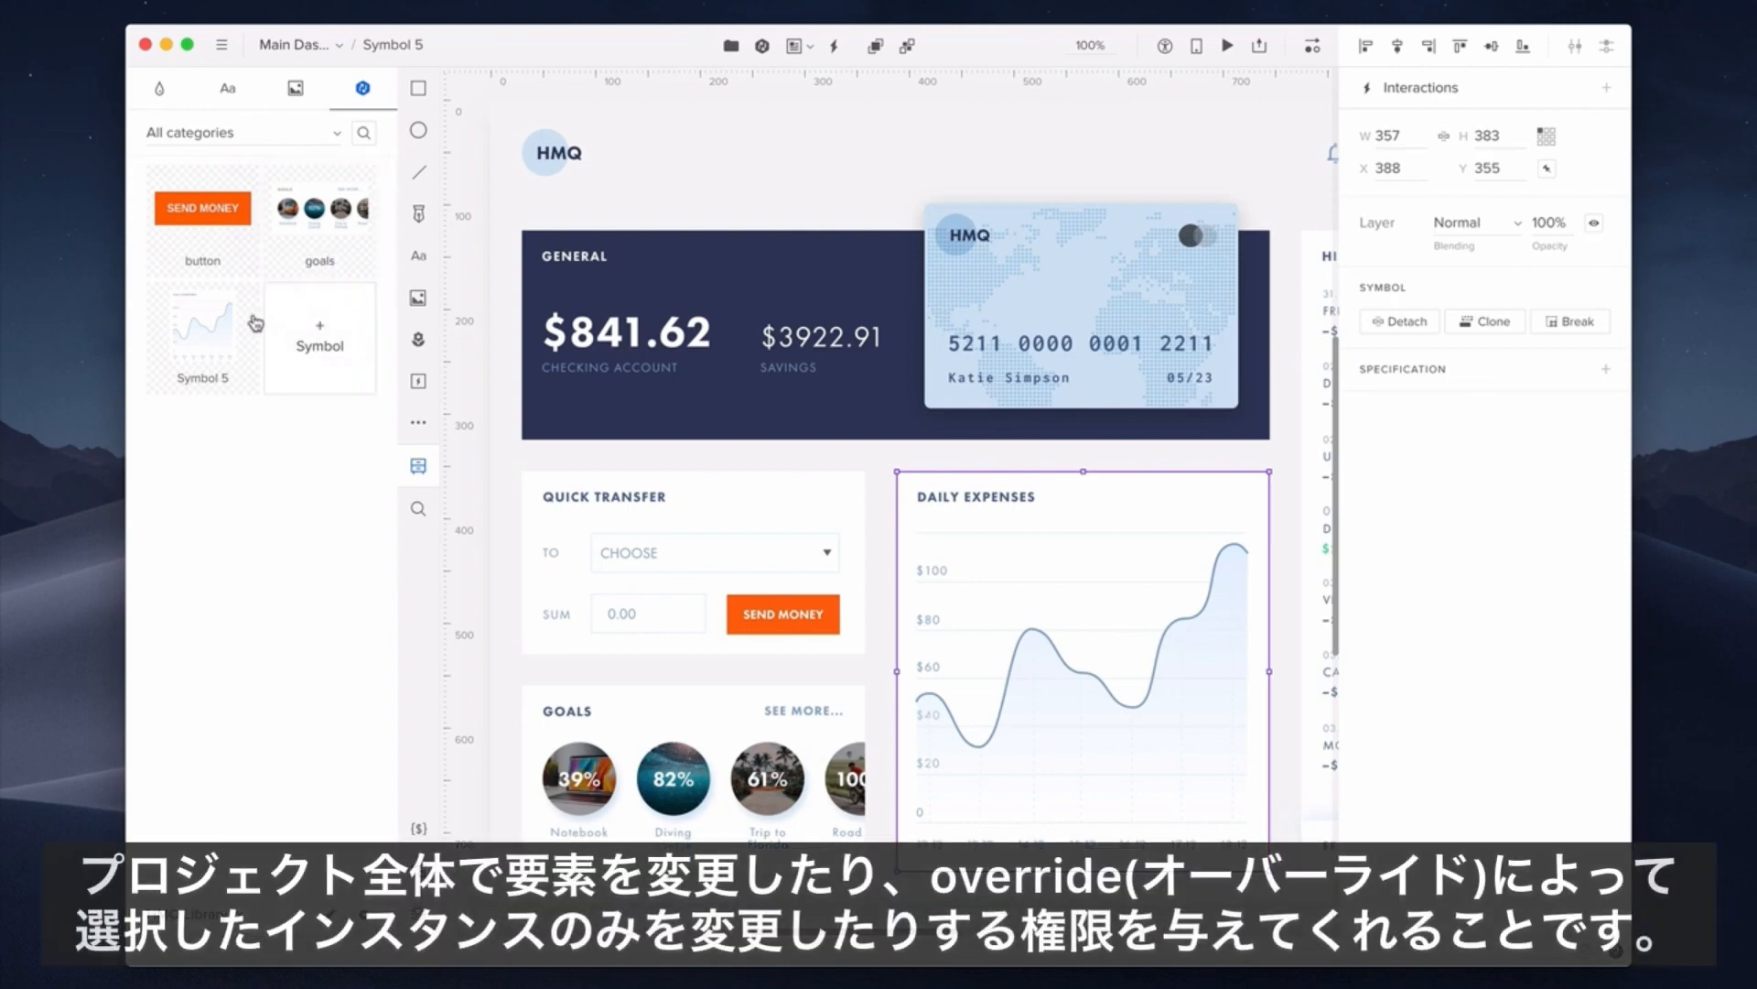
double_click(202, 377)
text(chart)
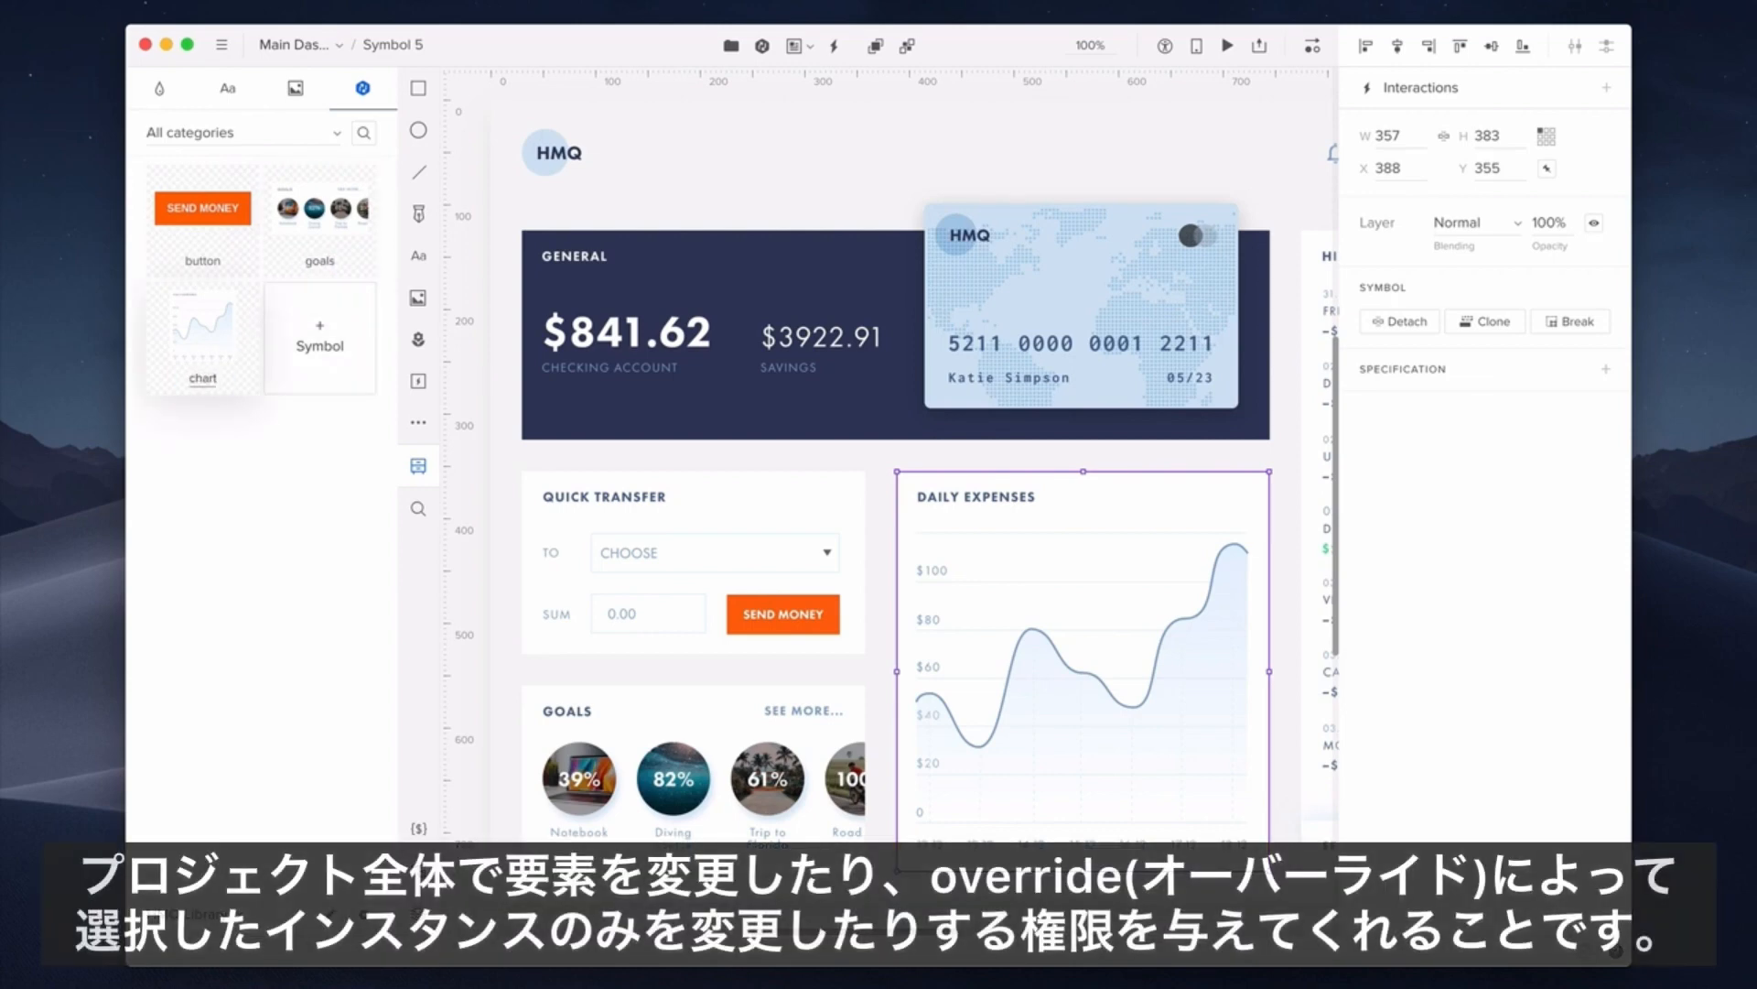
key(Return)
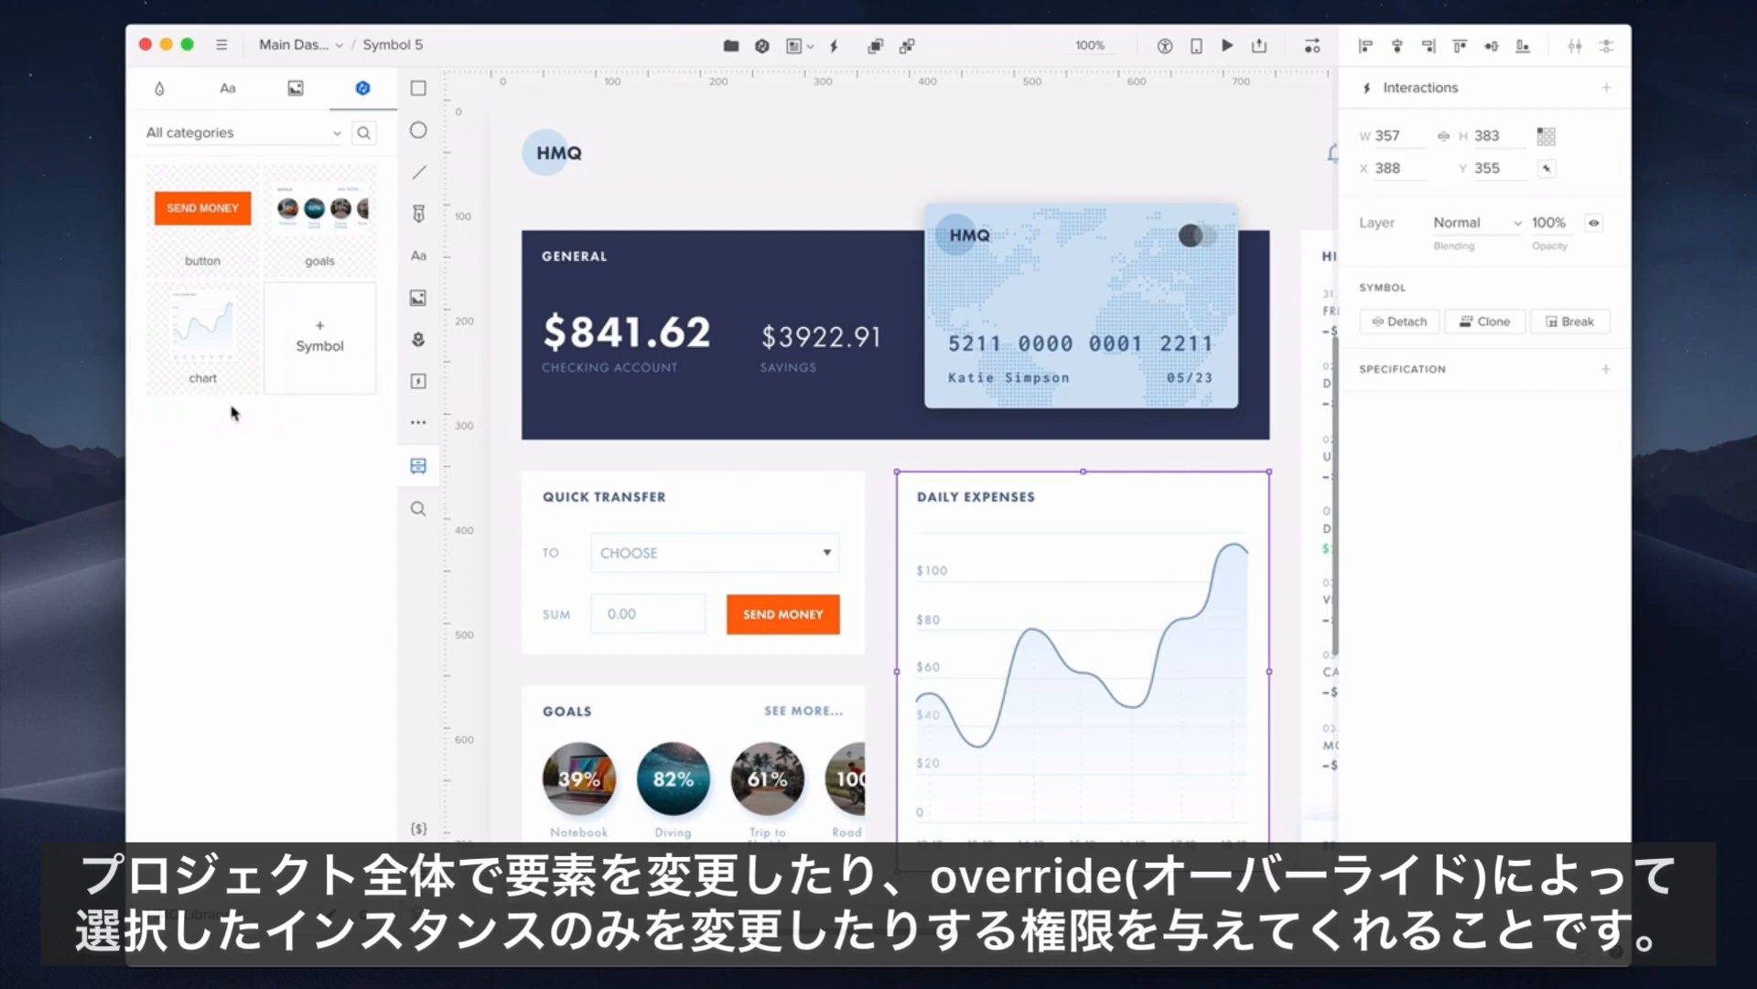
Step: Place an instance of the button symbol on the canvas beside the HMQ logo and select it
click(463, 376)
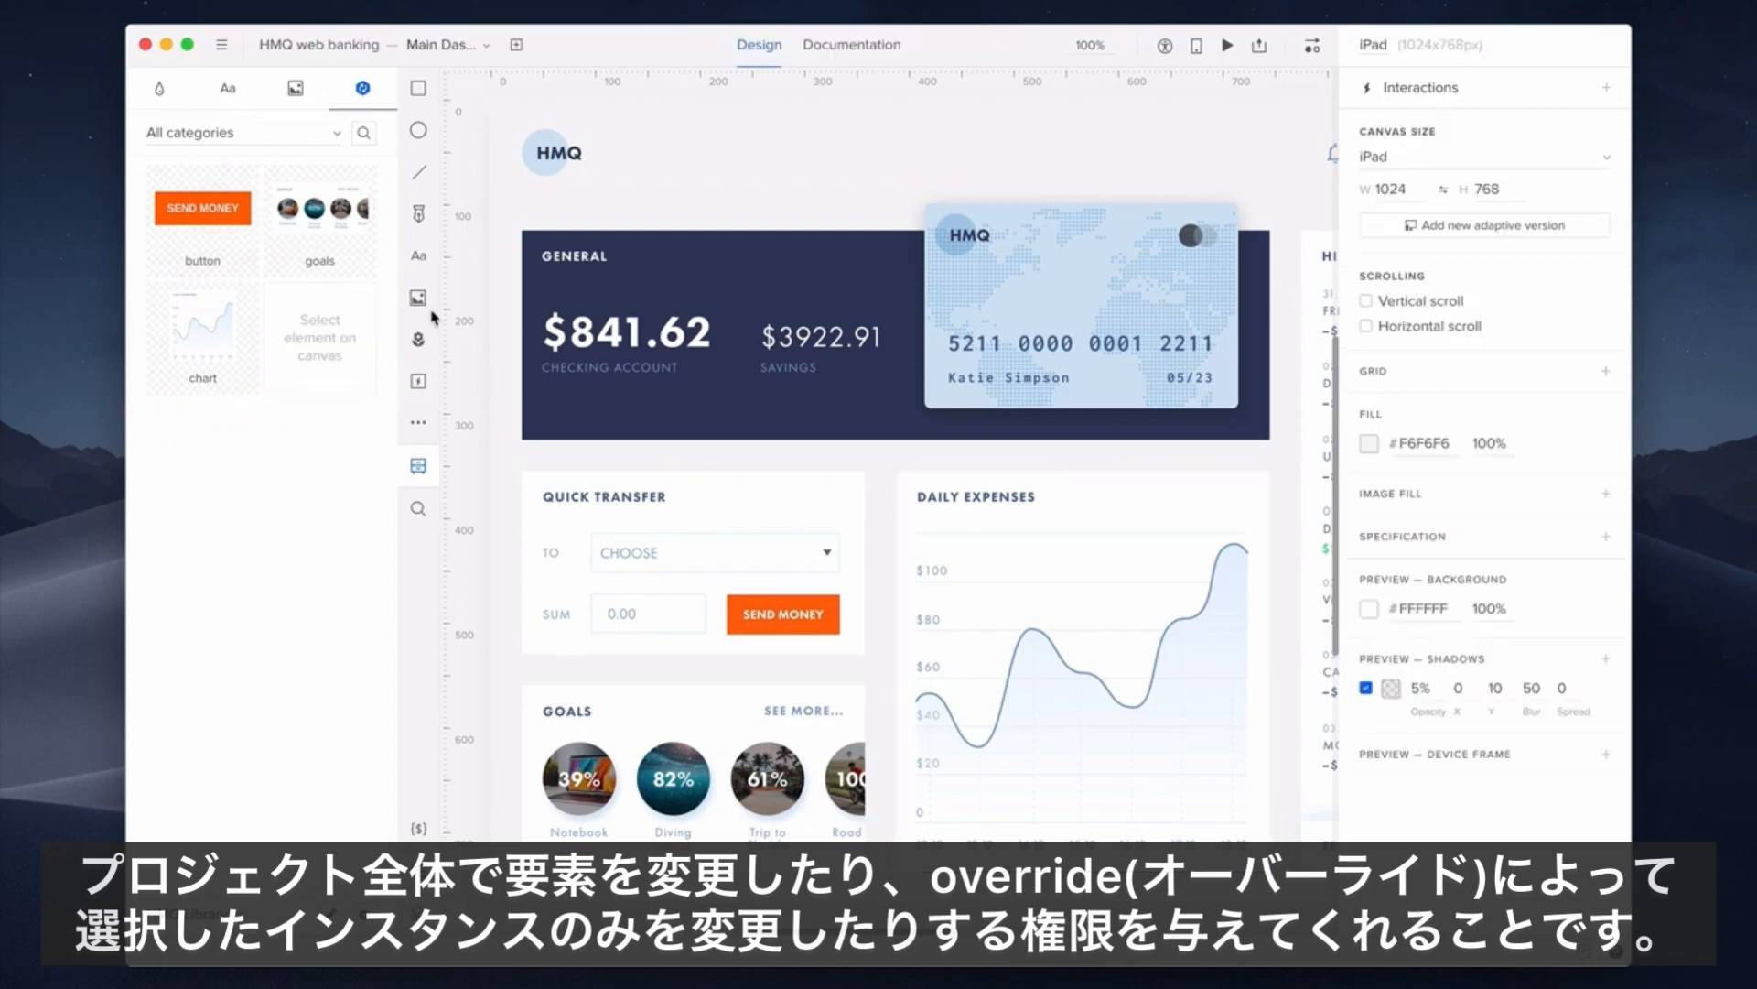
drag(238, 238, 720, 157)
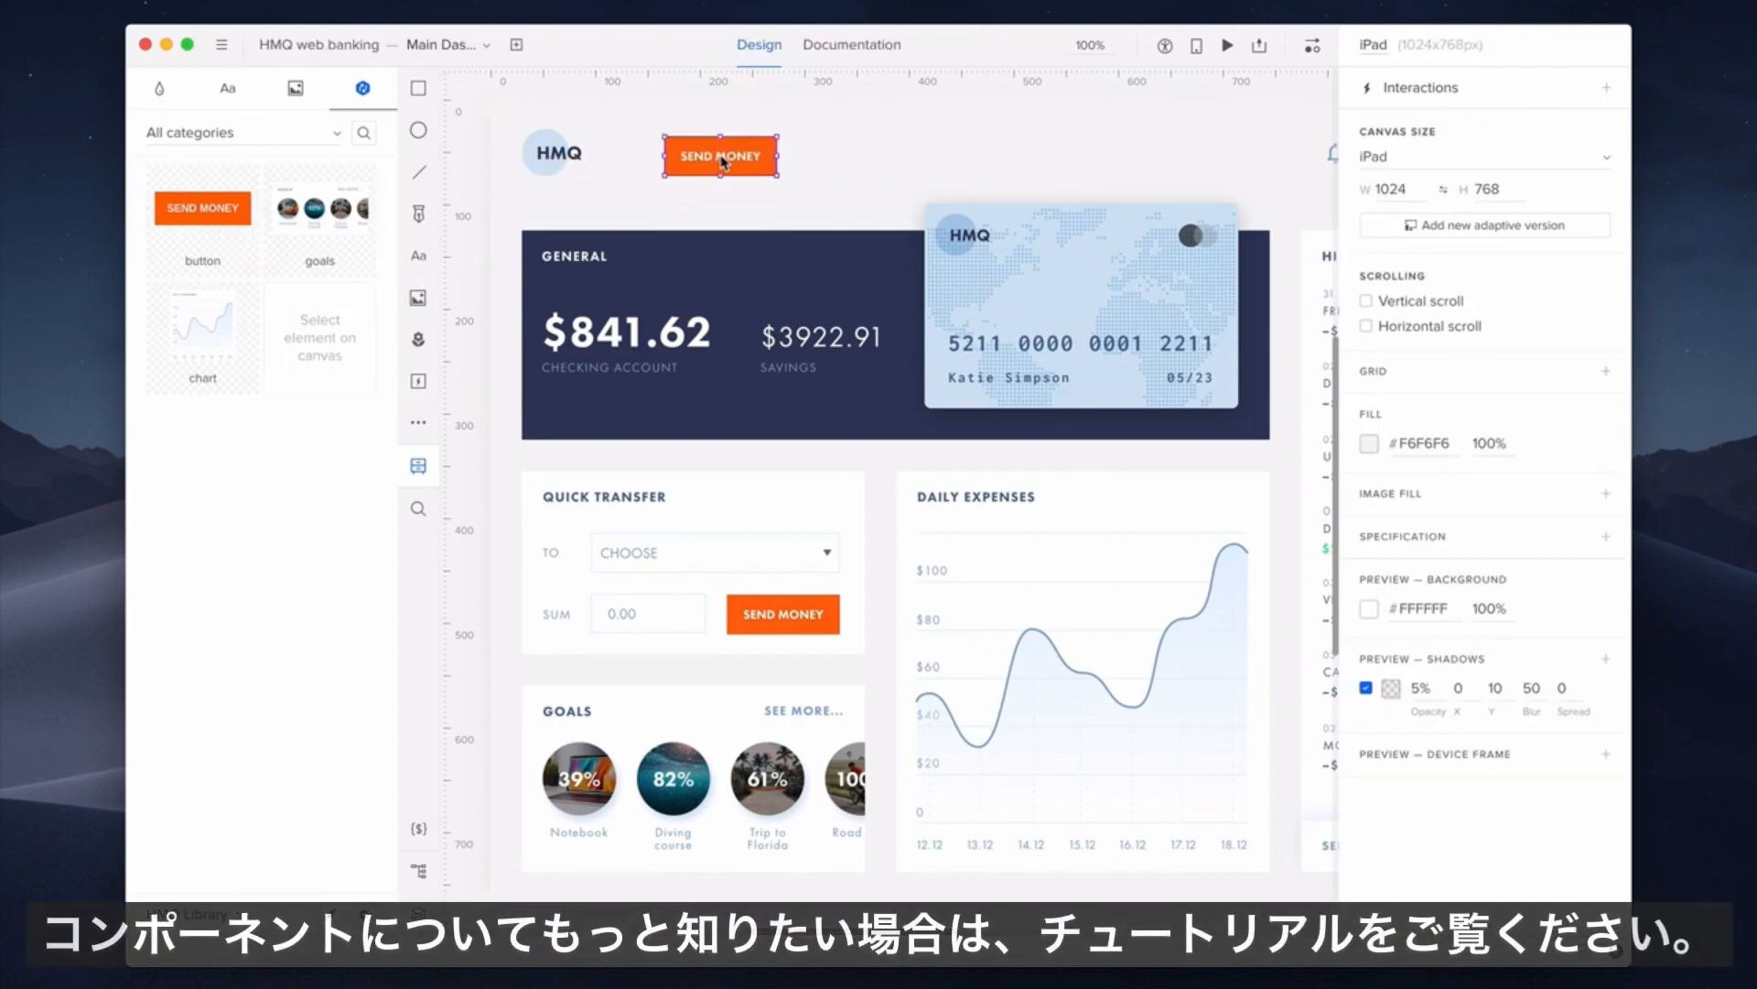
click(642, 207)
click(705, 169)
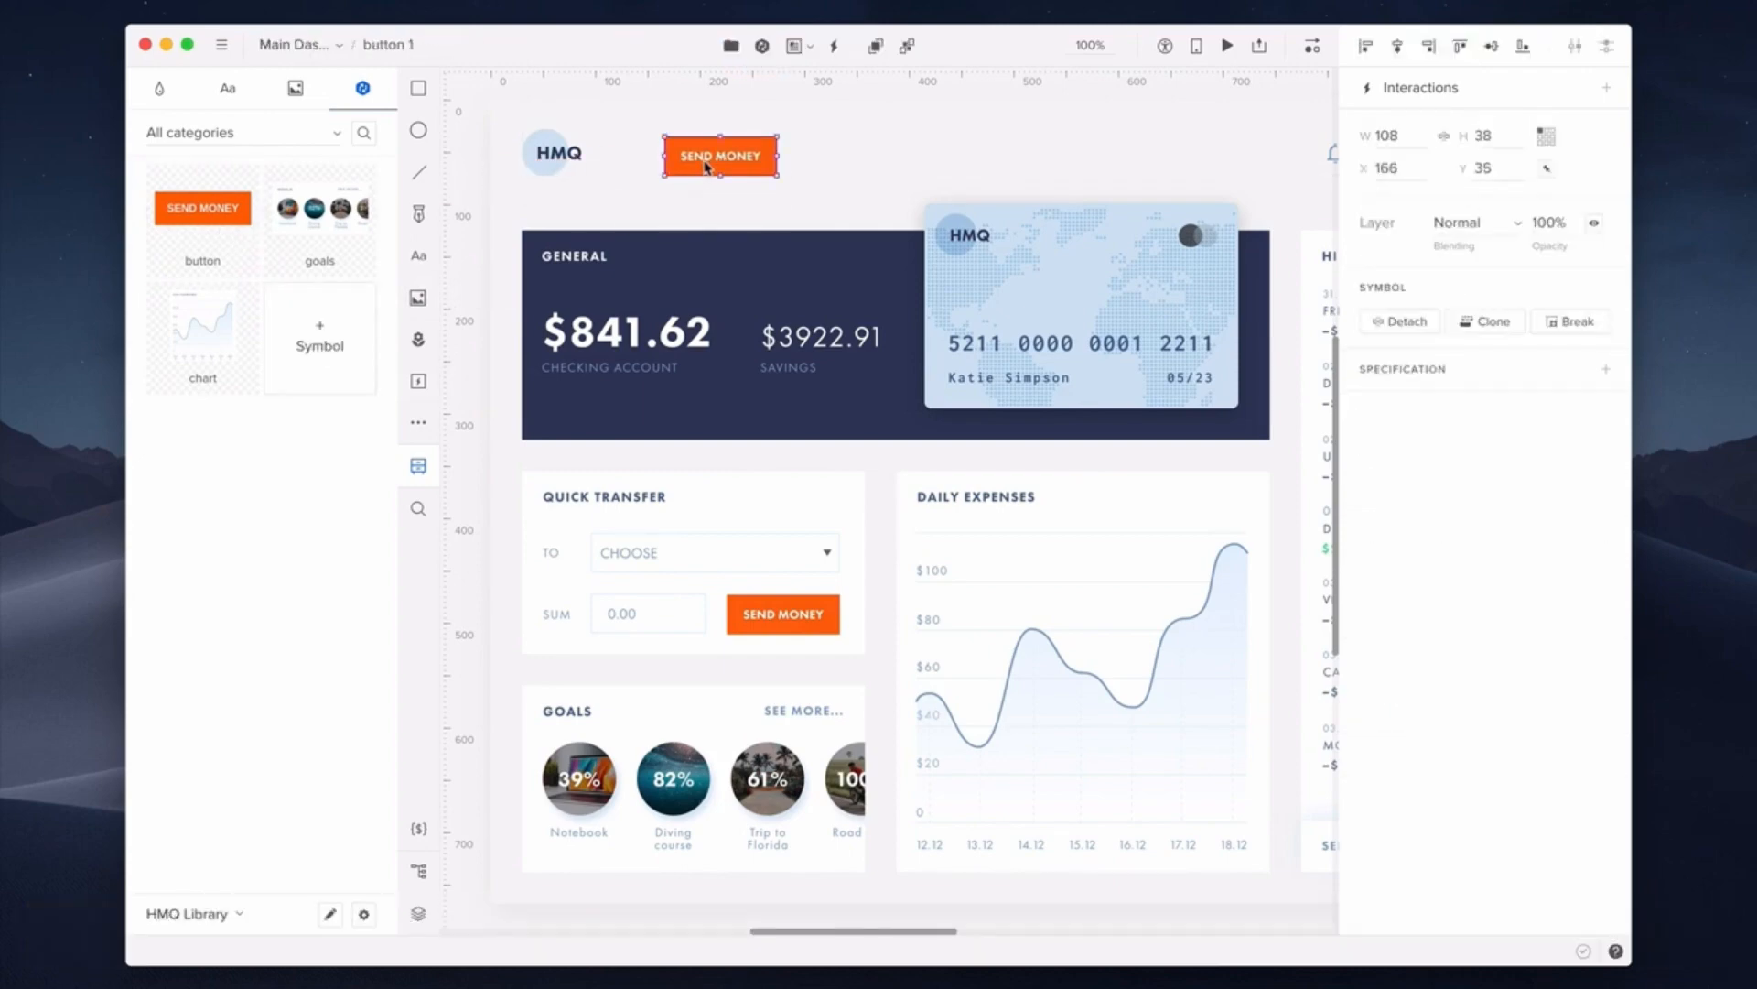
Step: Override the label of the button instance beside the HMQ logo with "EXECUTE" and delete that instance
double_click(706, 167)
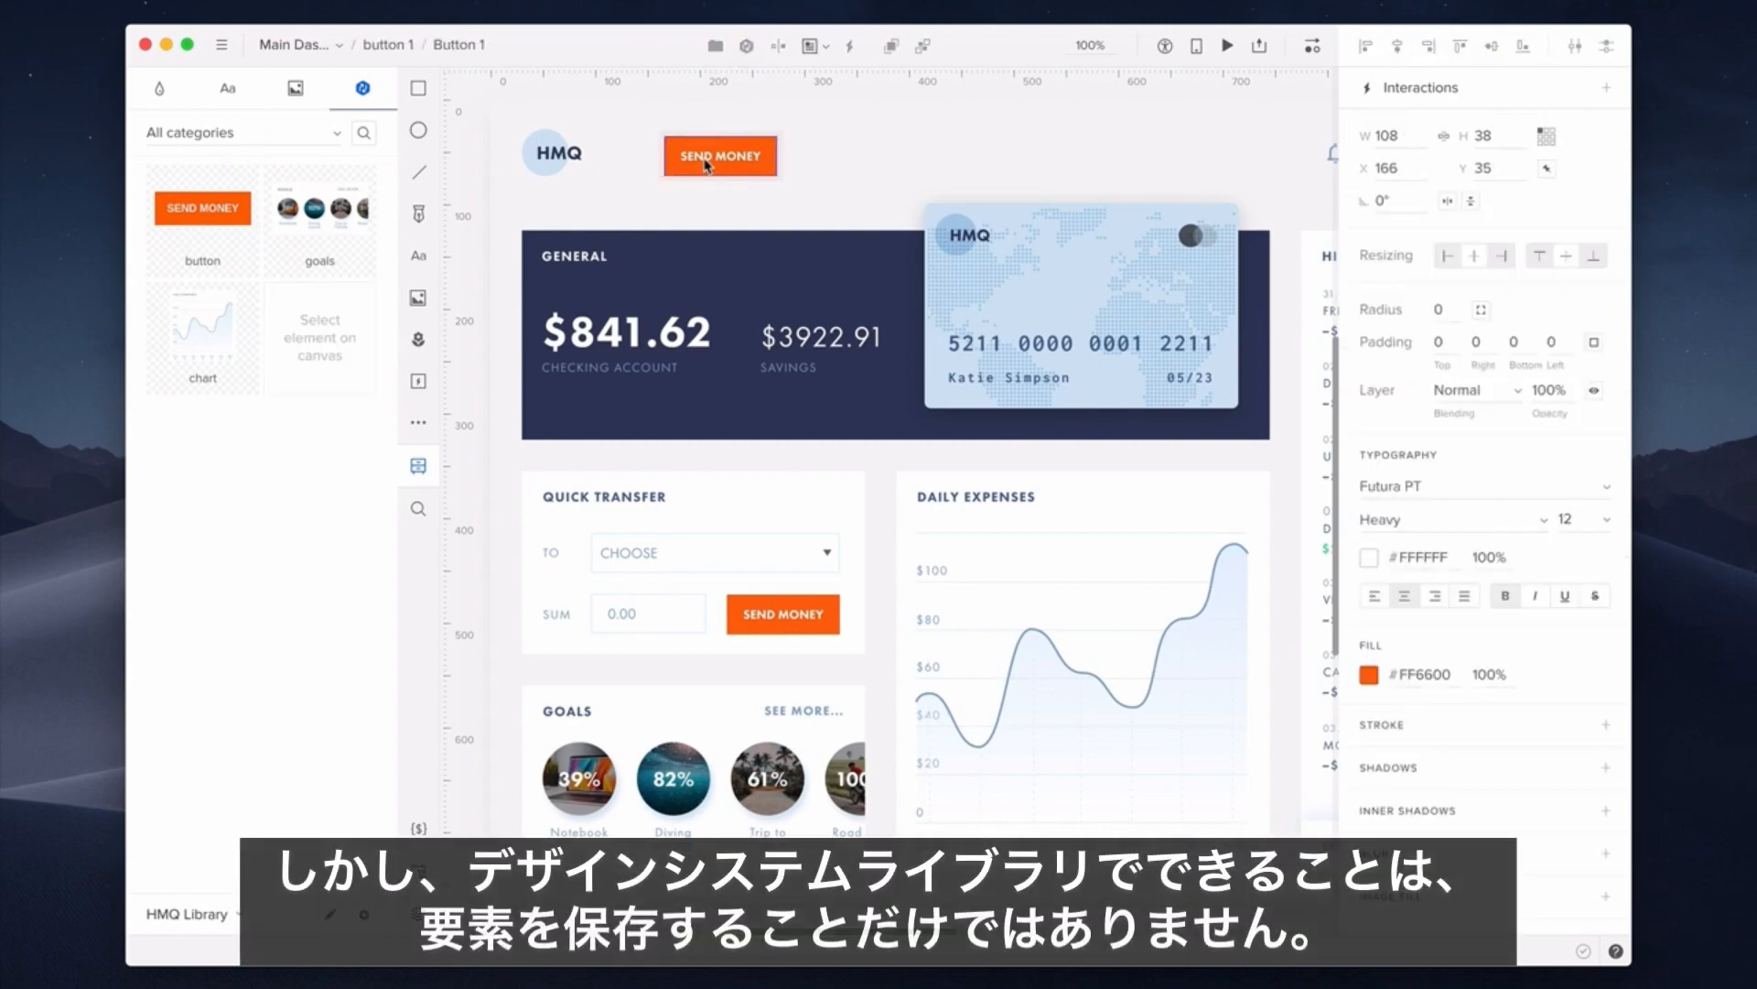
key(super+a)
text(EXECUTE)
key(Escape)
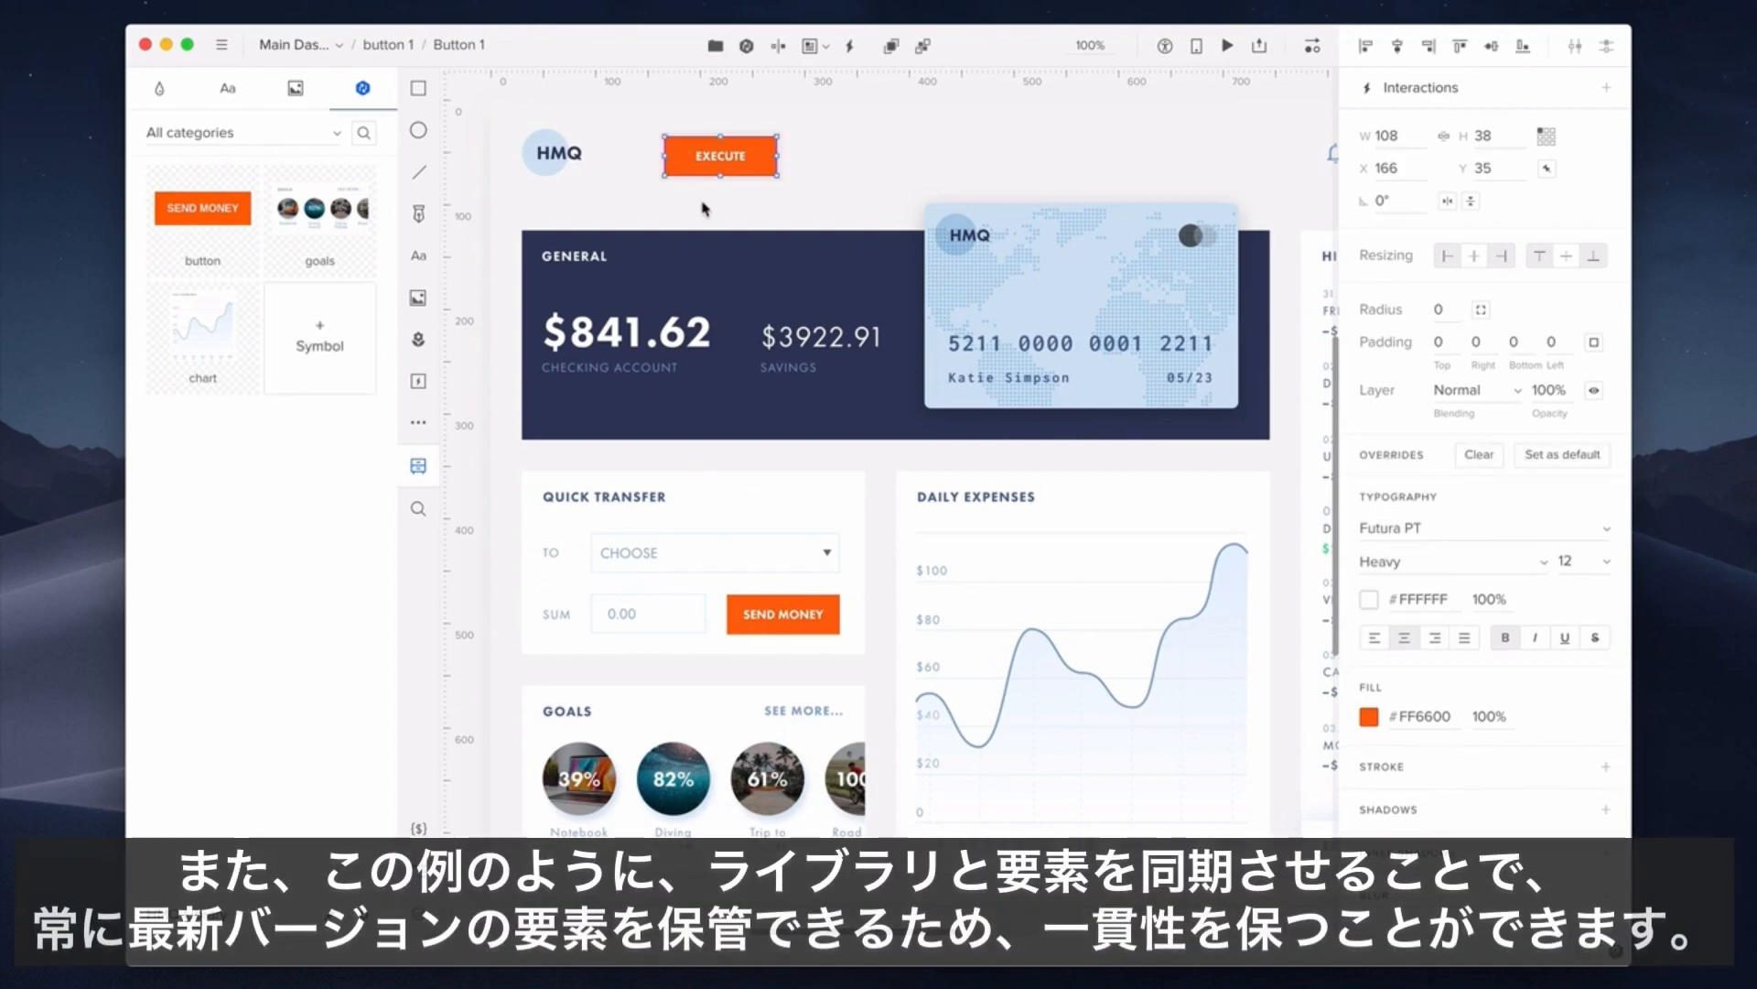
key(Delete)
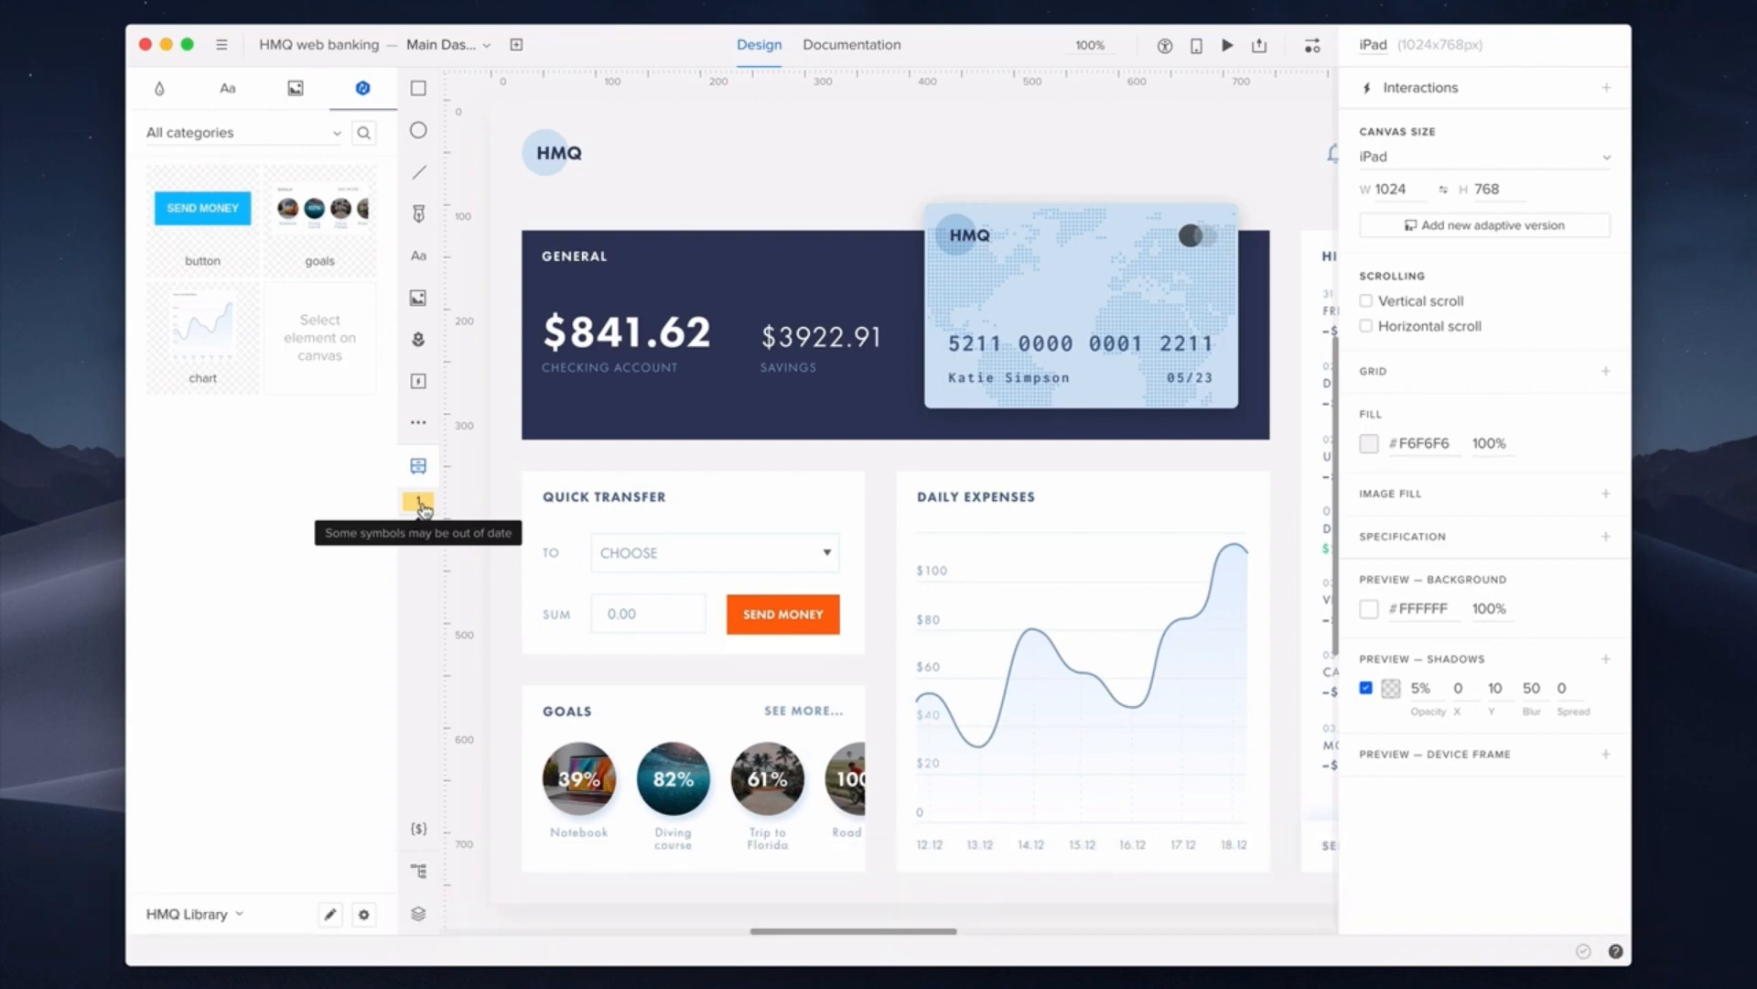
Step: Update the out-of-date SEND MONEY button symbol in this prototype to the light blue library version
click(420, 505)
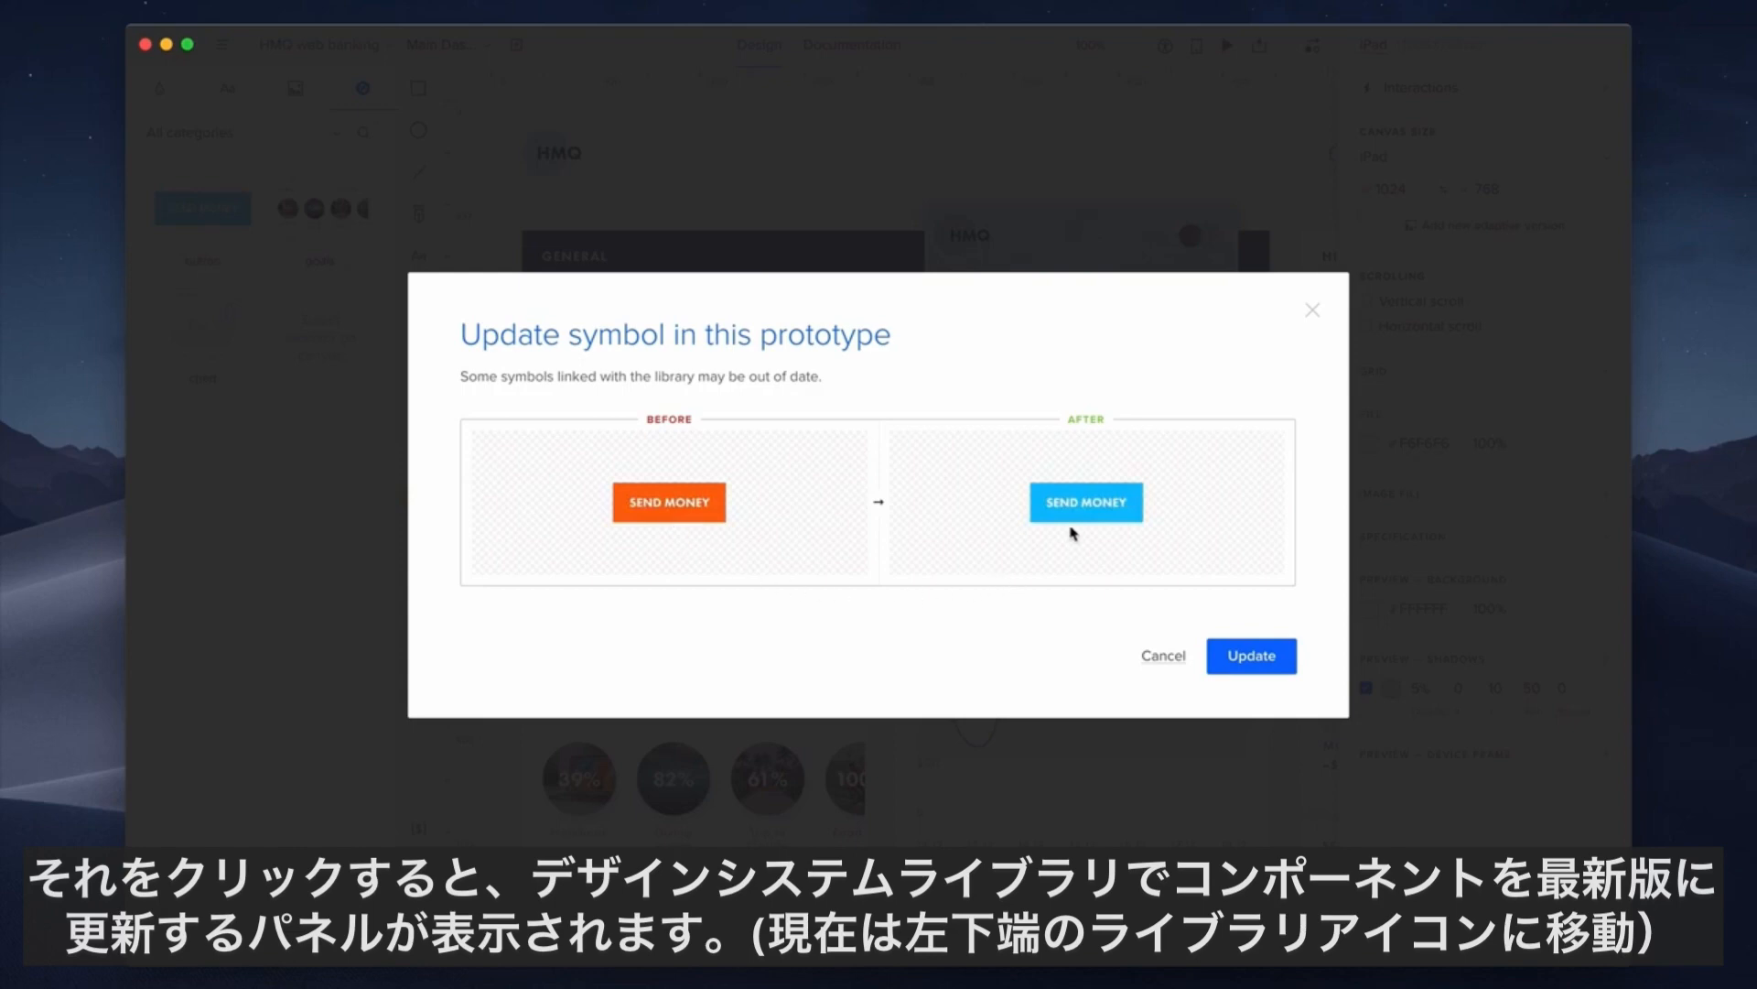
click(1244, 670)
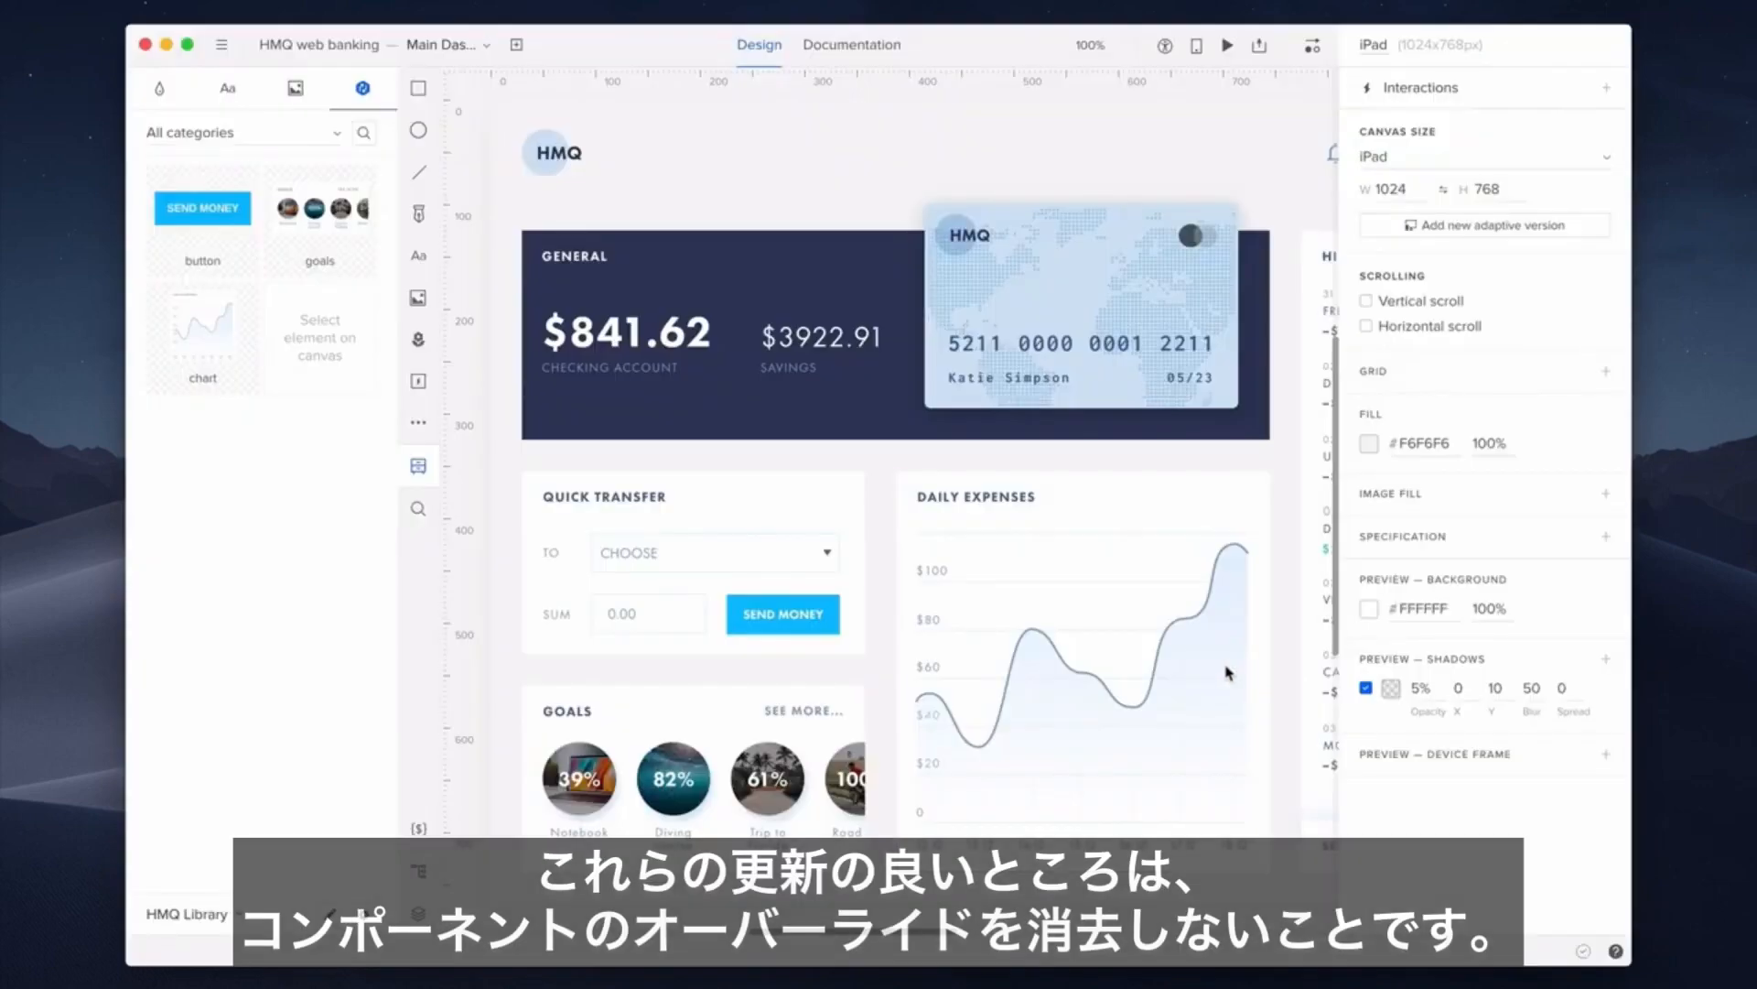
Step: Set the fill of the SEND MONEY button inside its symbol to the library color Dark Blue (#30395C)
click(835, 630)
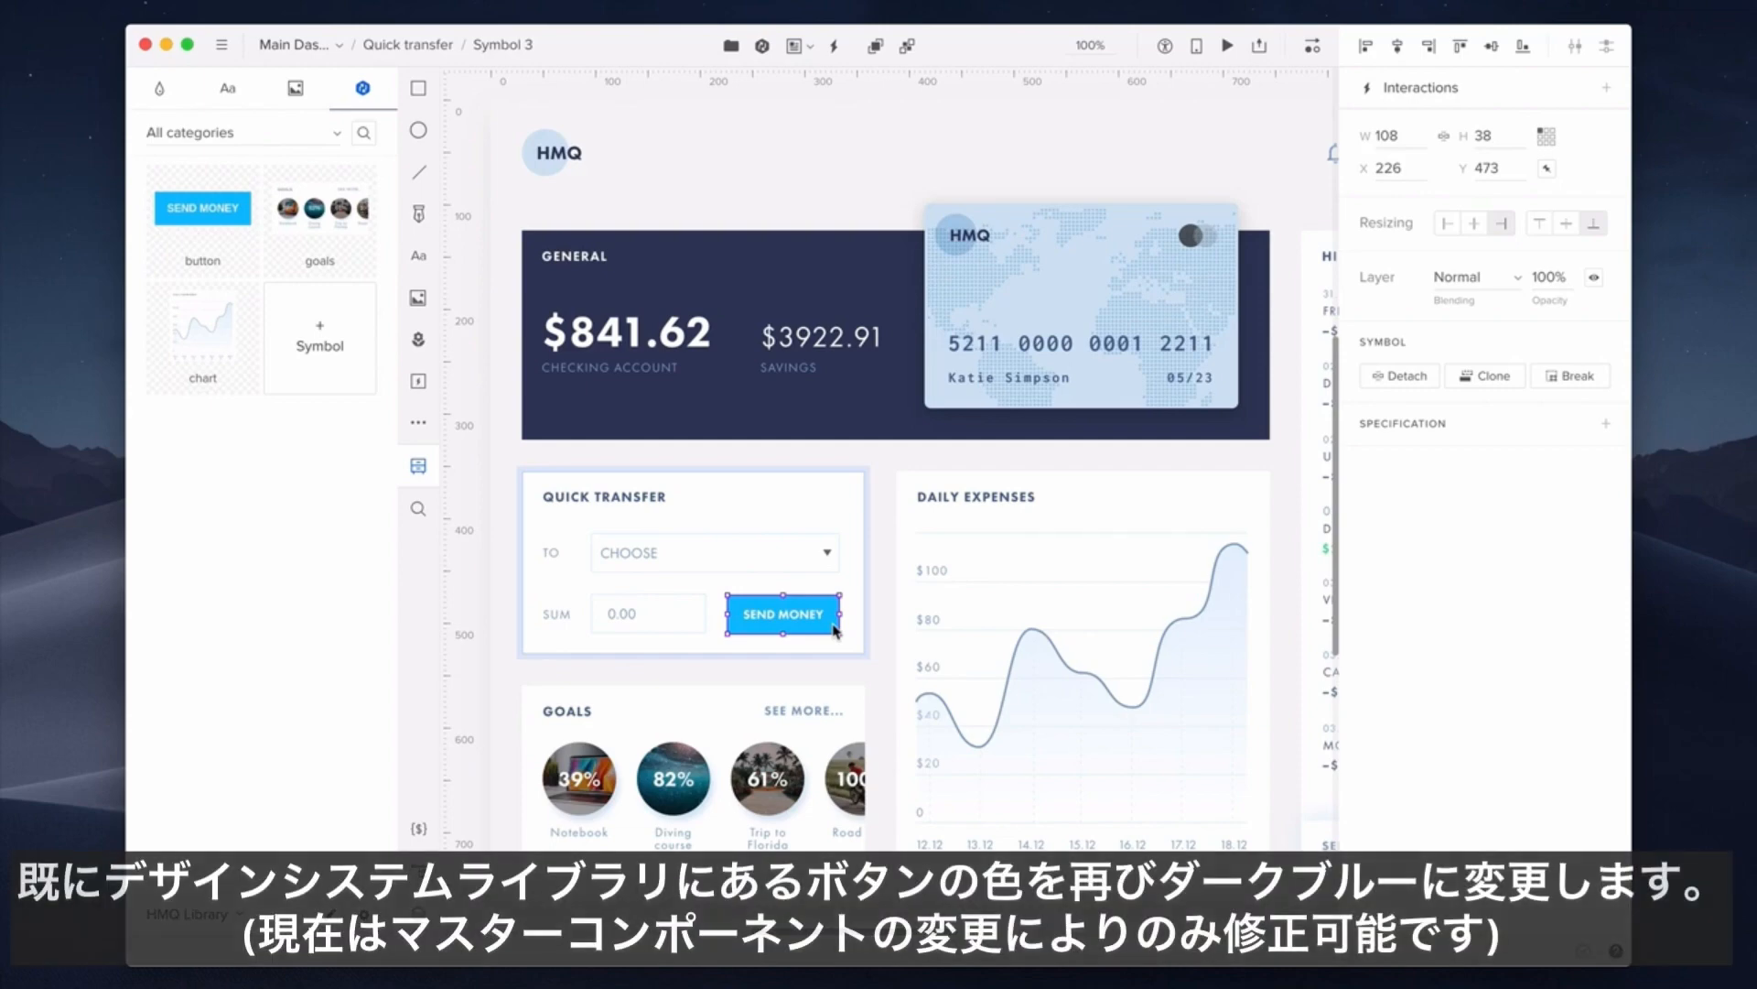
double_click(834, 630)
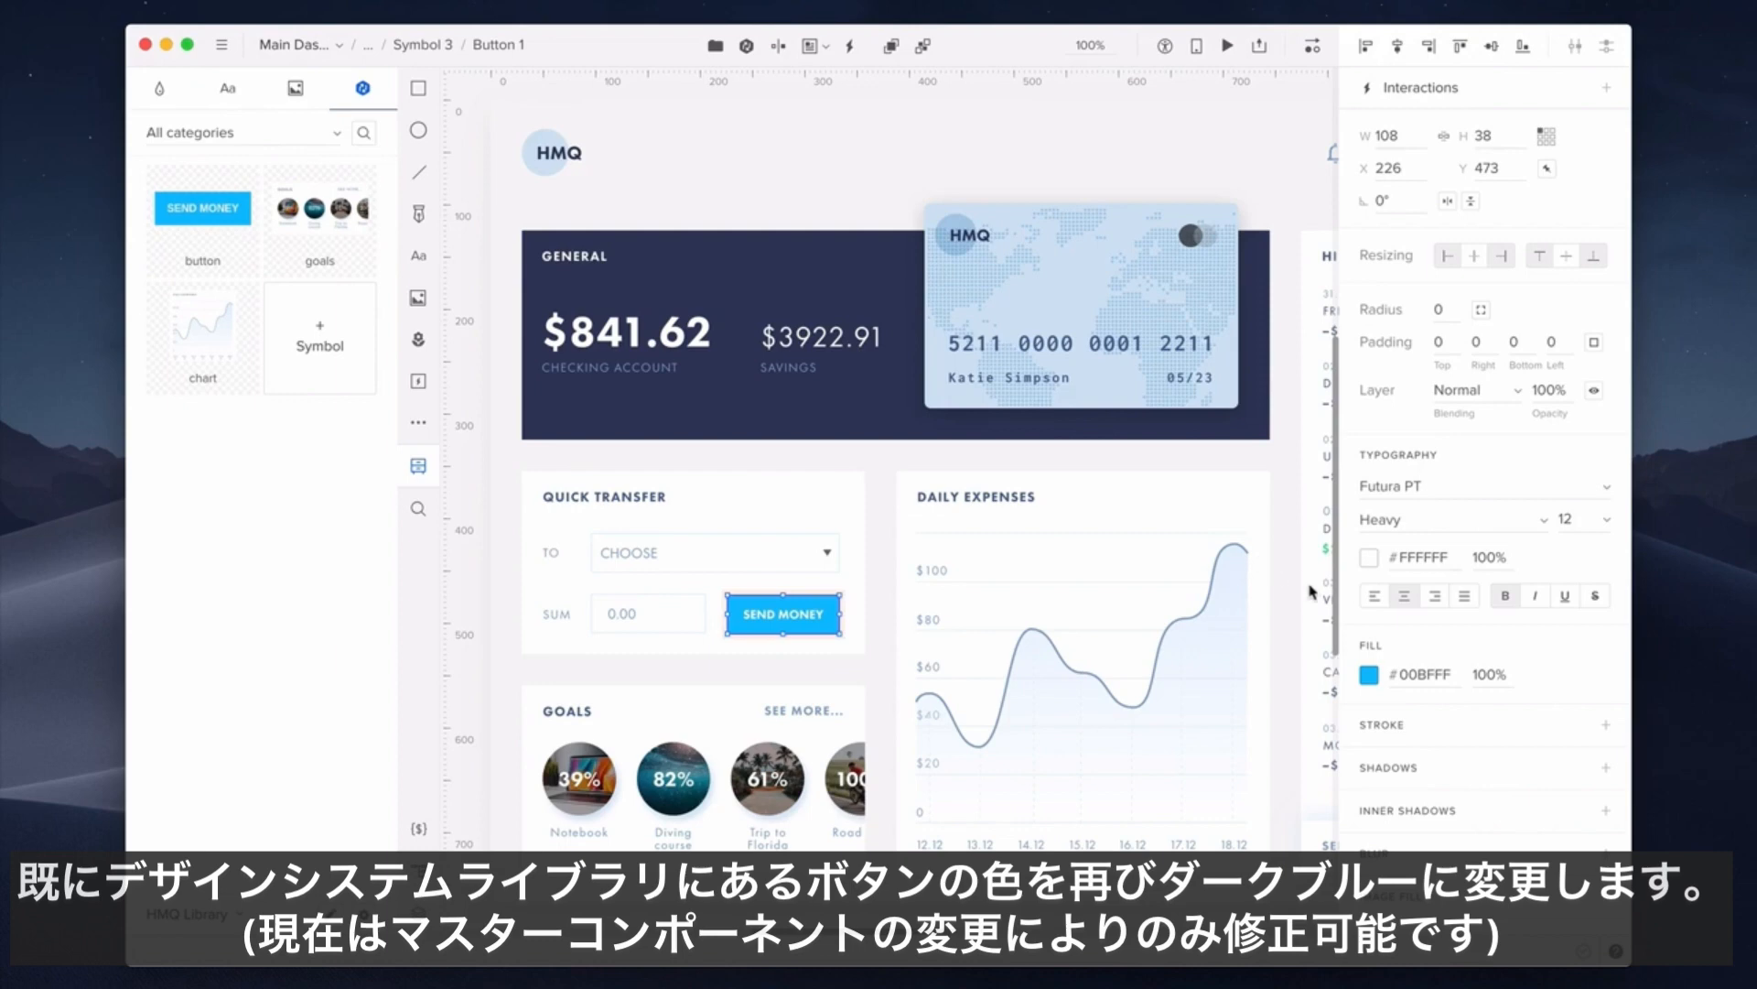
click(1369, 677)
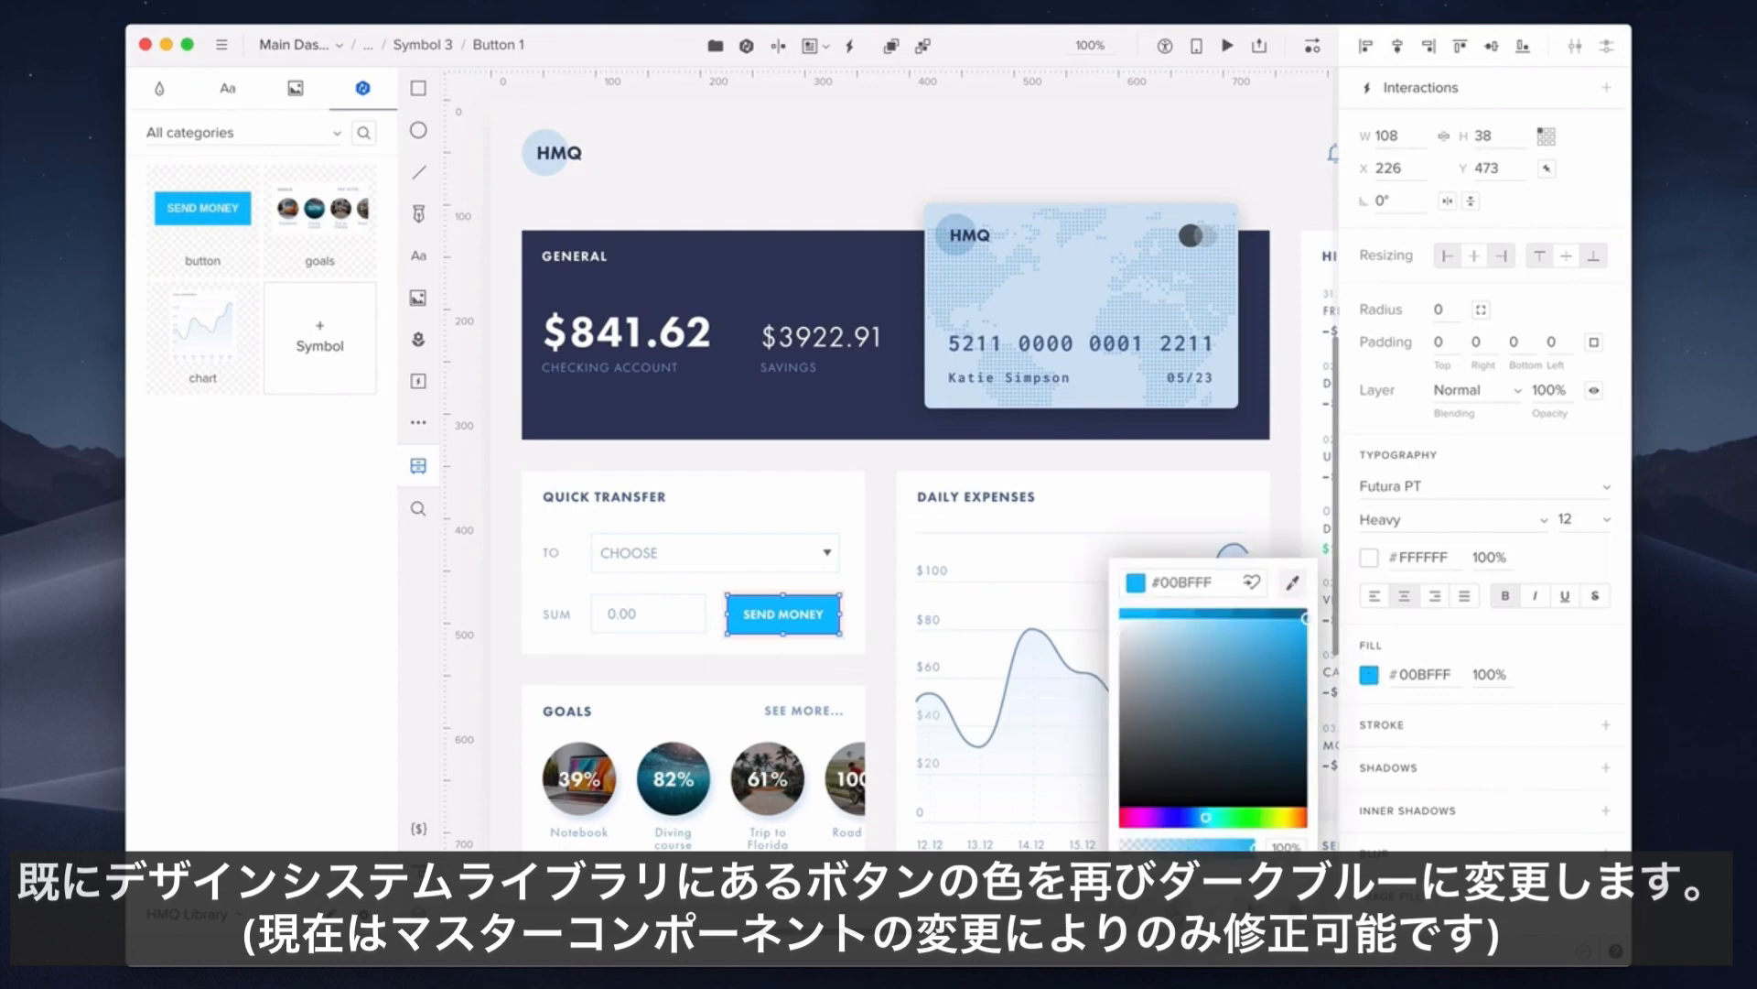
click(1172, 911)
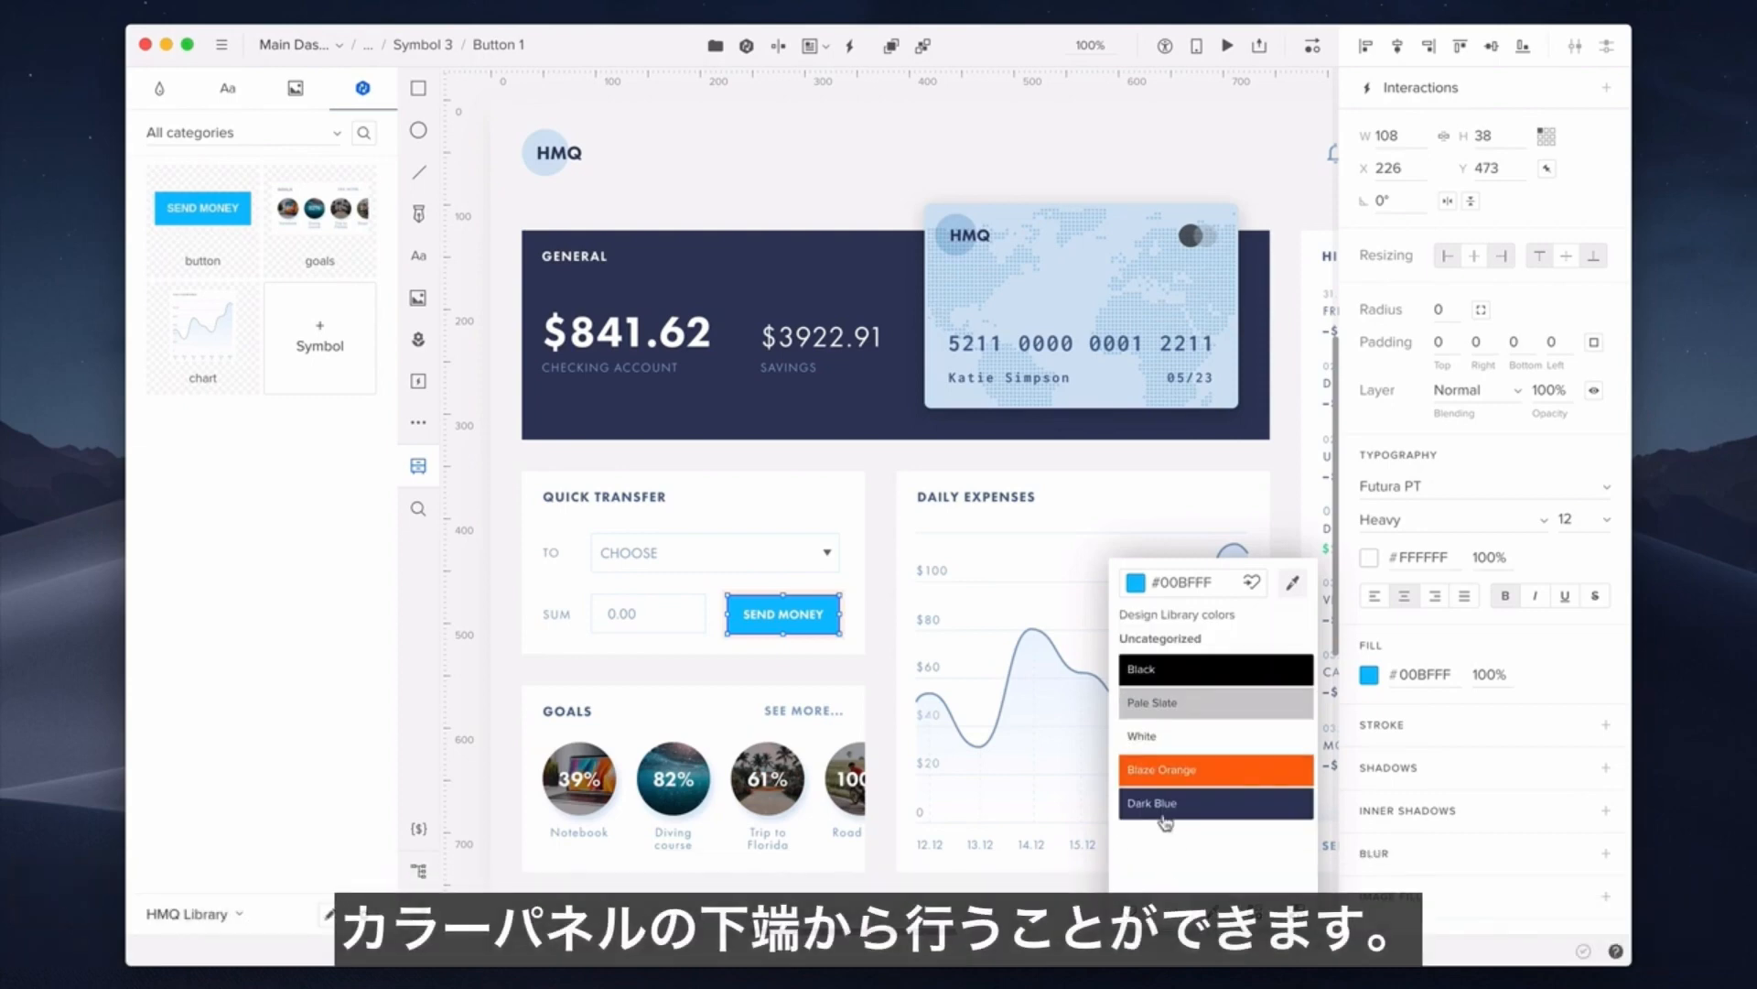
click(1167, 817)
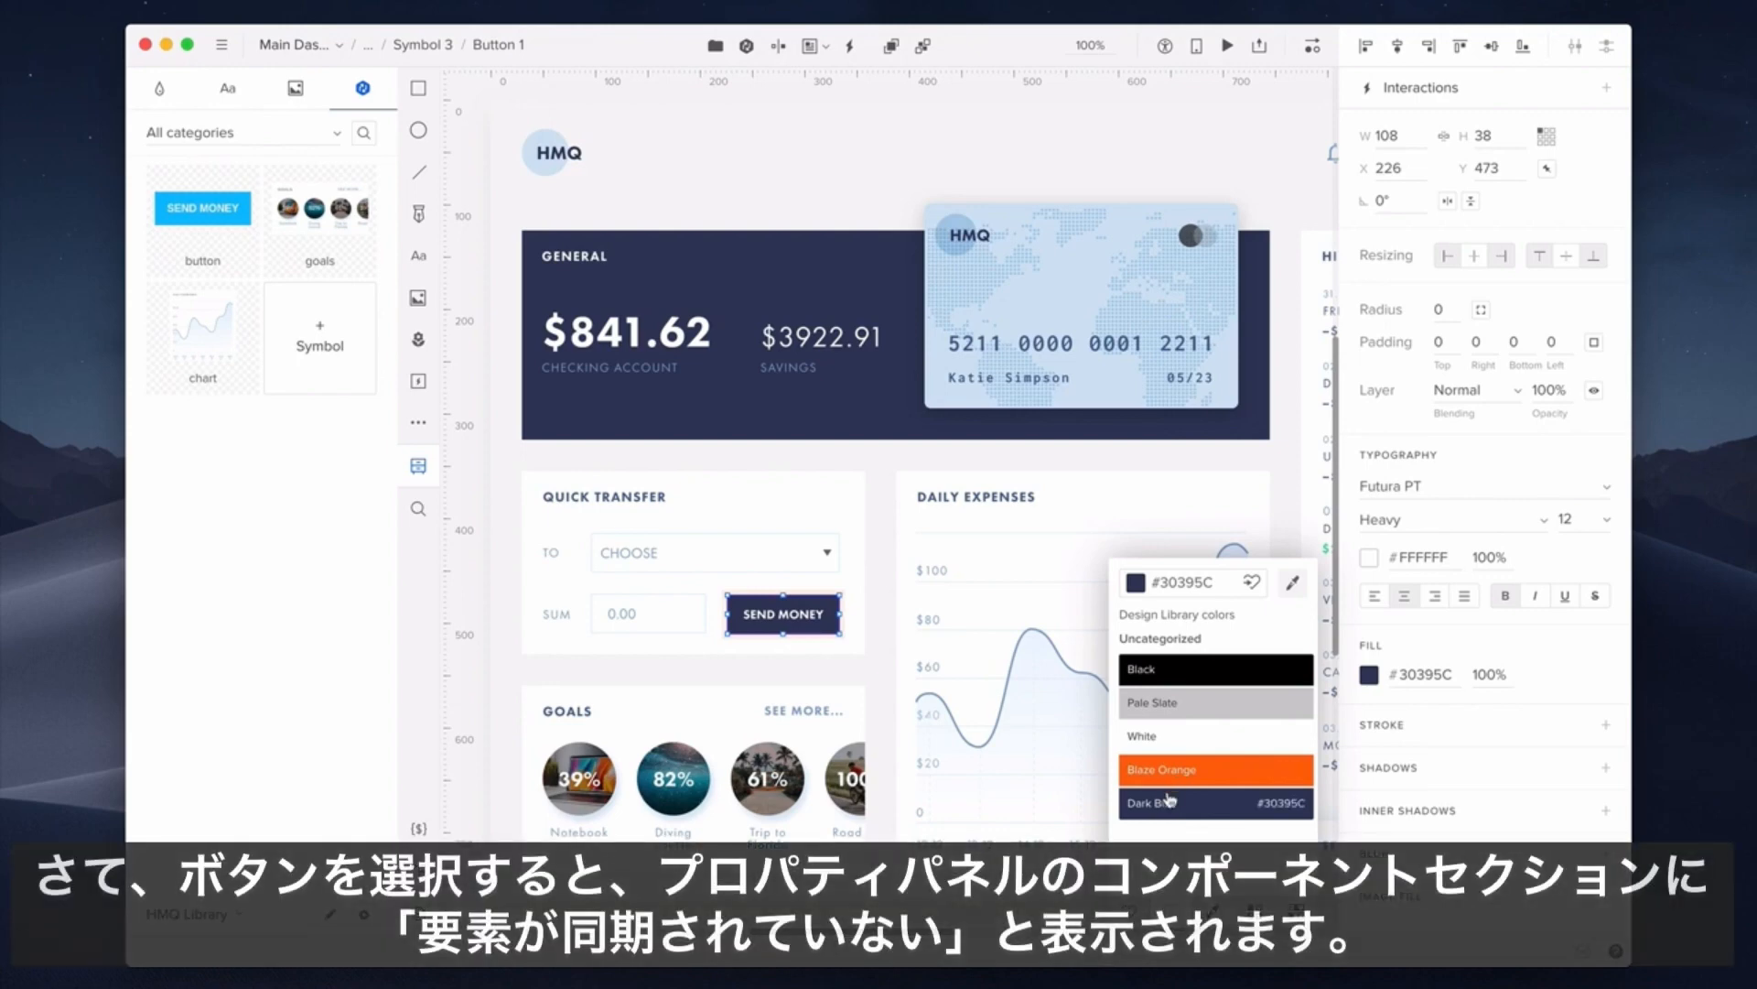
Step: Sync the dark blue SEND MONEY symbol to the library and approve the update of the library version
click(787, 616)
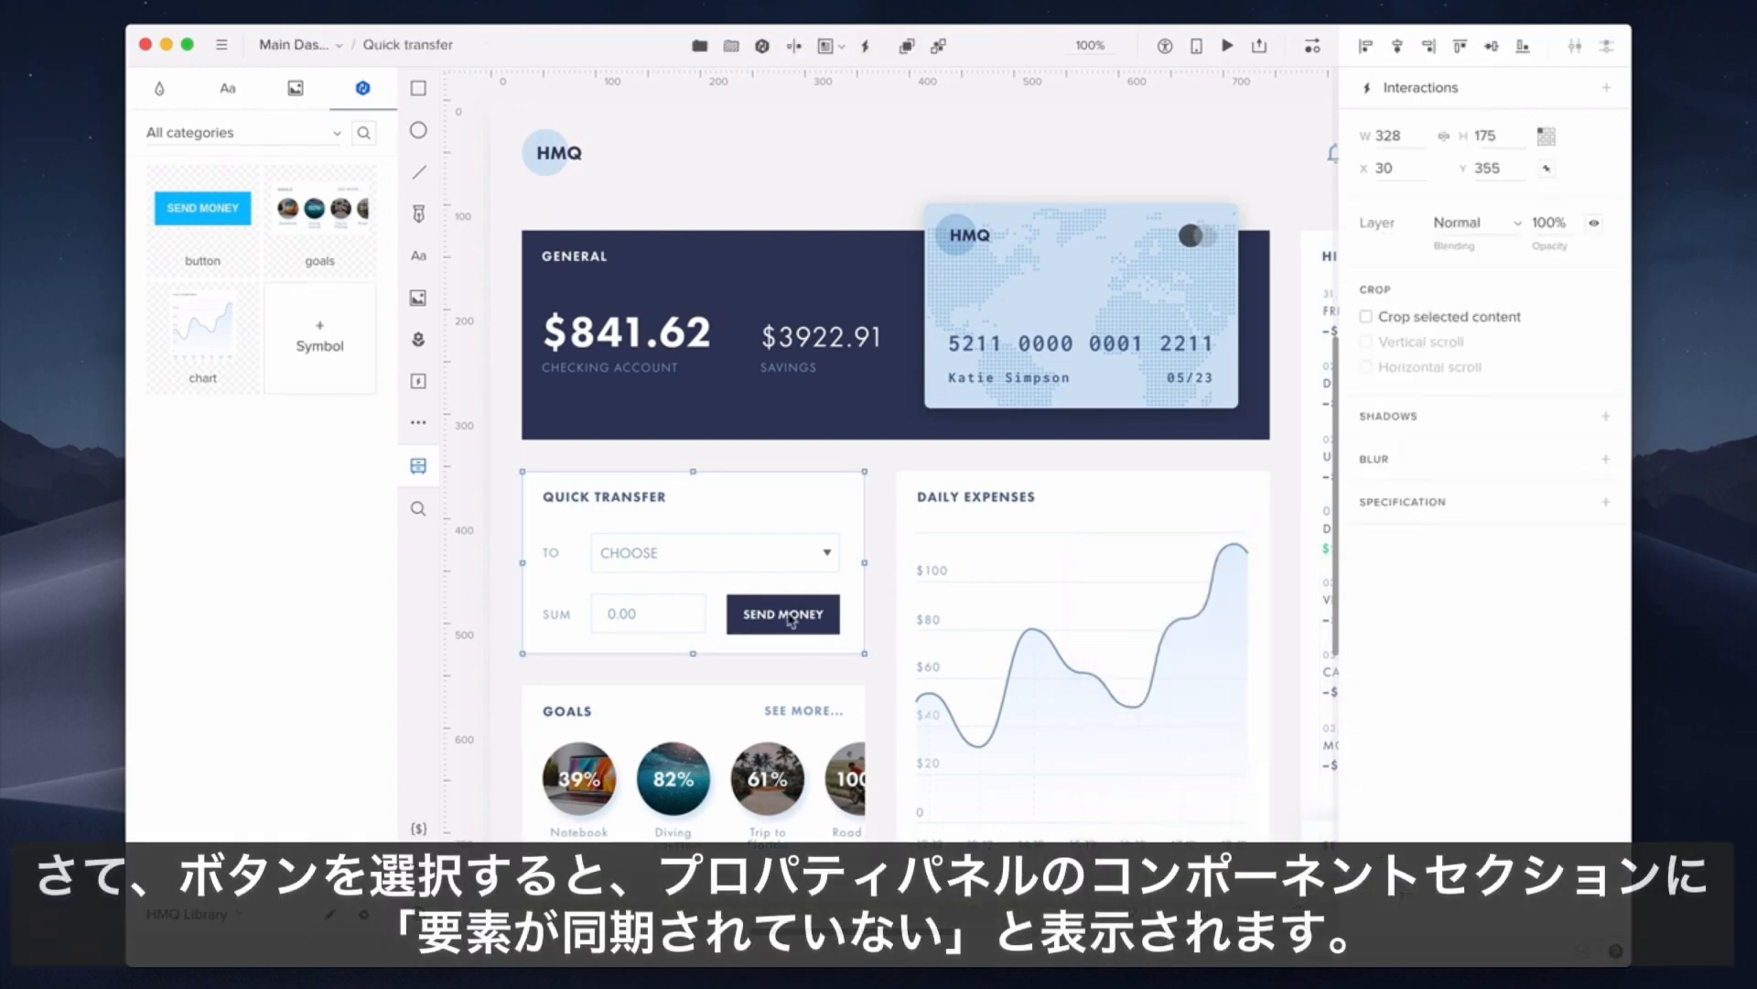
double_click(792, 617)
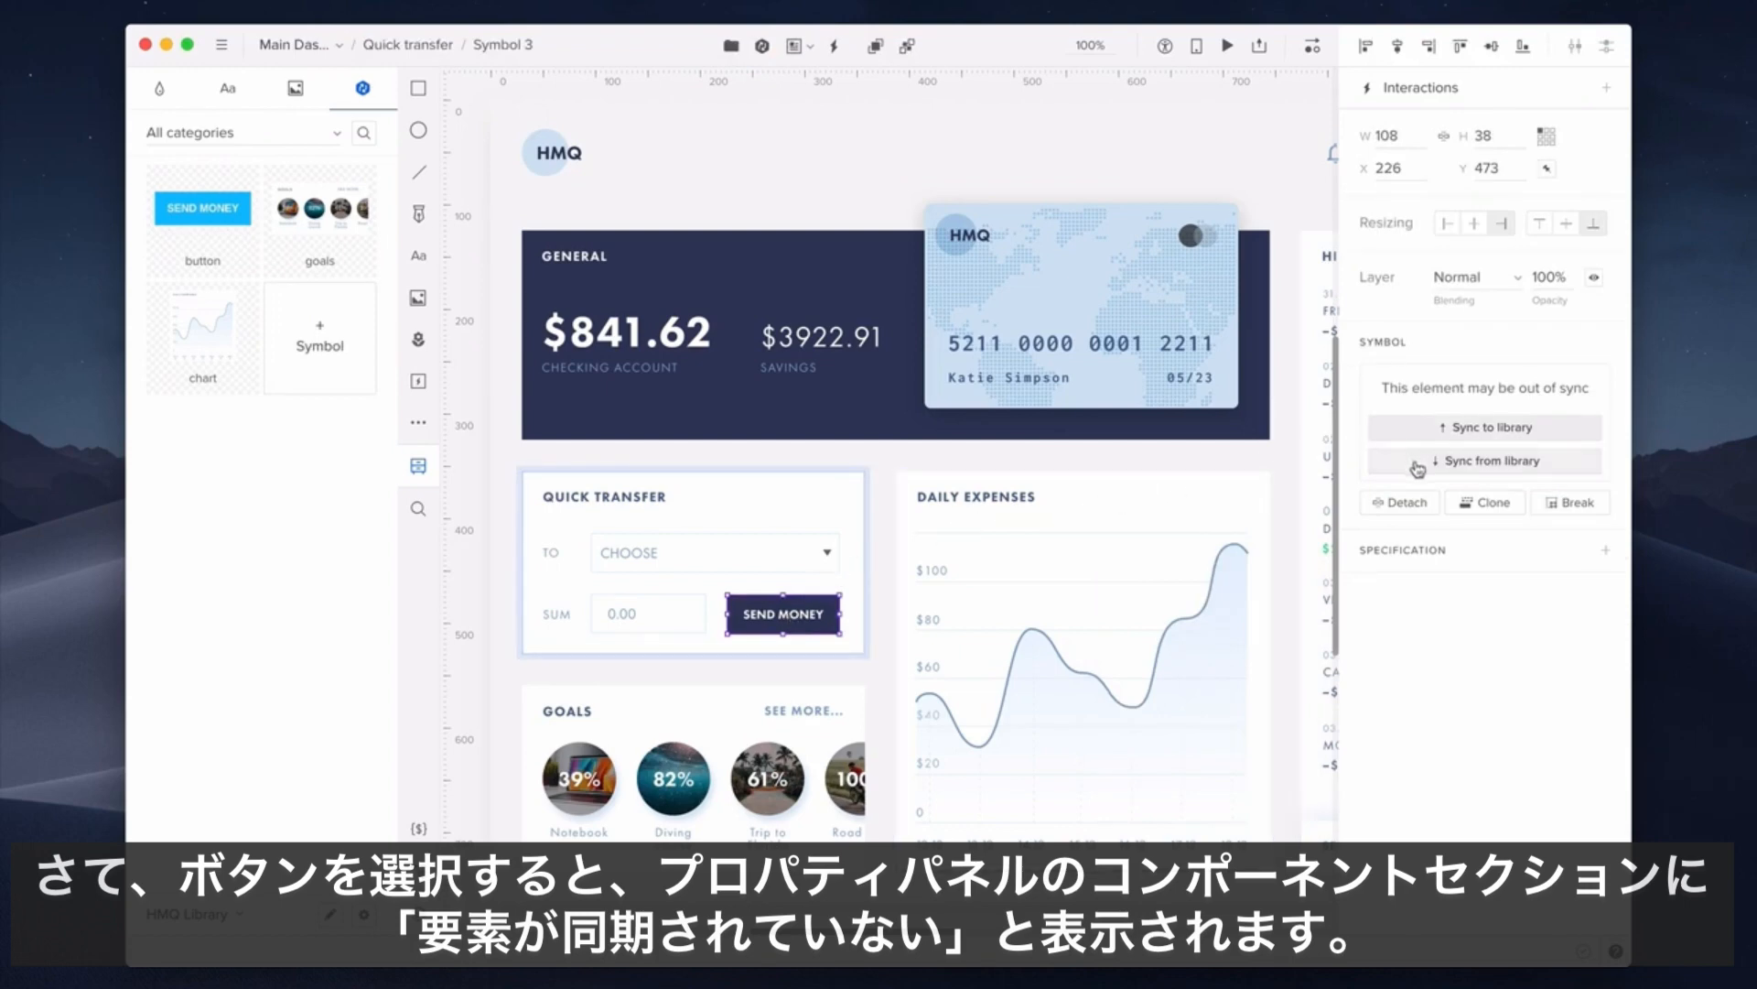
click(1435, 432)
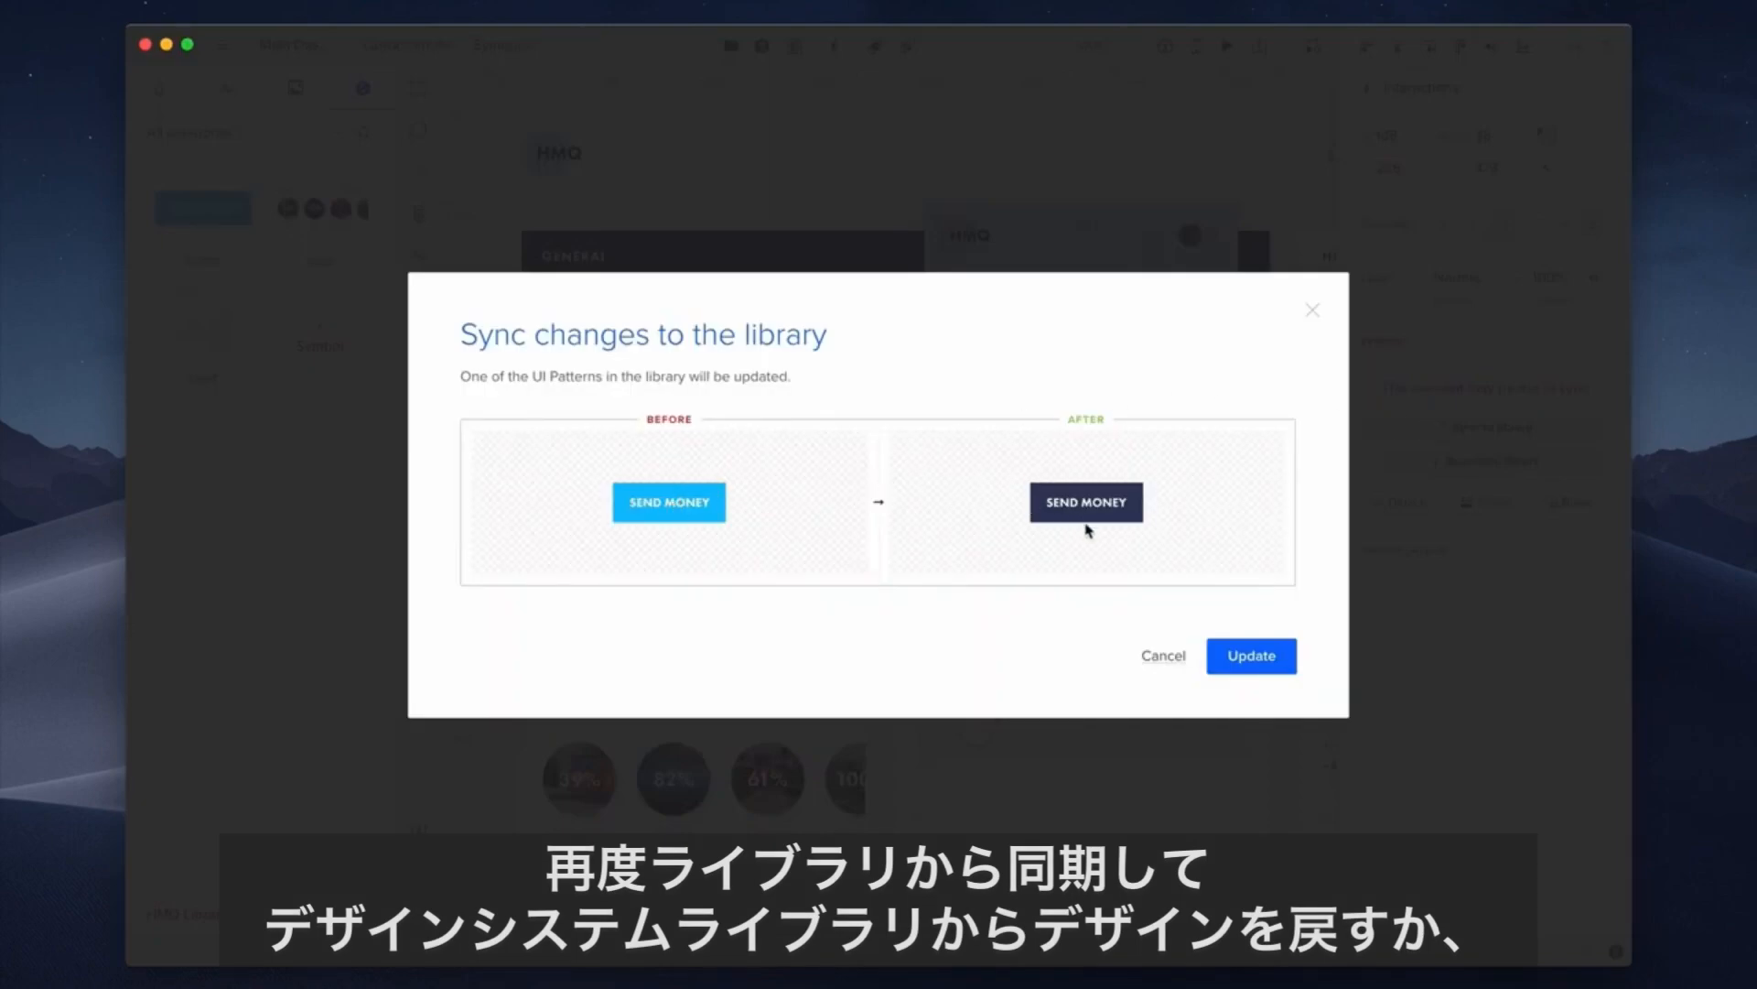
click(1237, 658)
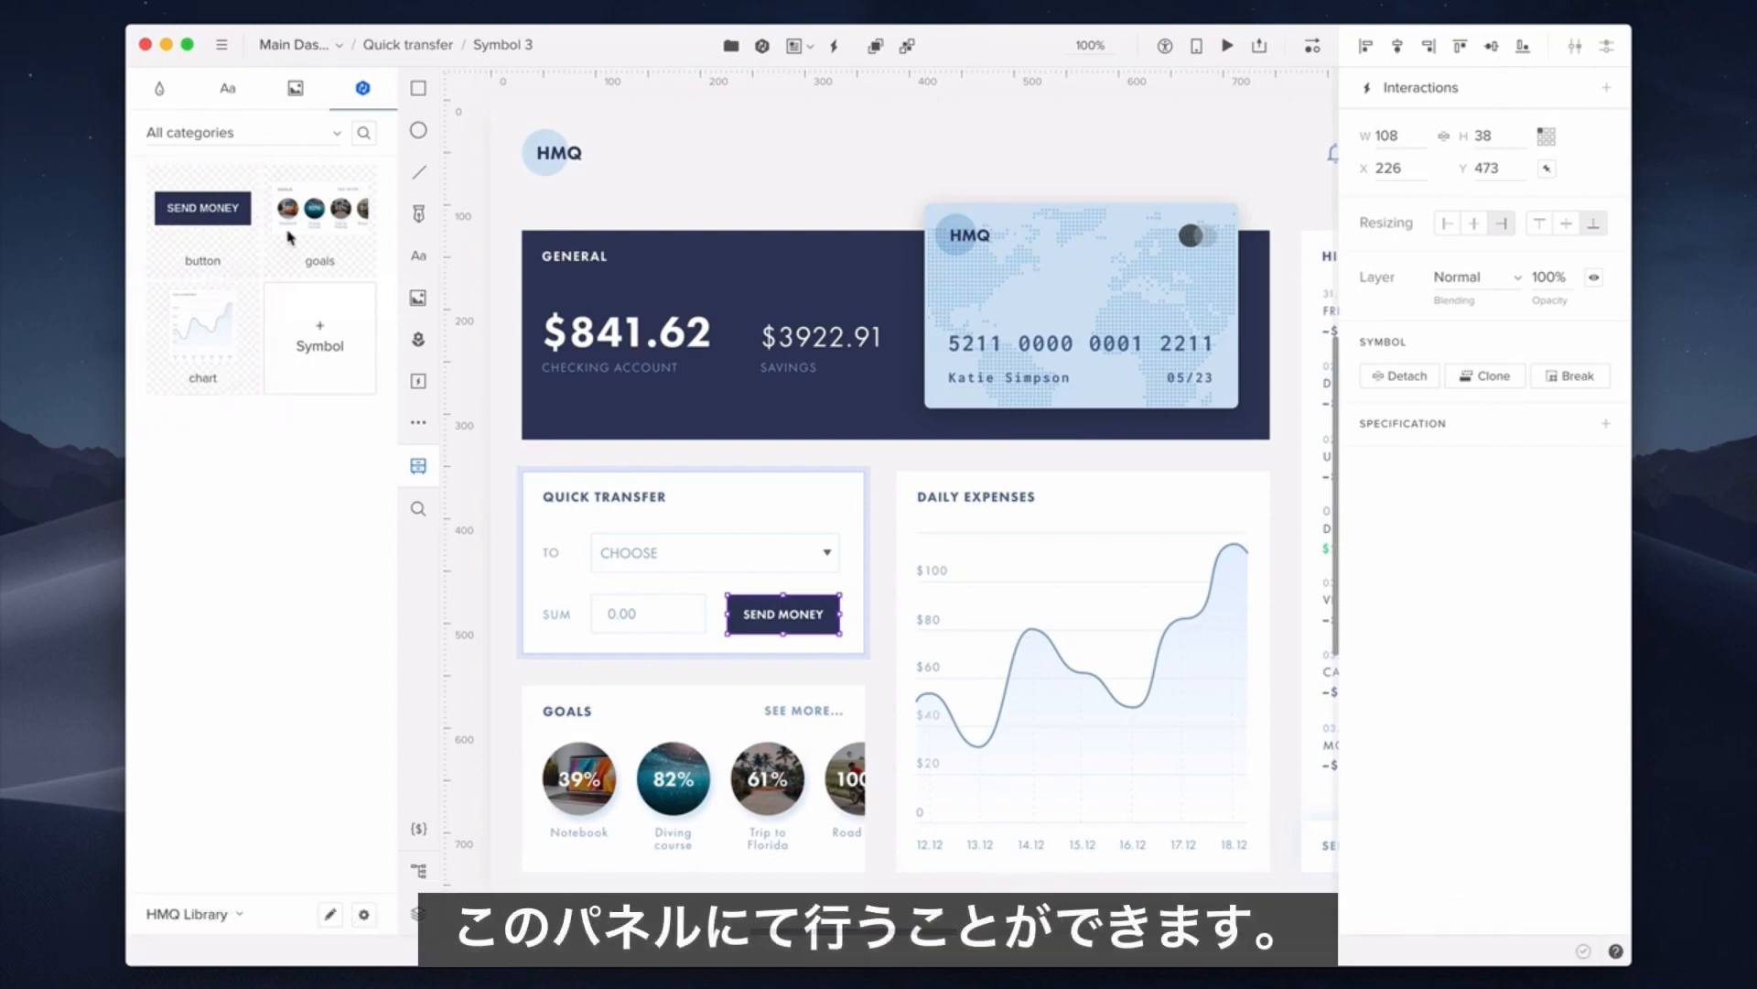
Step: Look through the symbol category options, the library switching options, the library editing mode and the library settings options
click(339, 137)
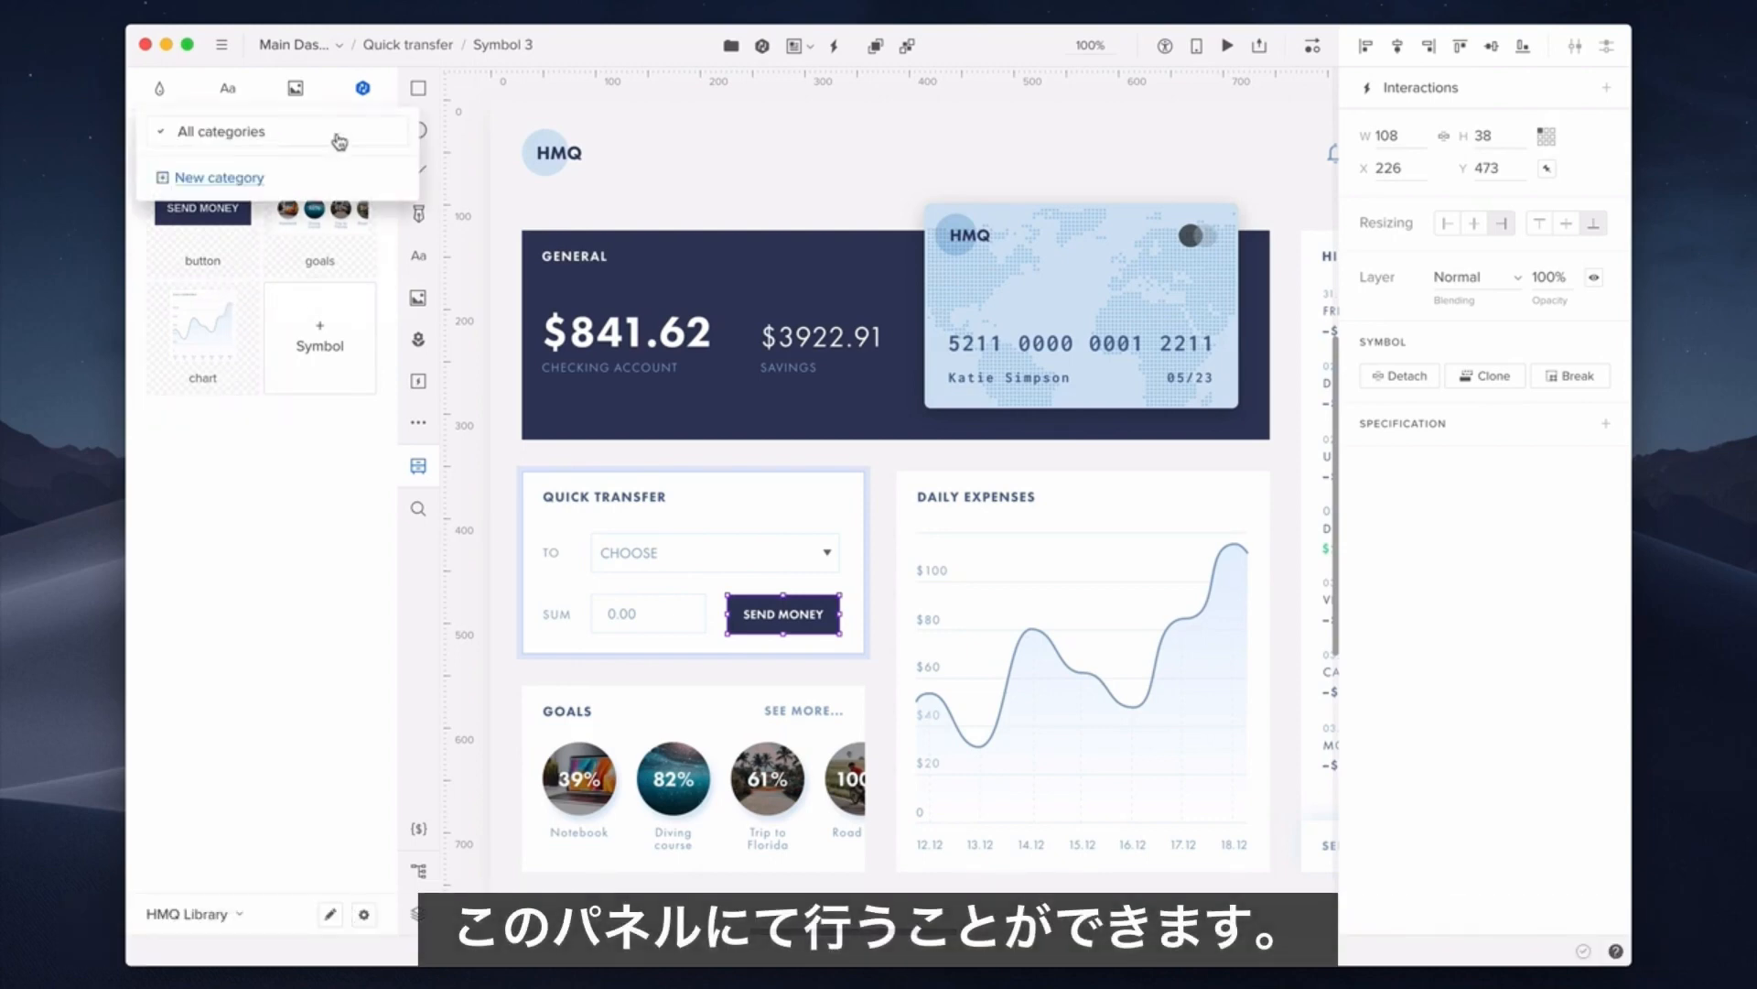
click(265, 420)
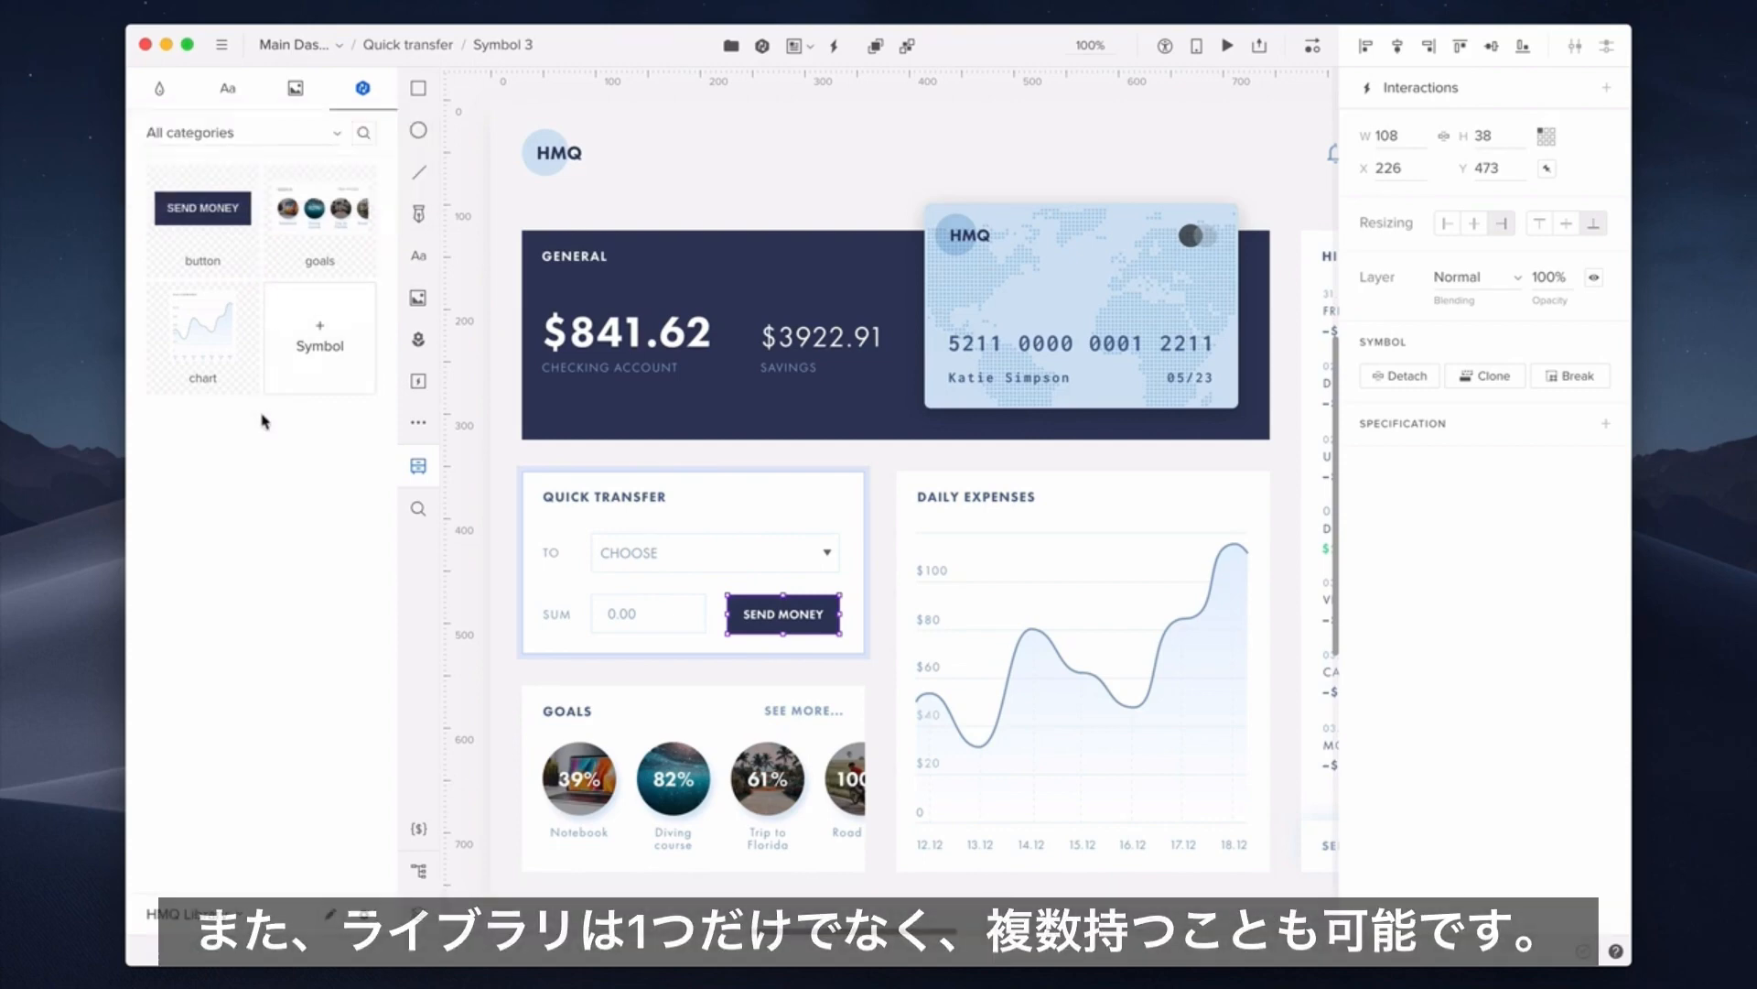
click(242, 916)
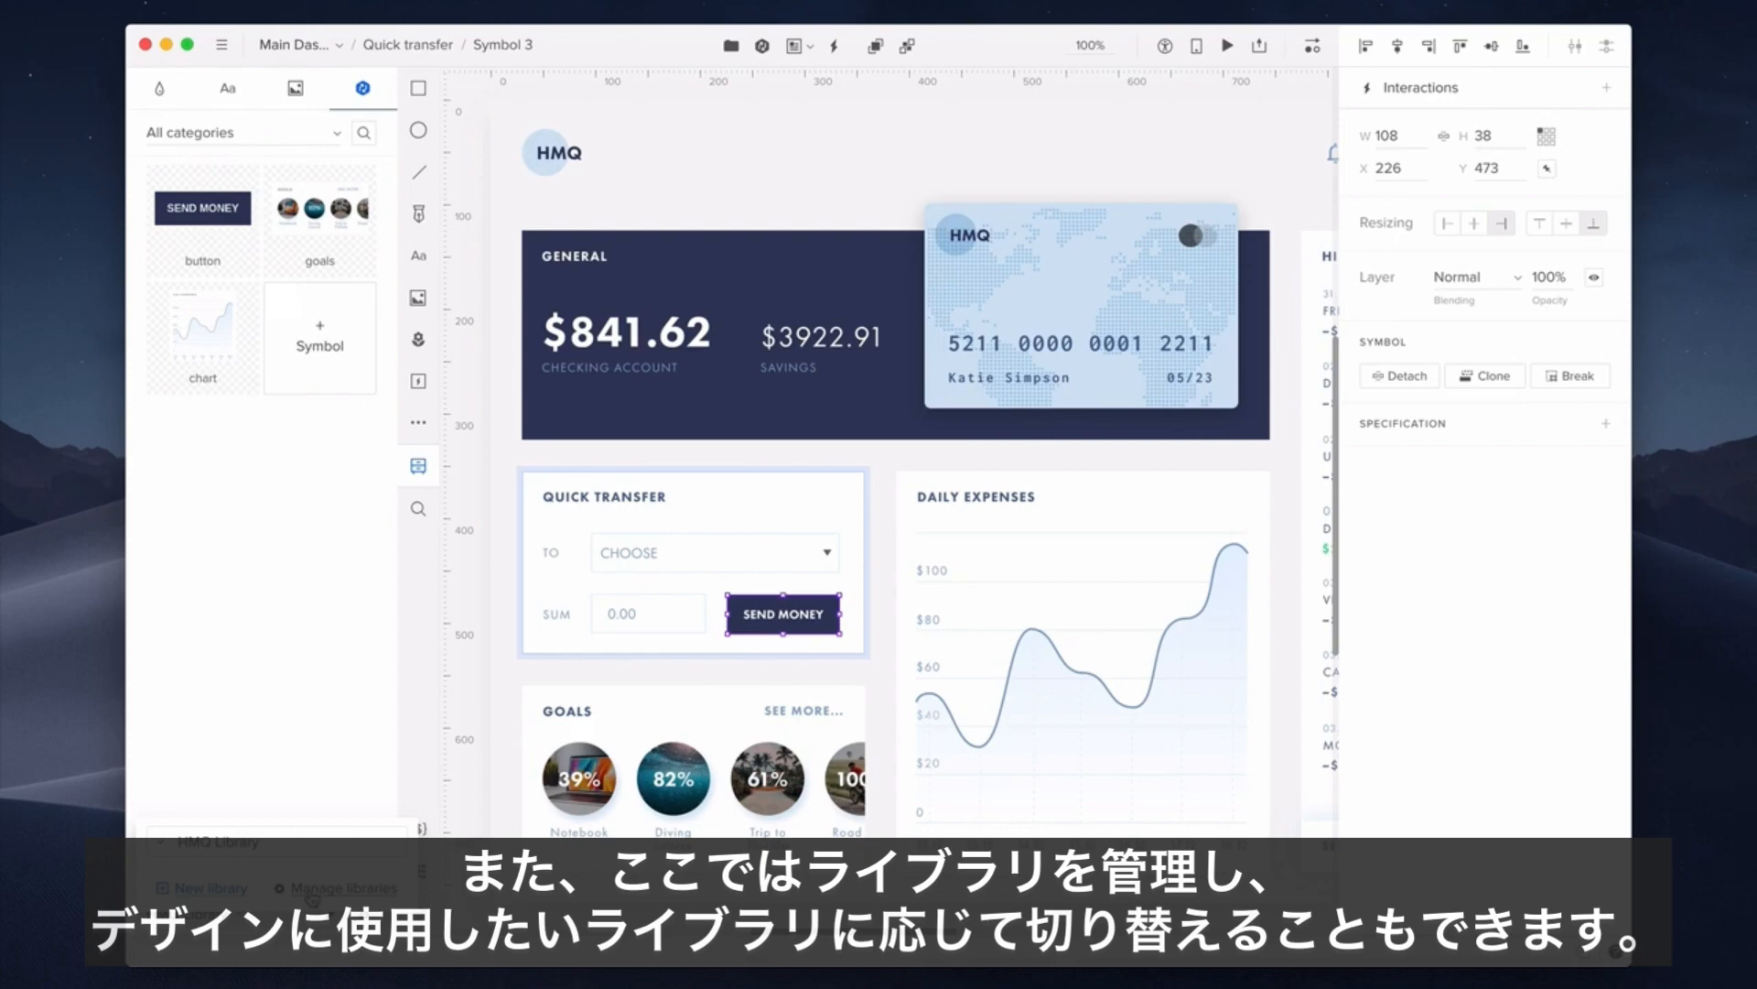
click(314, 810)
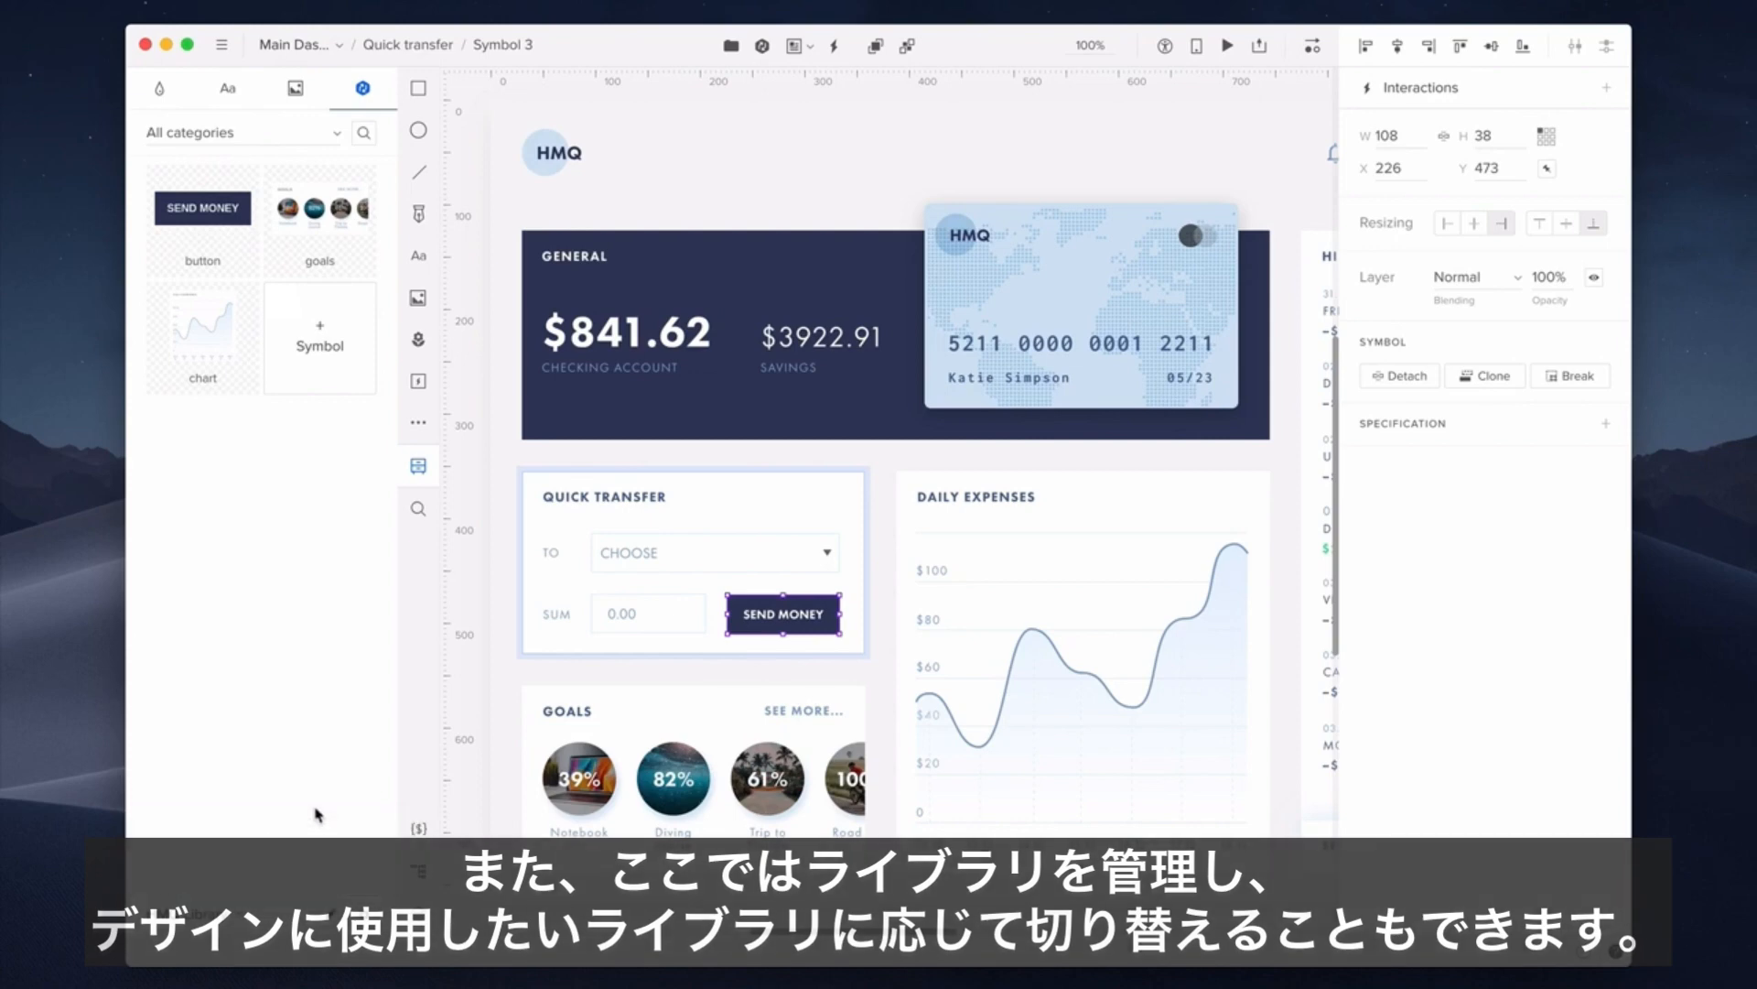
click(333, 918)
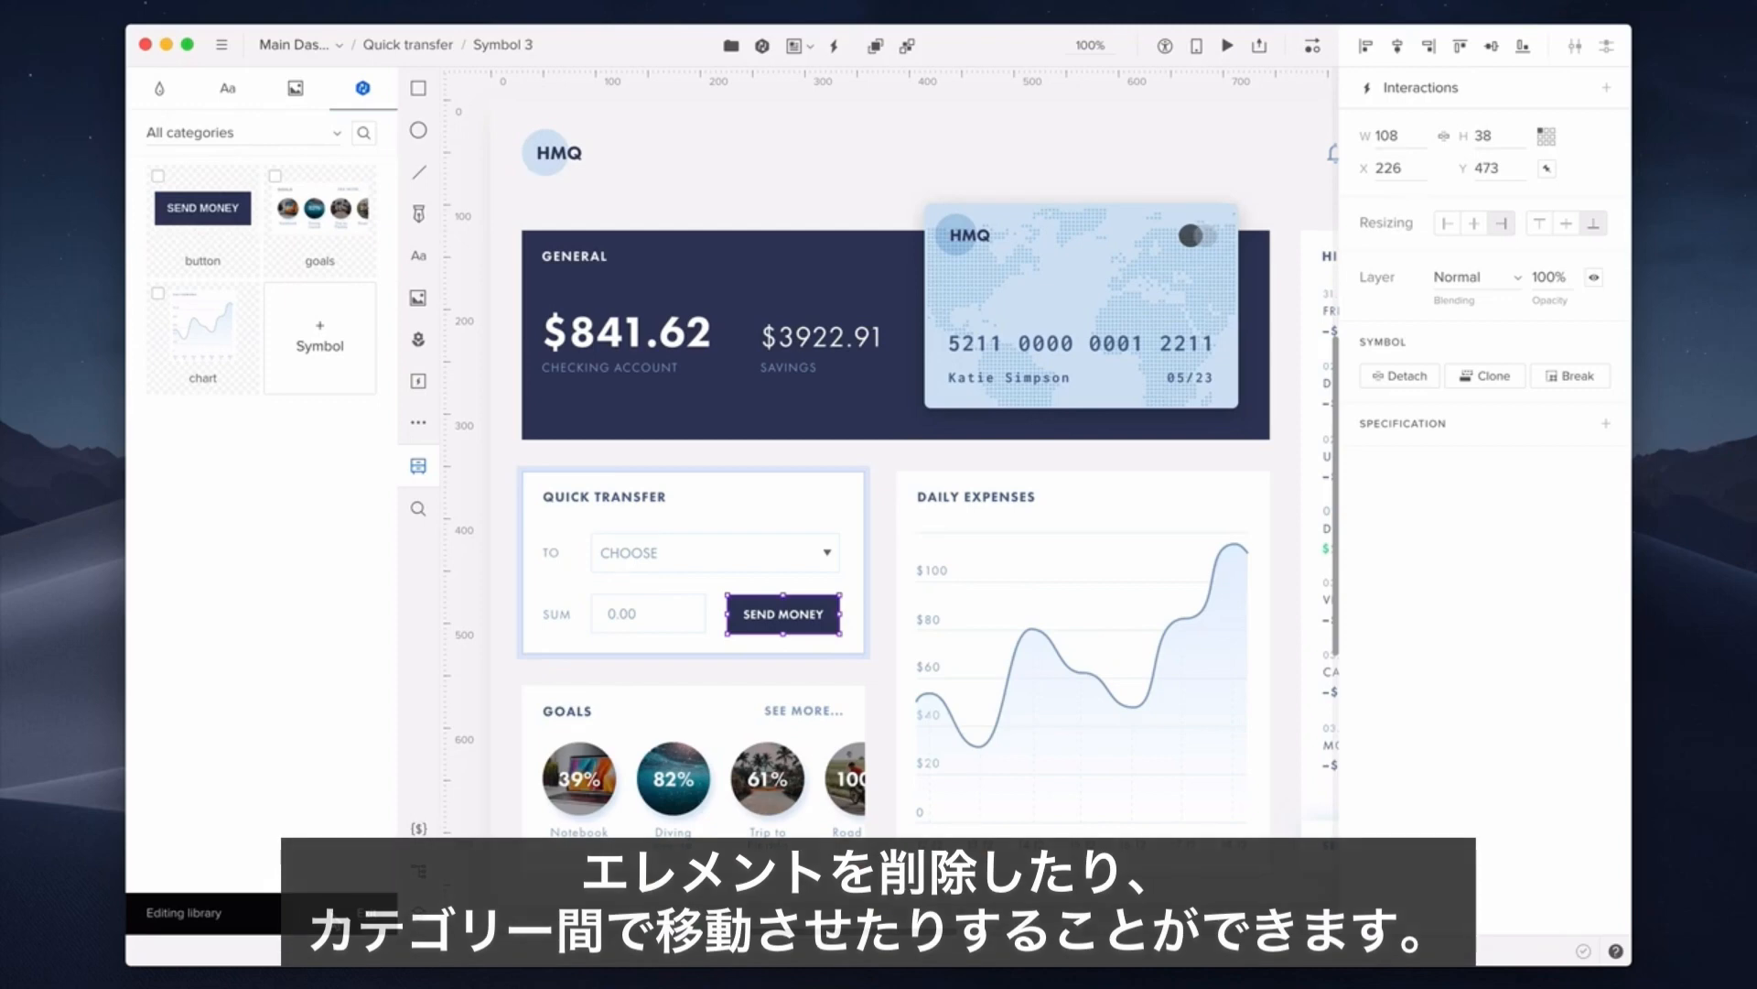
click(366, 914)
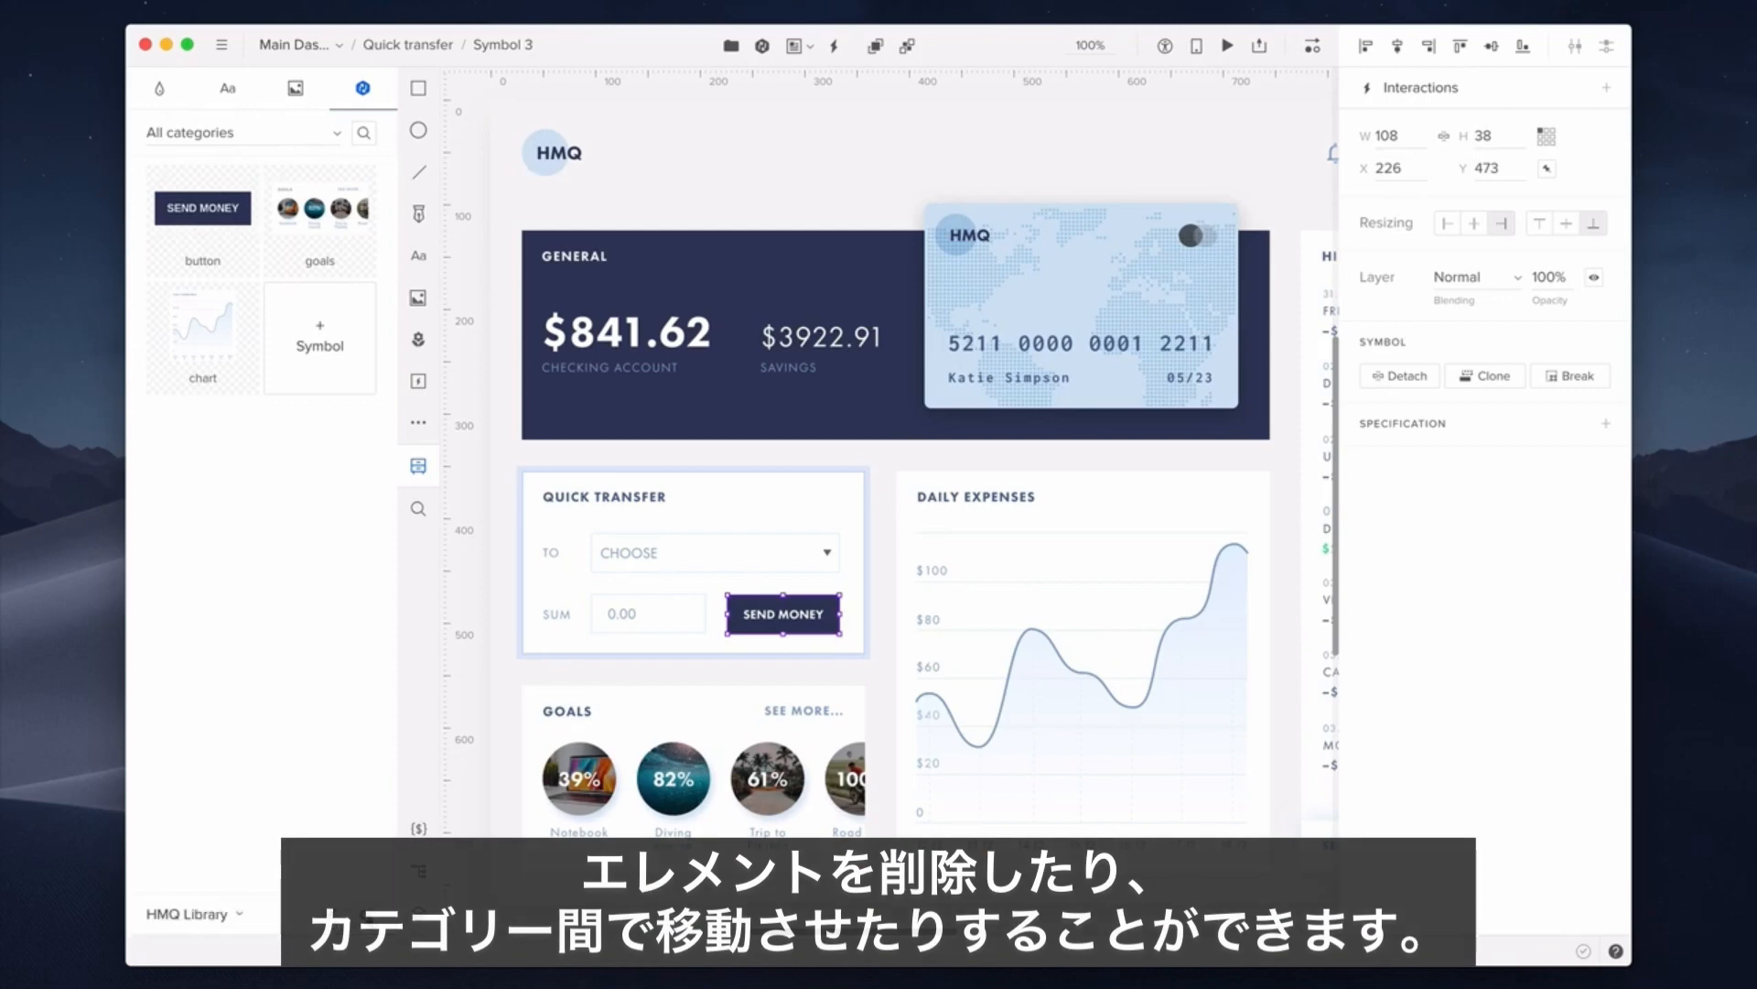
click(366, 913)
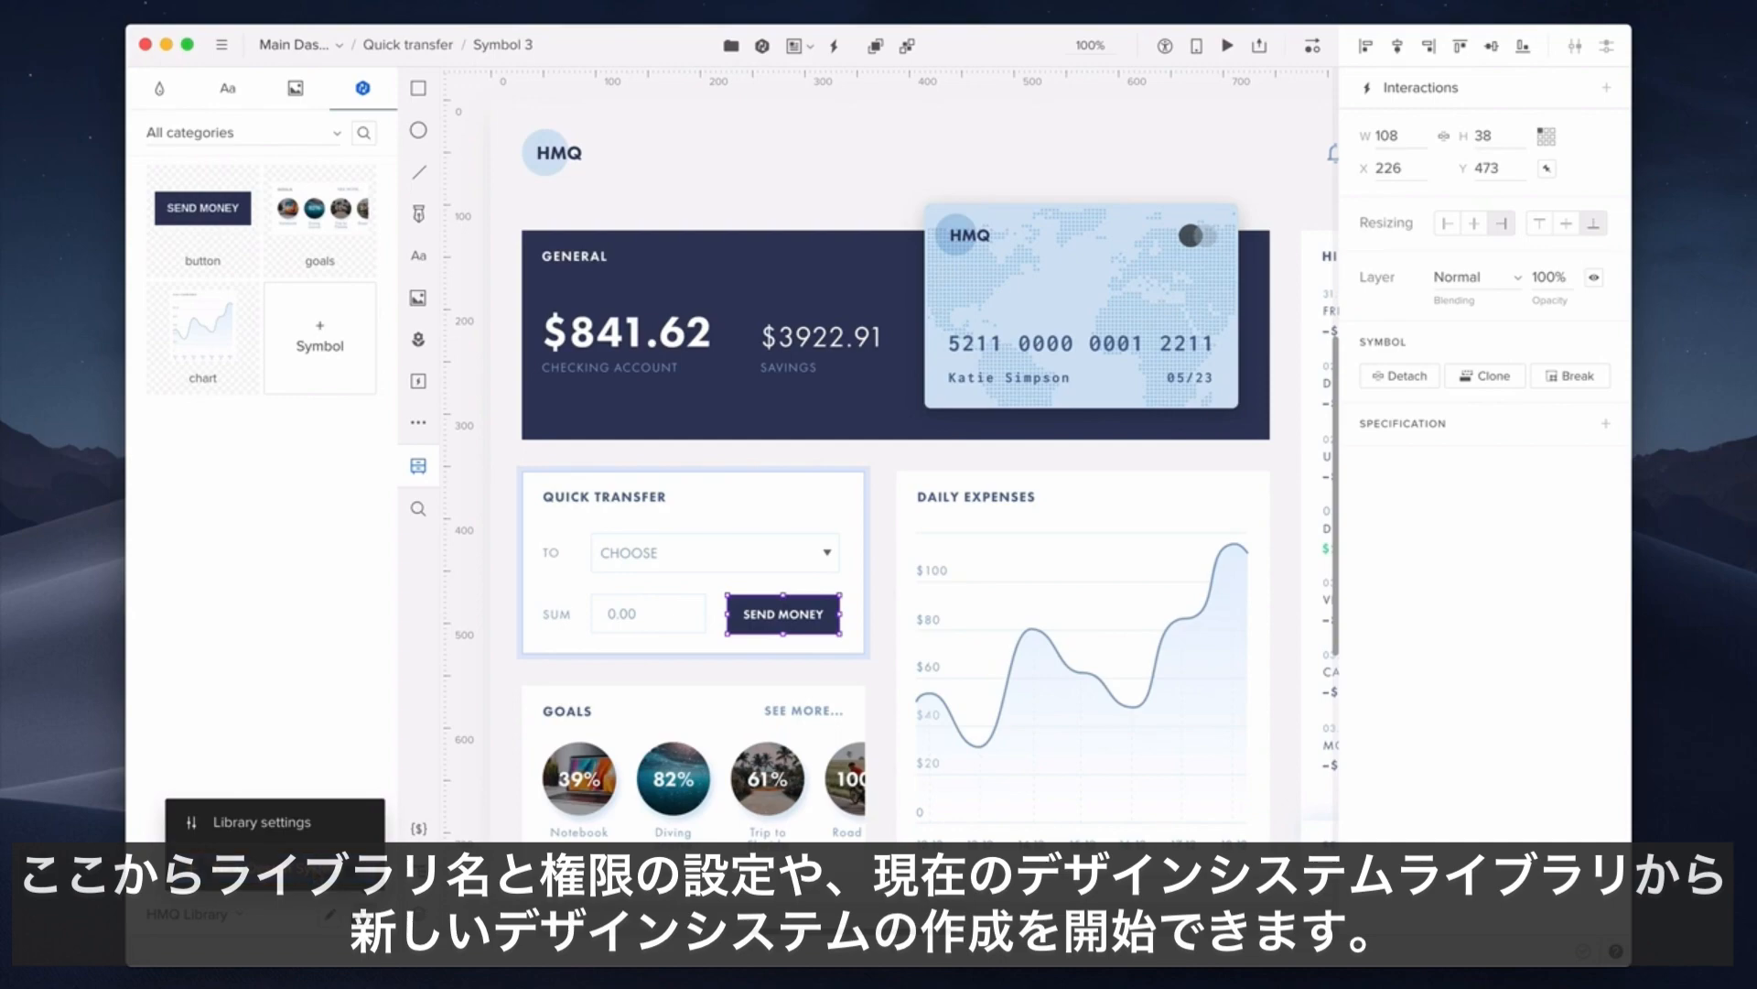
click(314, 872)
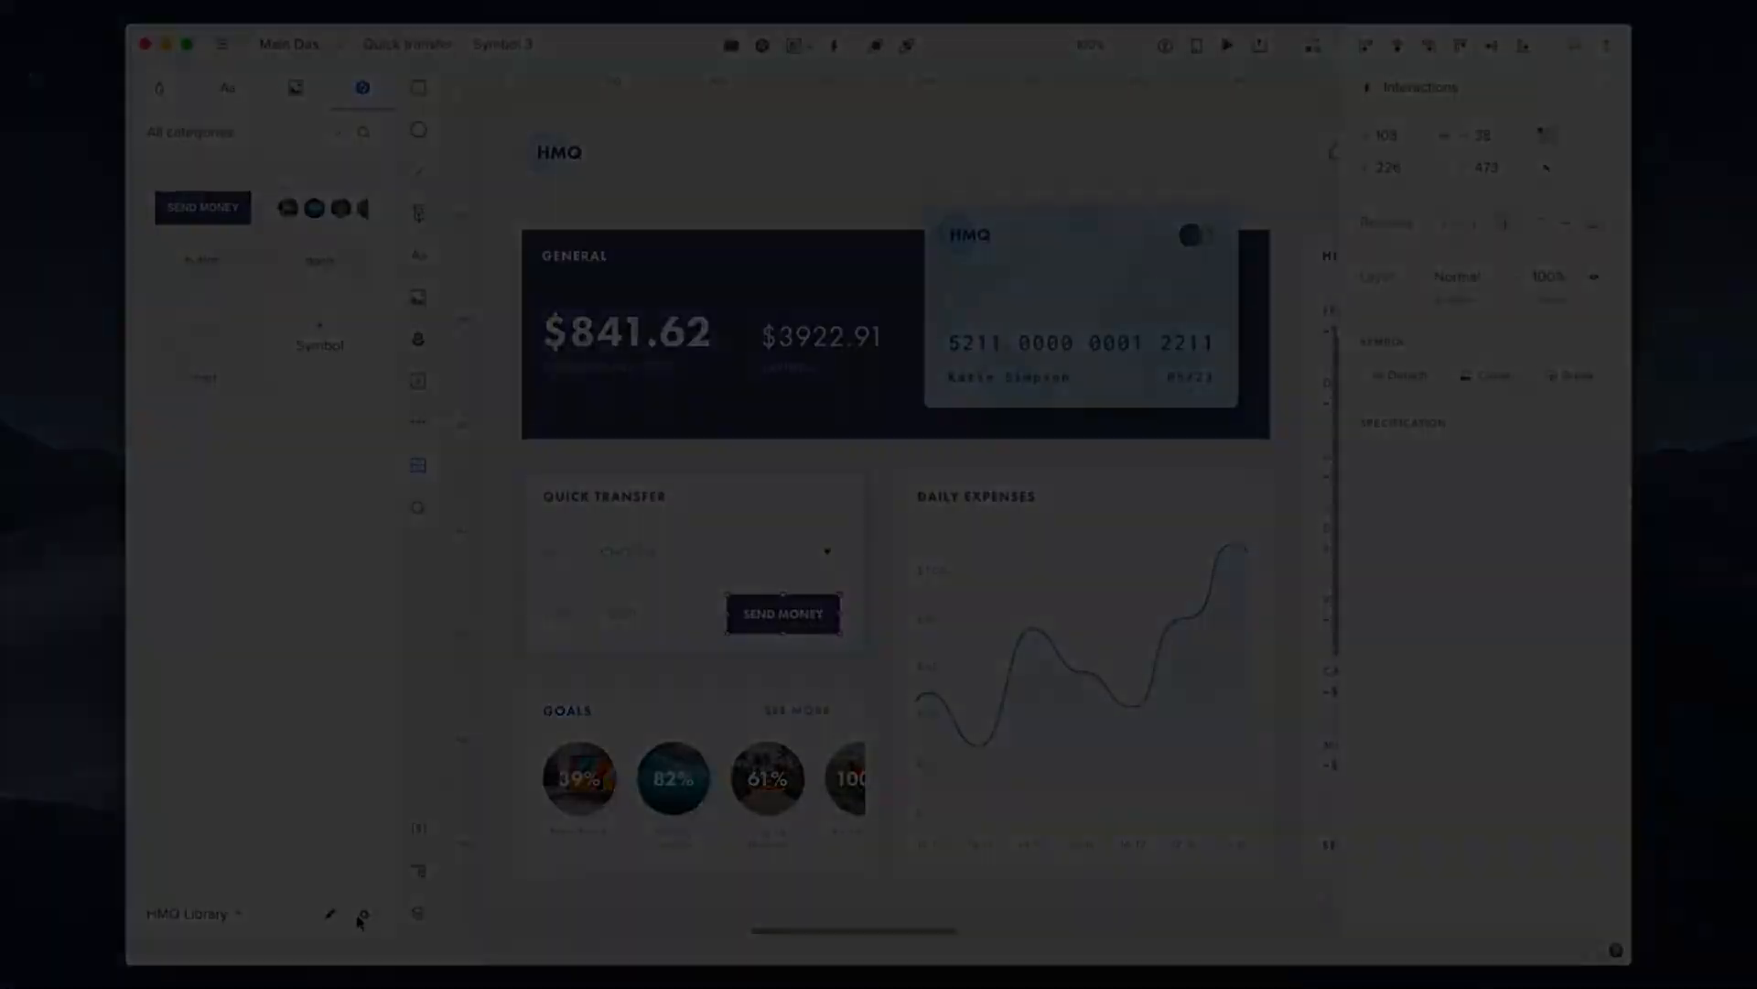